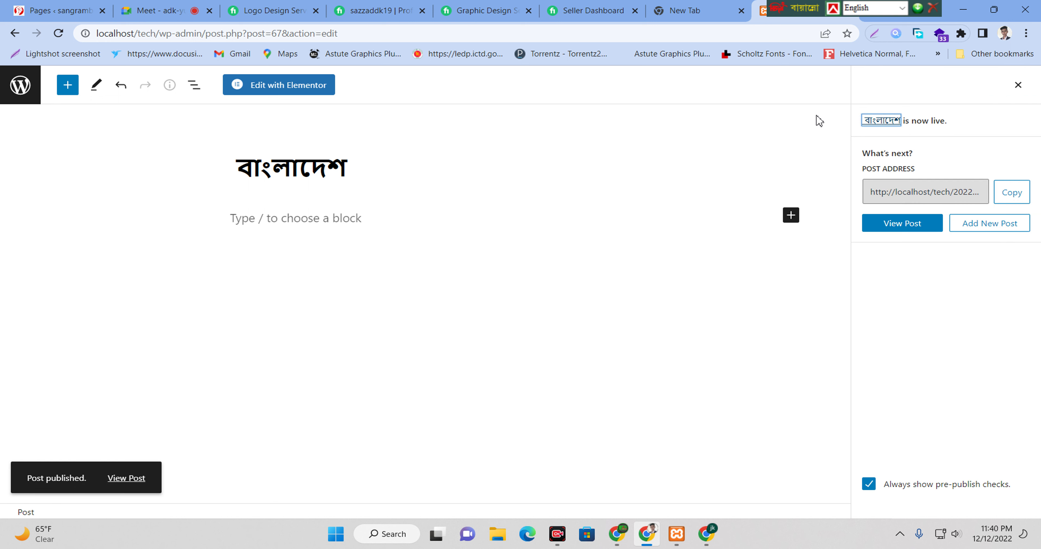
# Dismiss the publish confirmation, update the বাংলাদেশ post and return to the admin area.
pyautogui.click(1017, 85)
pyautogui.click(970, 85)
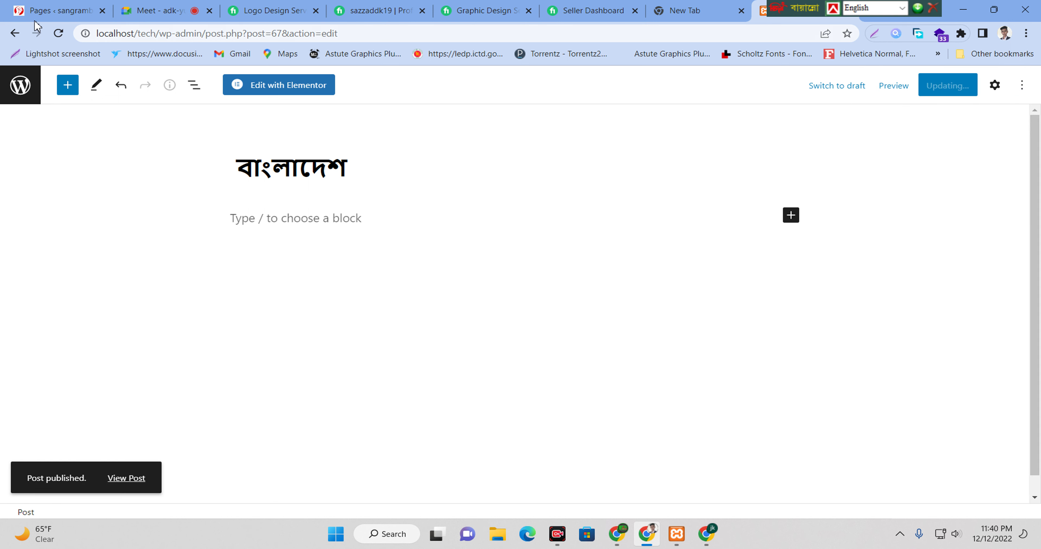
pyautogui.click(14, 34)
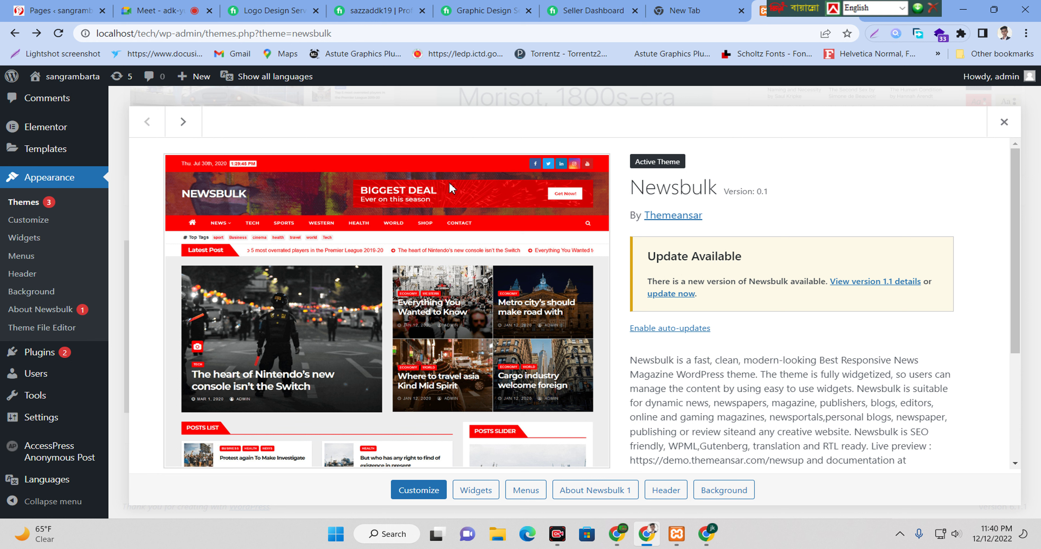
# Start a new page from the admin area and paste বাংলাদেশ as its title.
pyautogui.moveTo(194, 76)
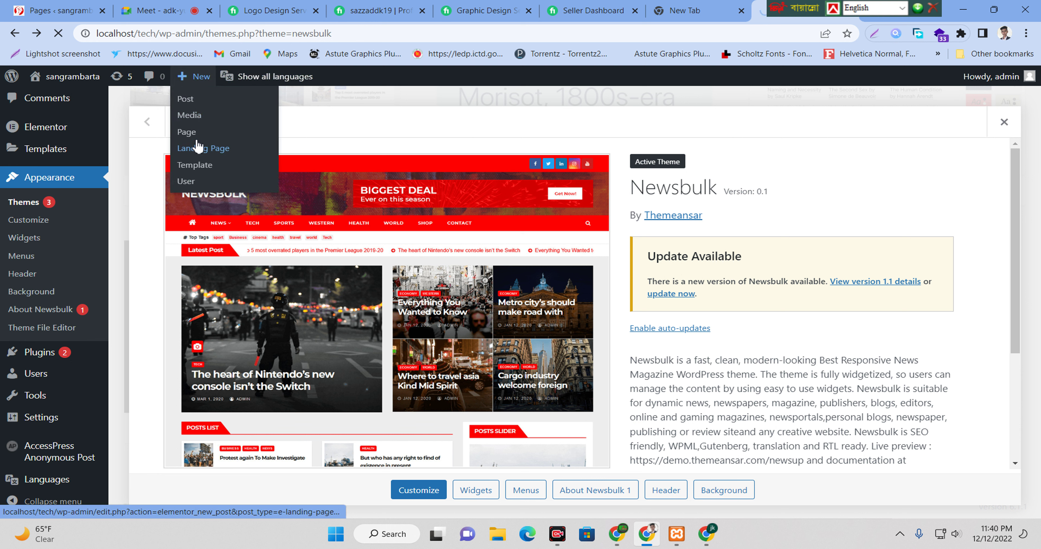
pyautogui.click(192, 139)
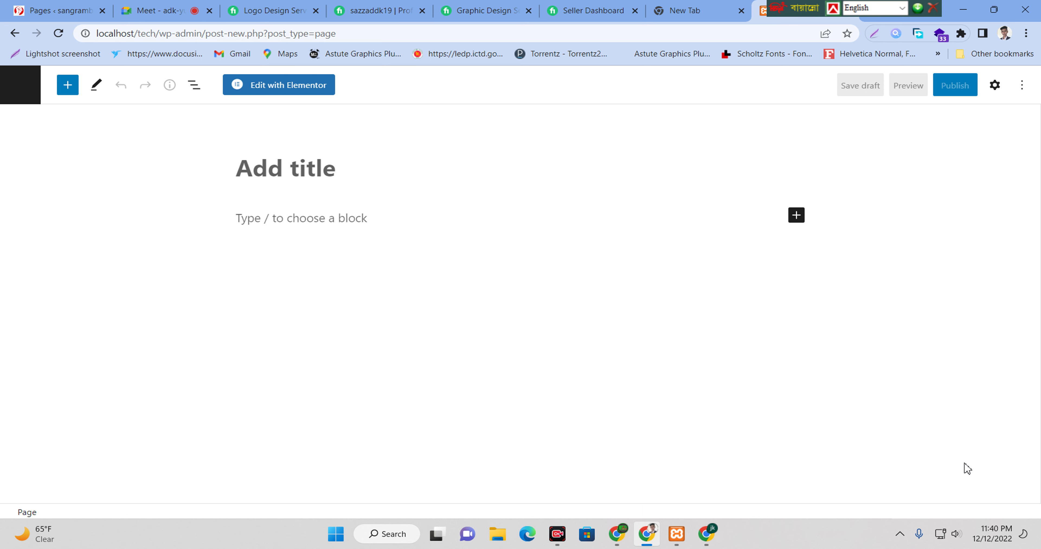
pyautogui.hotkey('alt', 'Left')
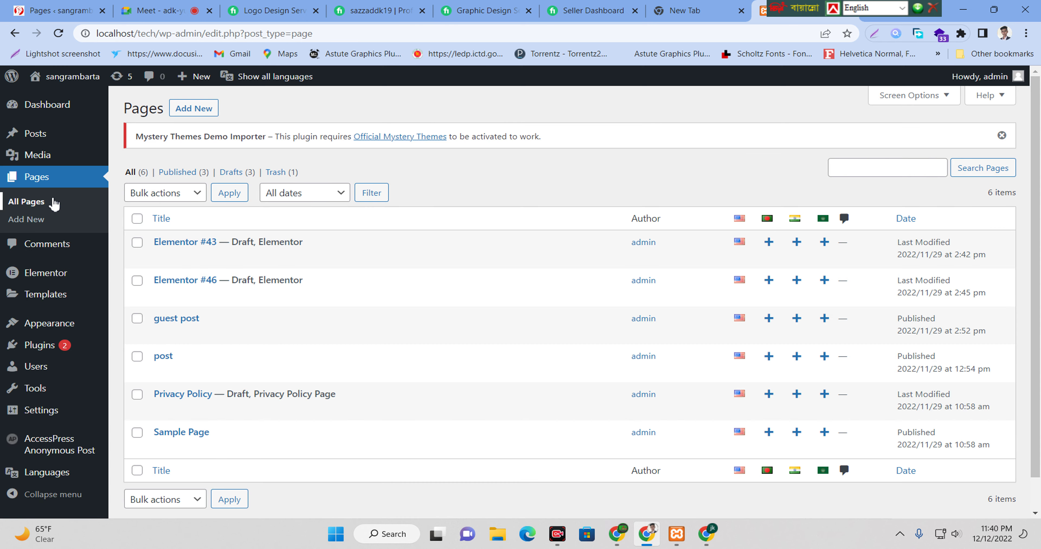
pyautogui.click(36, 176)
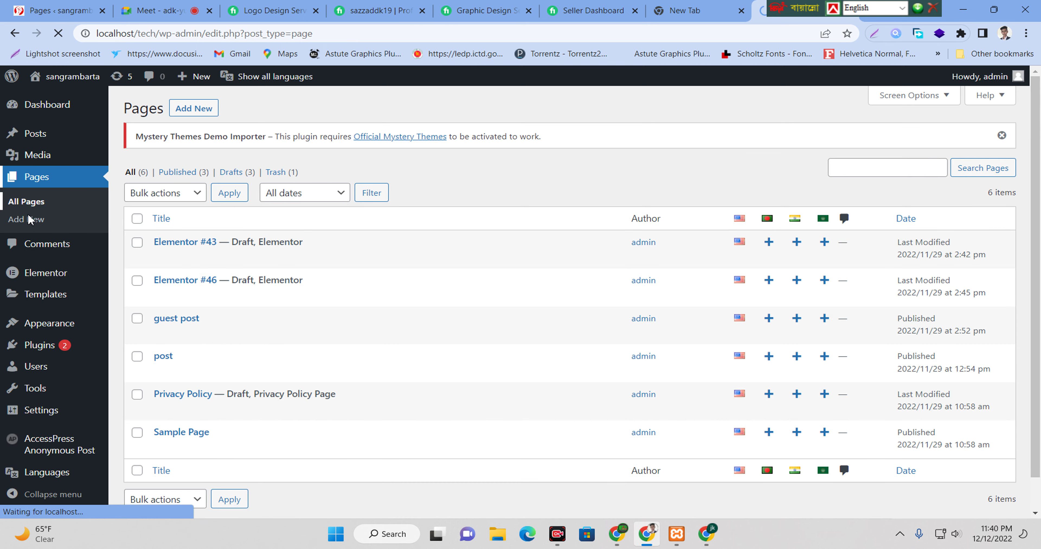
pyautogui.click(28, 220)
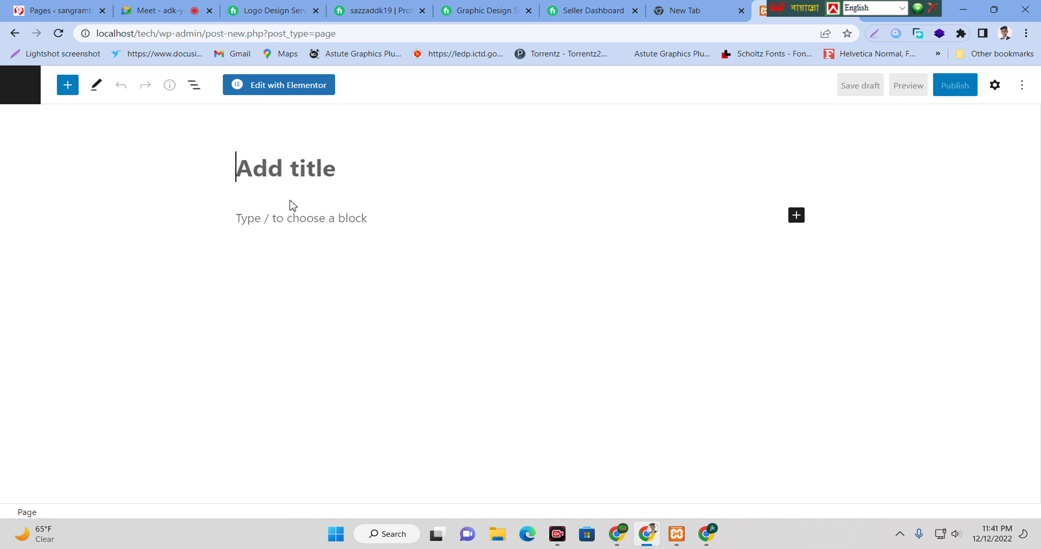
pyautogui.rightClick(253, 173)
pyautogui.click(294, 274)
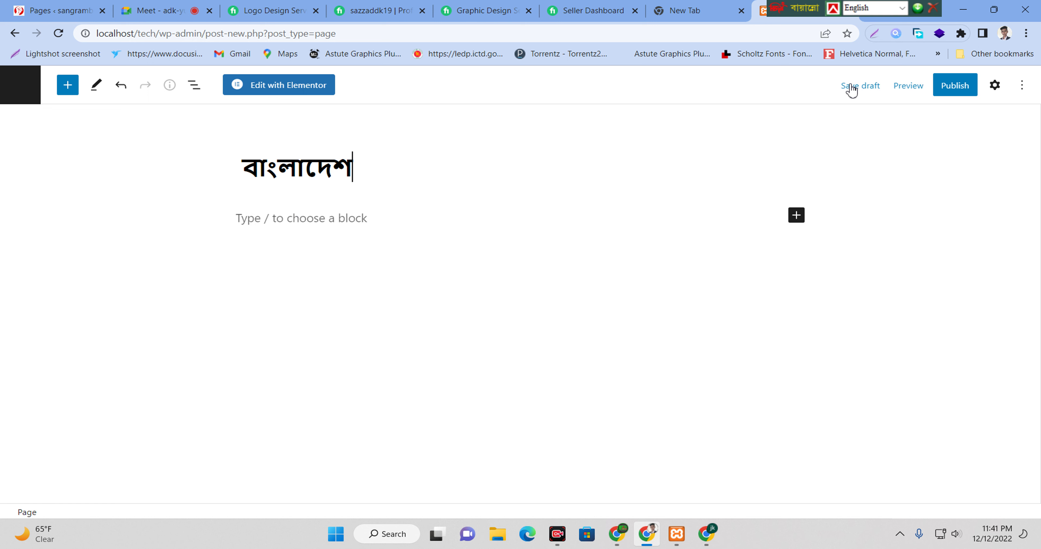
# Publish the বাংলাদেশ page.
pyautogui.click(953, 85)
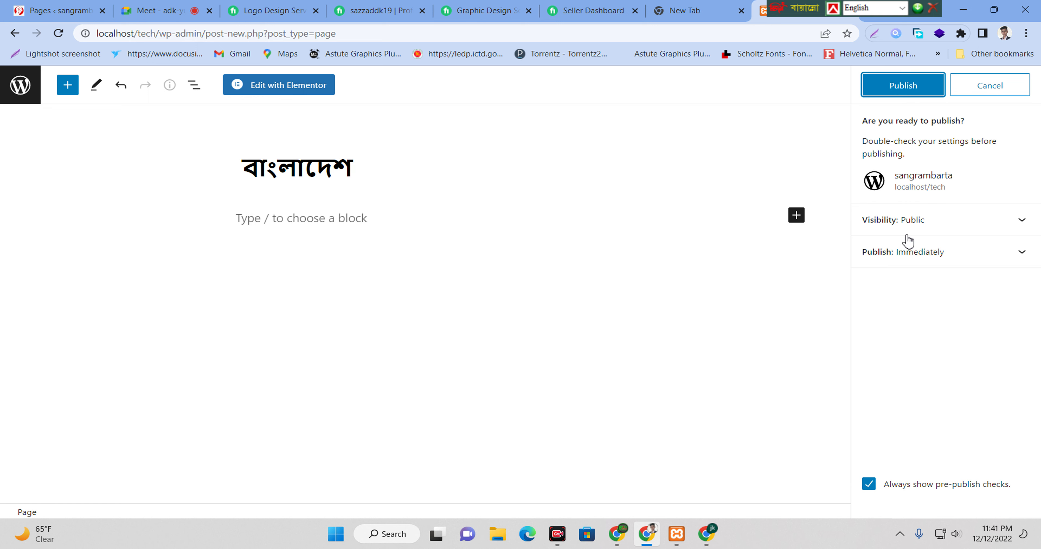
pyautogui.click(907, 243)
pyautogui.click(923, 174)
pyautogui.scroll(1, 921, 138)
pyautogui.click(891, 90)
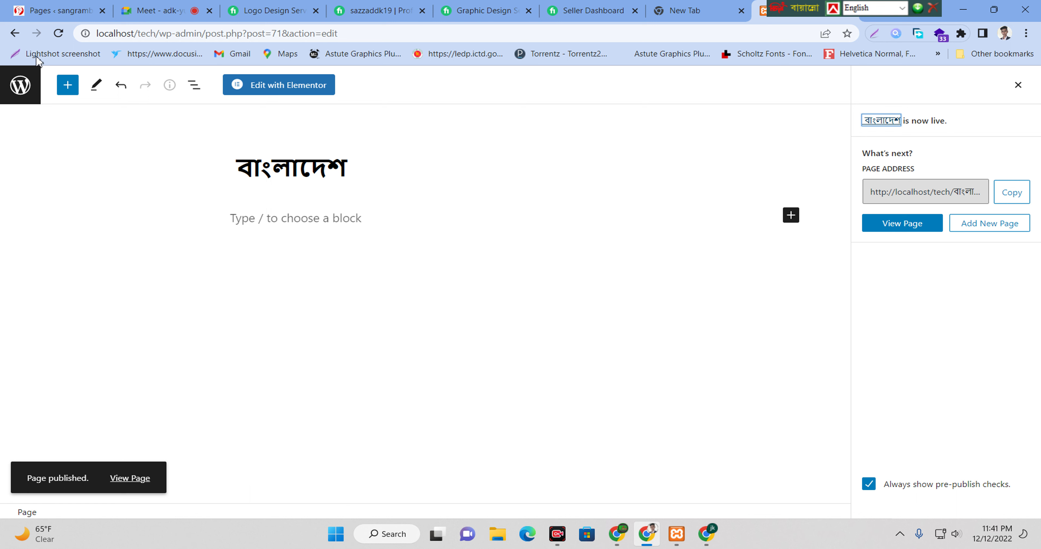
# View the published page on the live site and highlight its title.
pyautogui.click(900, 227)
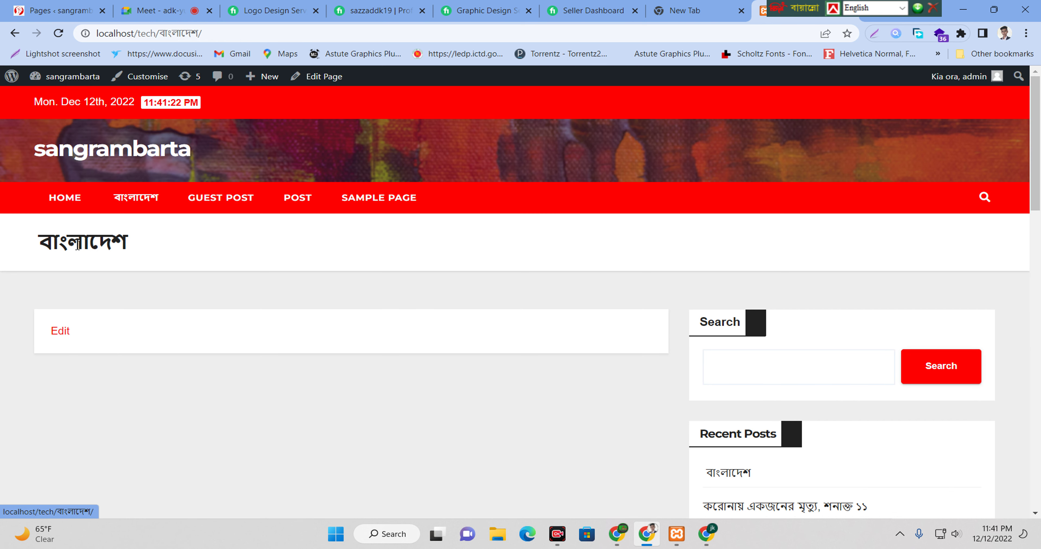
pyautogui.moveTo(67, 242); pyautogui.dragTo(200, 258)
pyautogui.click(15, 33)
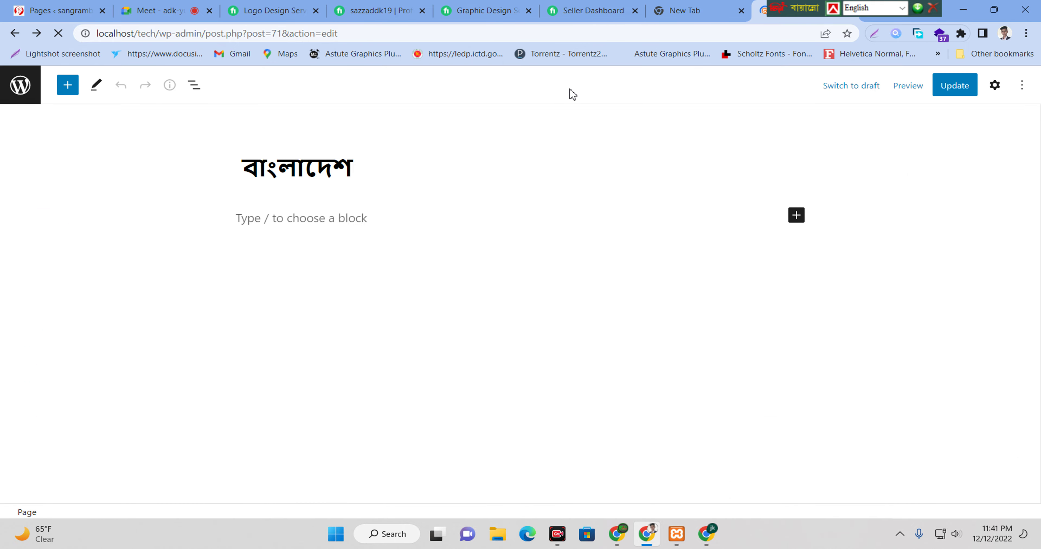
# Return to the list of all pages, reload it and check for the বাংলাদেশ page.
pyautogui.click(15, 34)
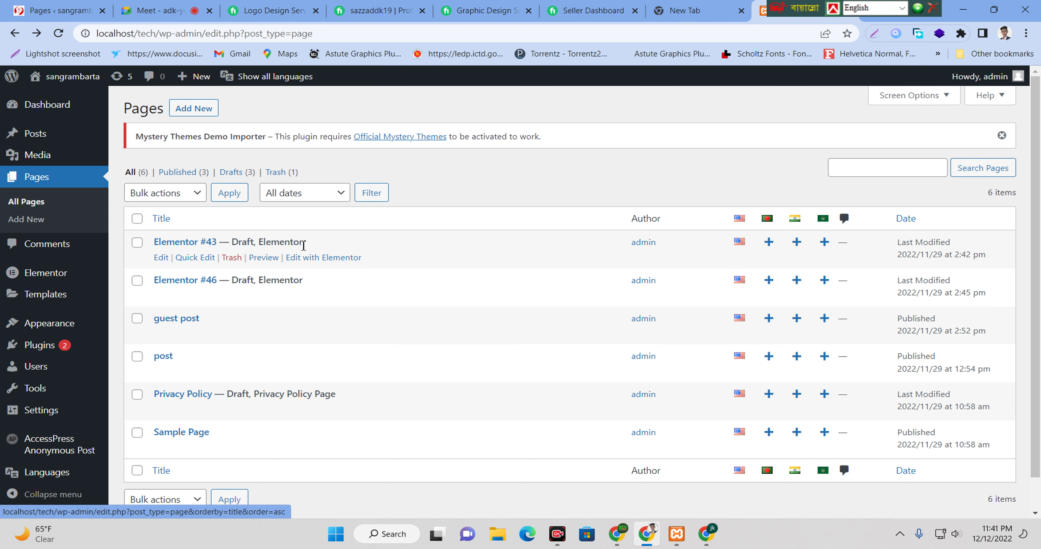
pyautogui.click(33, 207)
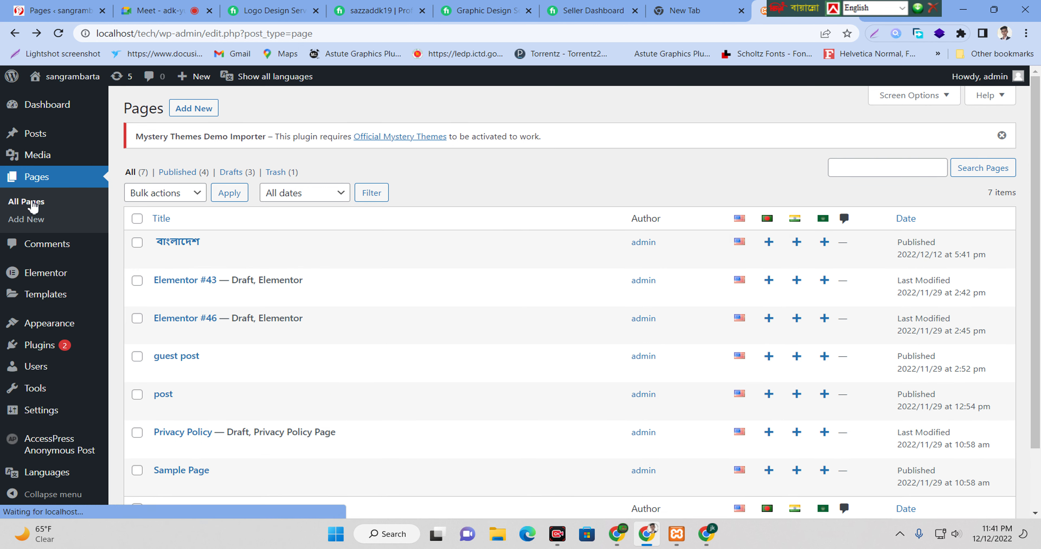
pyautogui.scroll(-2, 368, 316)
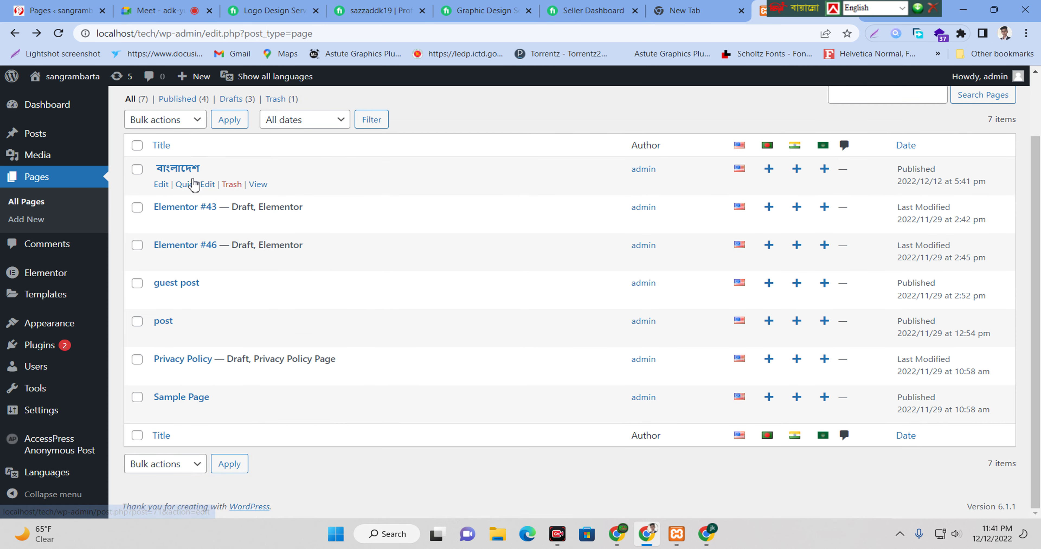
pyautogui.scroll(2, 365, 226)
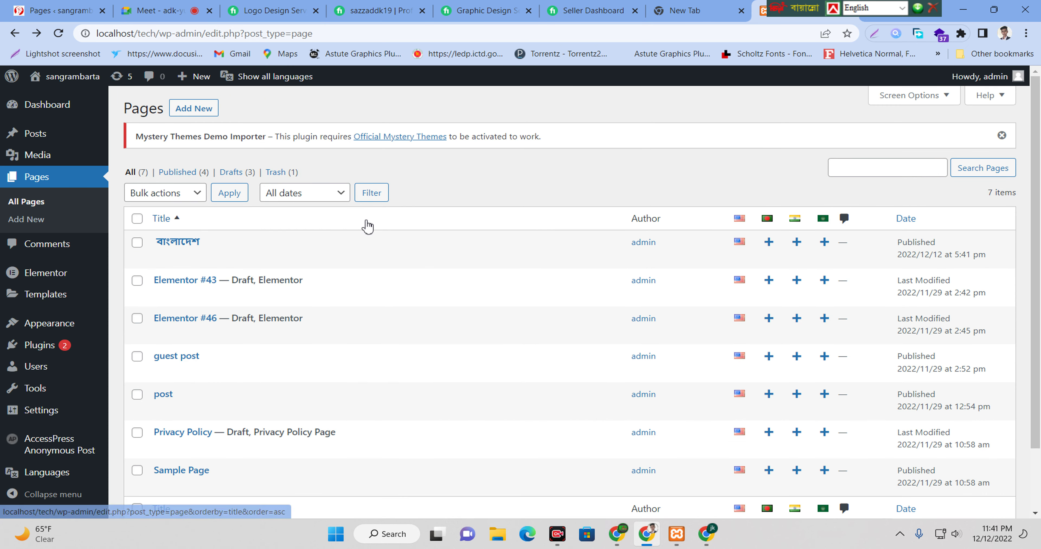
# Open the management screen for post categories.
pyautogui.moveTo(41, 141)
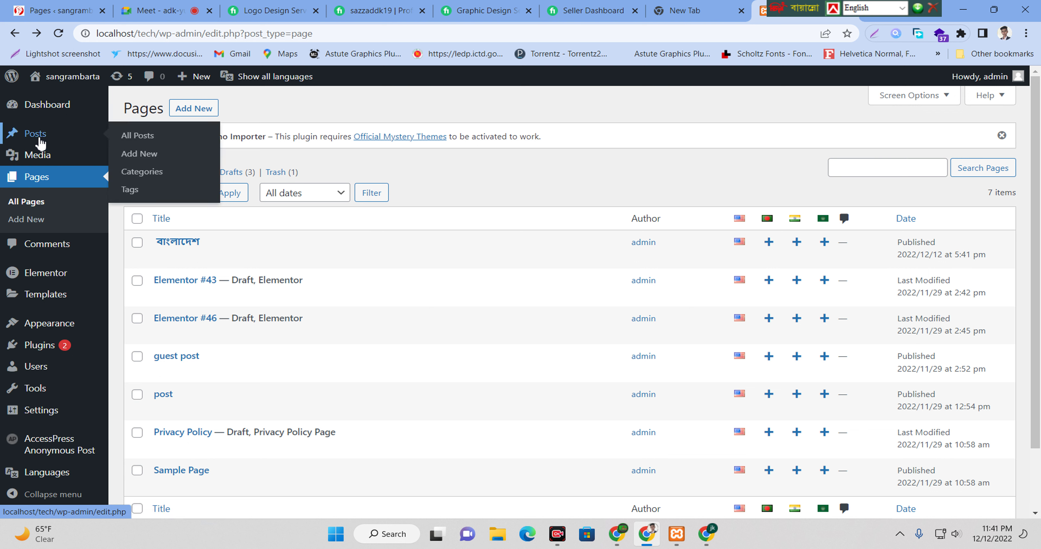
pyautogui.moveTo(196, 83)
pyautogui.click(157, 177)
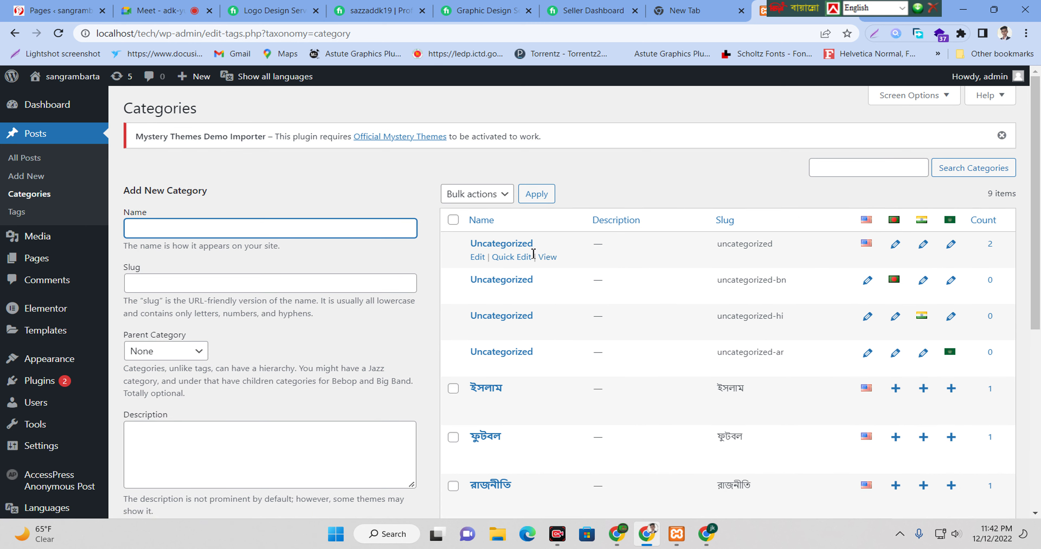
# Examine the existing categories and the fields of the new category form.
pyautogui.scroll(-8, 582, 360)
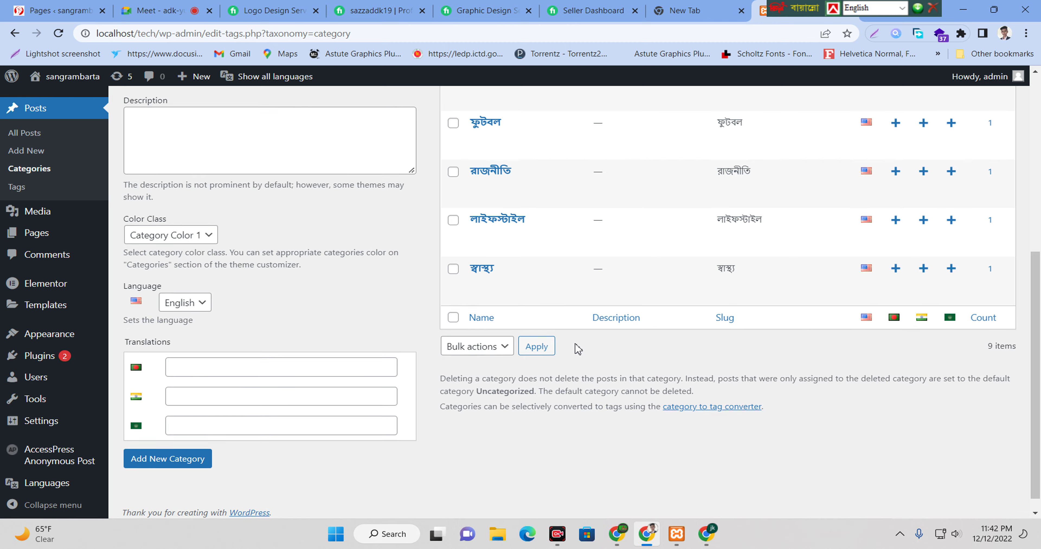
pyautogui.scroll(3, 578, 350)
pyautogui.scroll(3, 576, 346)
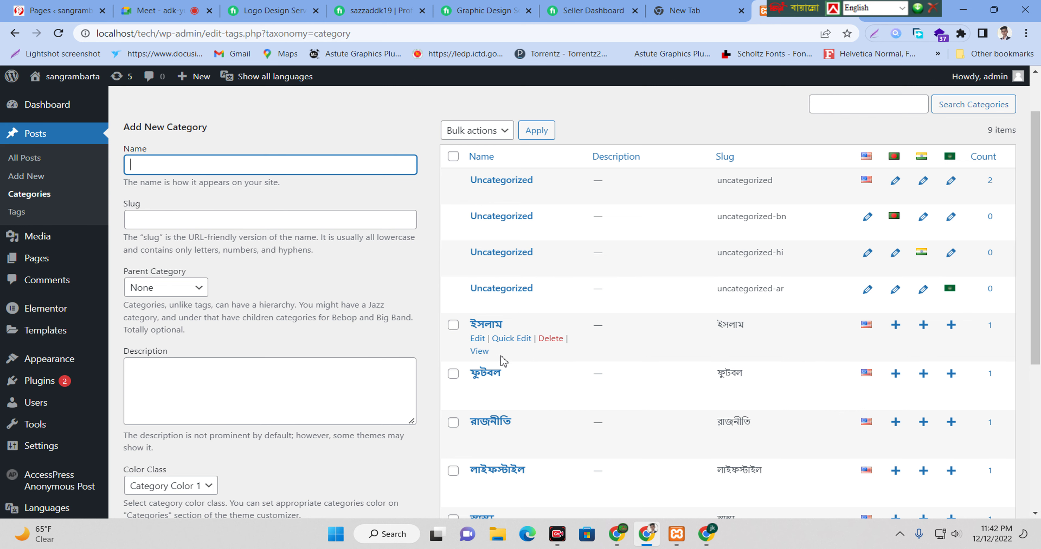
pyautogui.scroll(-3, 500, 356)
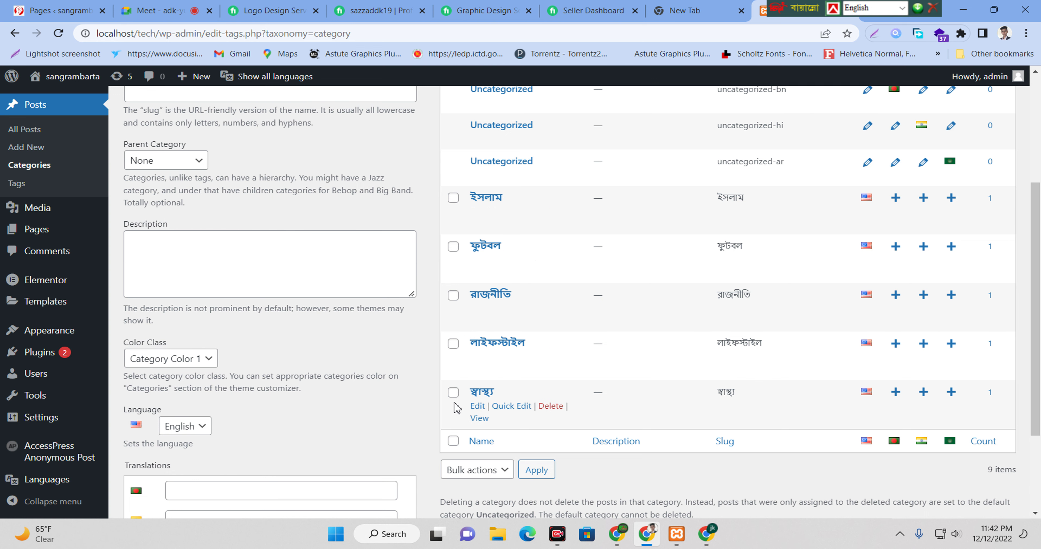
pyautogui.scroll(-2, 479, 311)
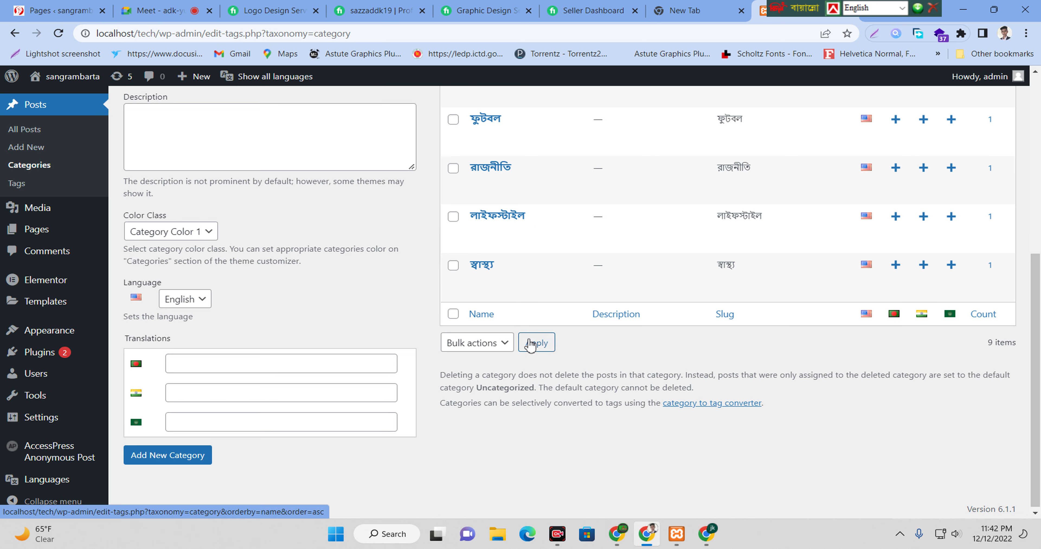
pyautogui.scroll(3, 369, 305)
pyautogui.scroll(3, 244, 214)
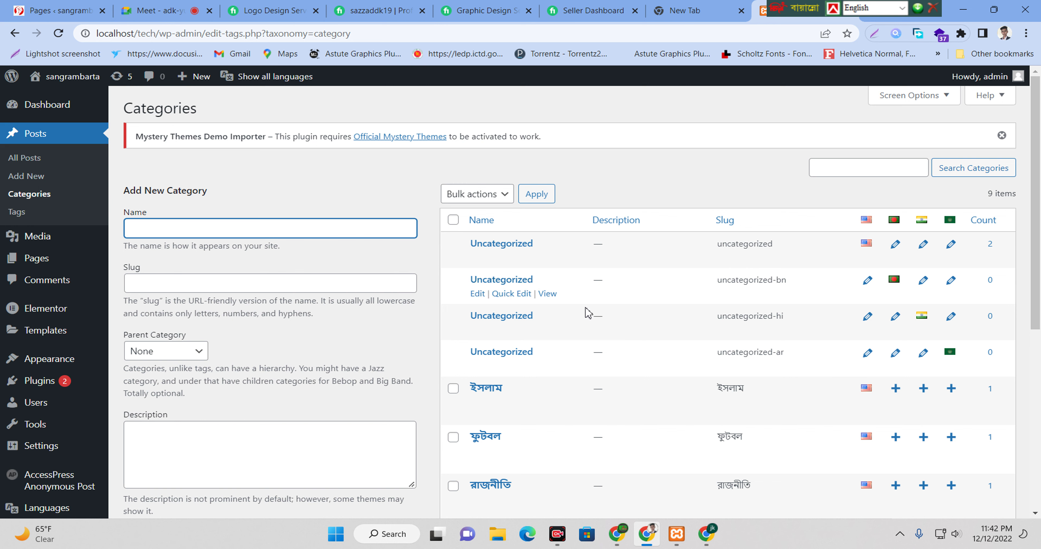
pyautogui.scroll(-3, 458, 274)
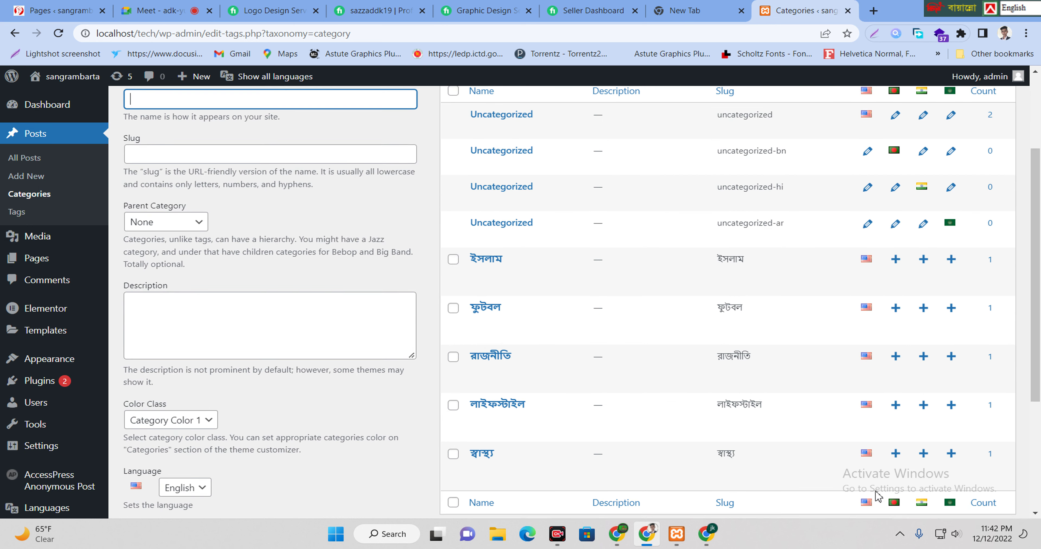
# Paste শিক্ষা as both the name and the slug of the new category.
pyautogui.scroll(3, 290, 245)
pyautogui.rightClick(276, 227)
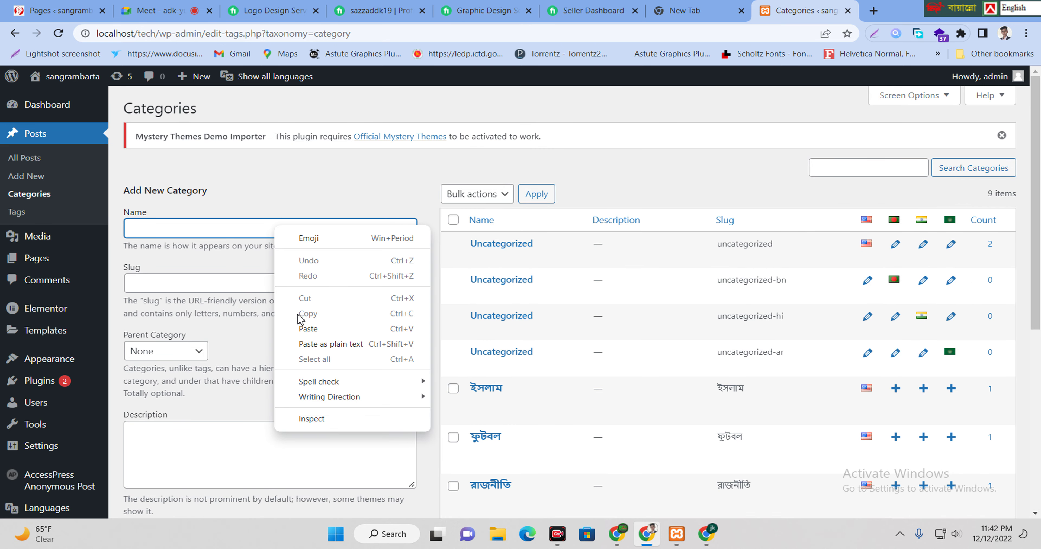
pyautogui.click(301, 330)
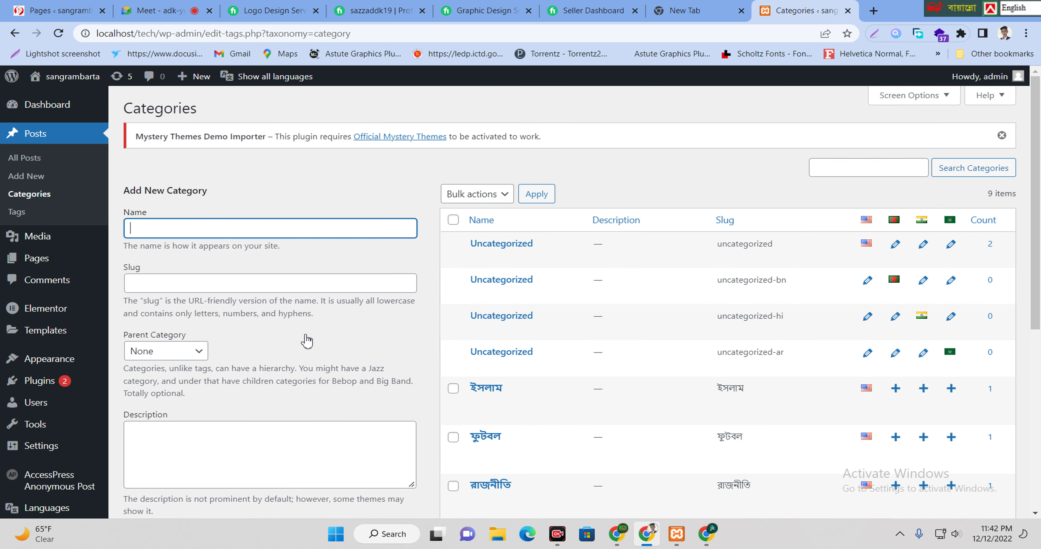
pyautogui.rightClick(225, 283)
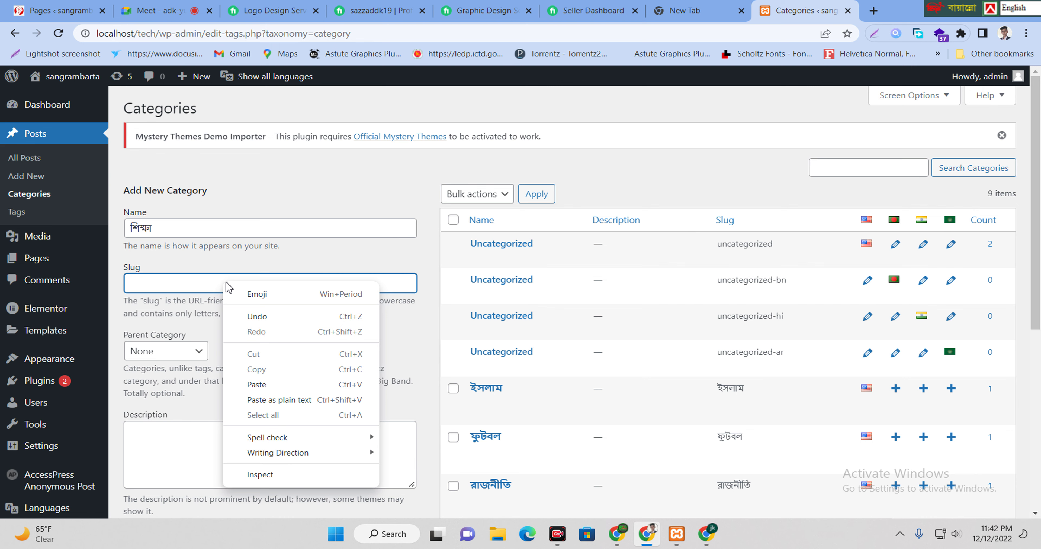
pyautogui.click(258, 384)
# Review the new category form's parent category, description, color class, language and translation options.
pyautogui.scroll(-8, 290, 359)
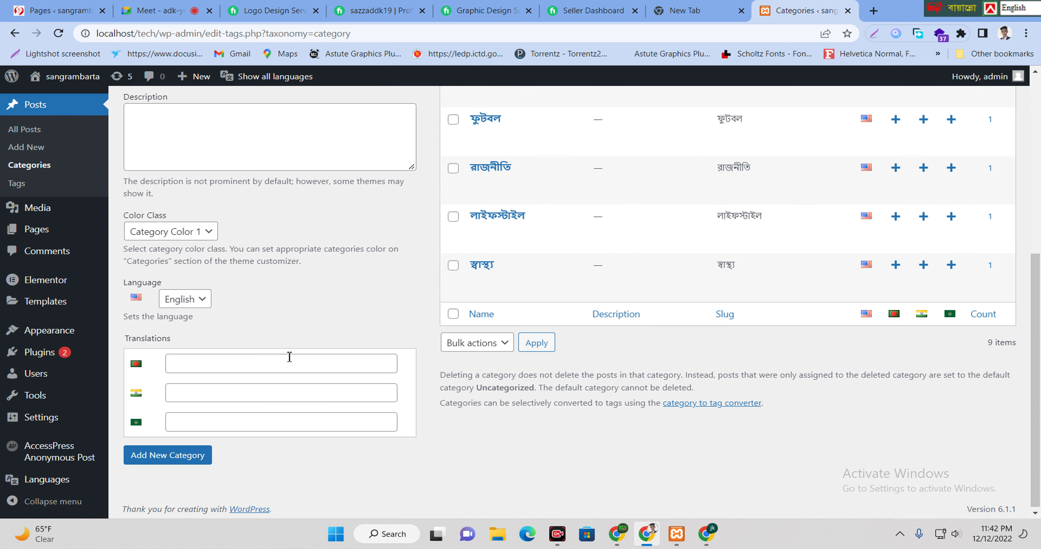
pyautogui.scroll(4, 274, 321)
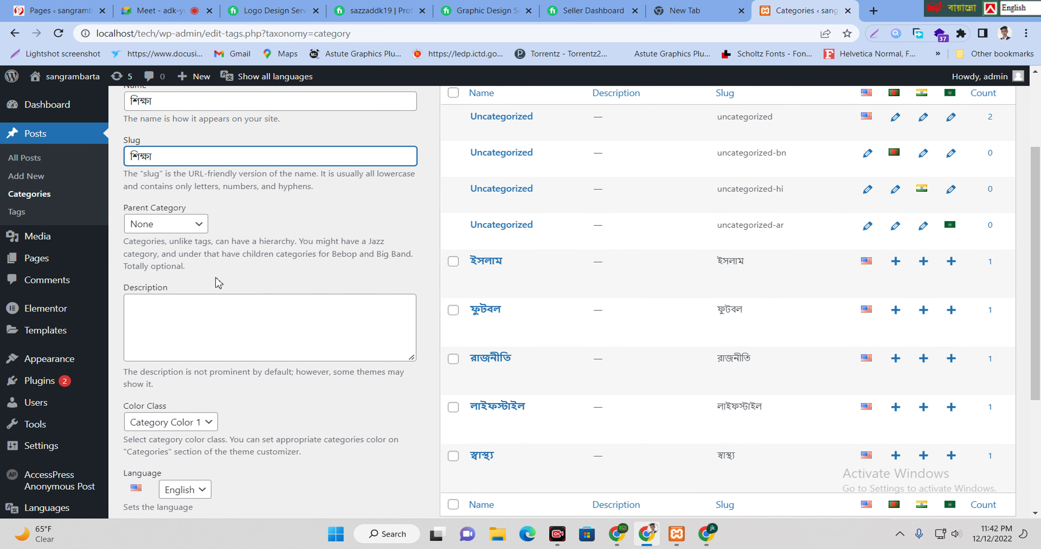
pyautogui.click(182, 231)
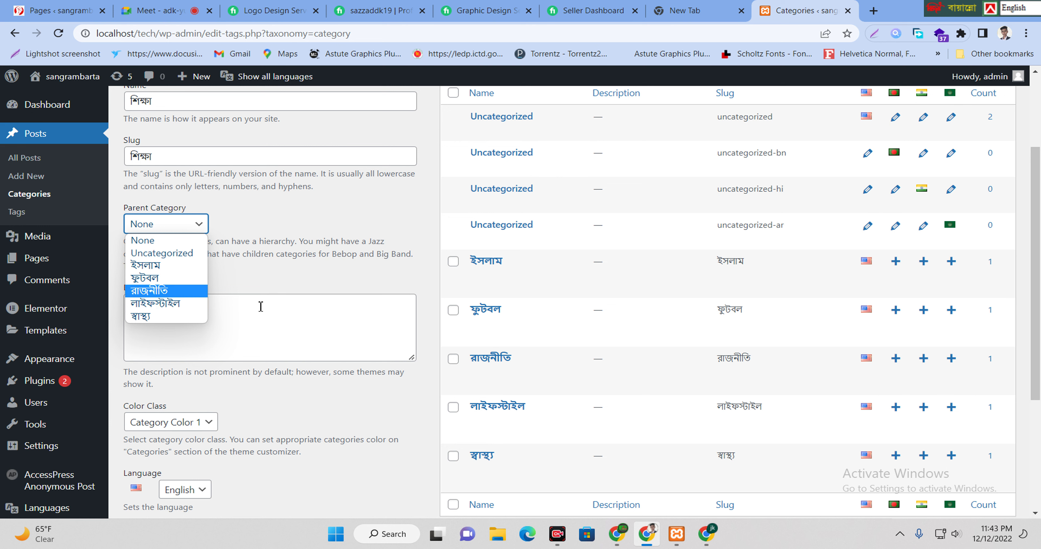
pyautogui.click(270, 301)
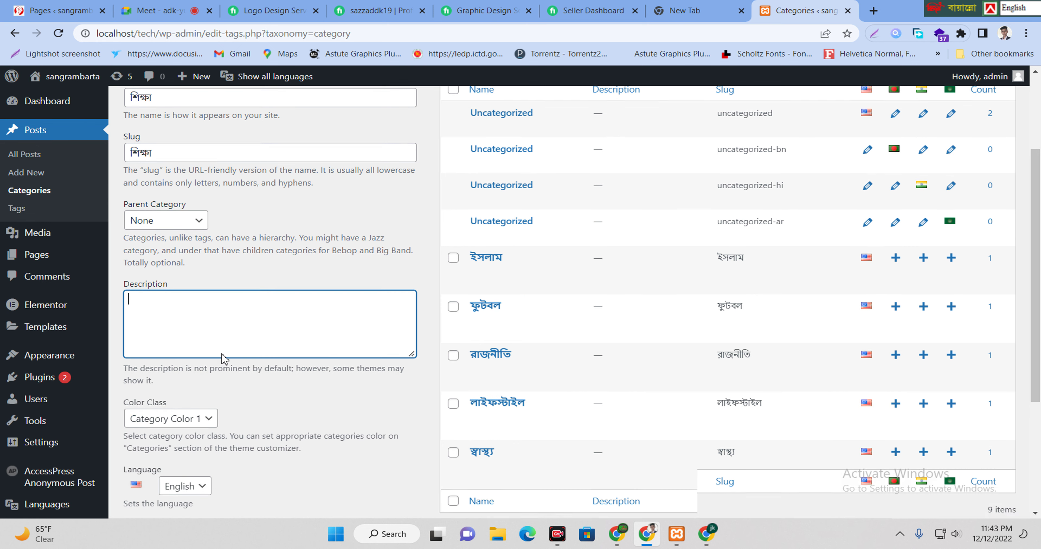
pyautogui.scroll(-3, 223, 357)
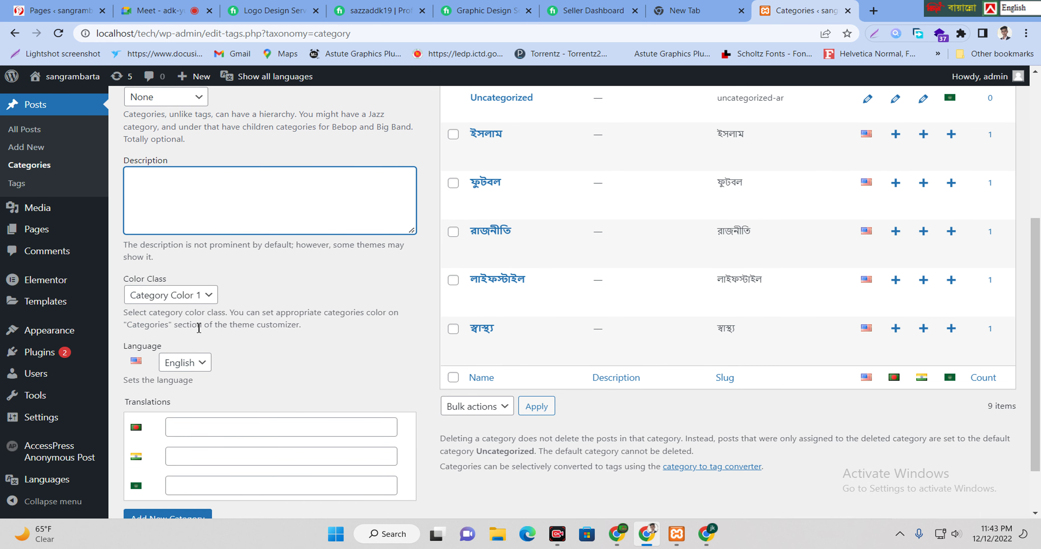
pyautogui.click(186, 301)
pyautogui.click(256, 287)
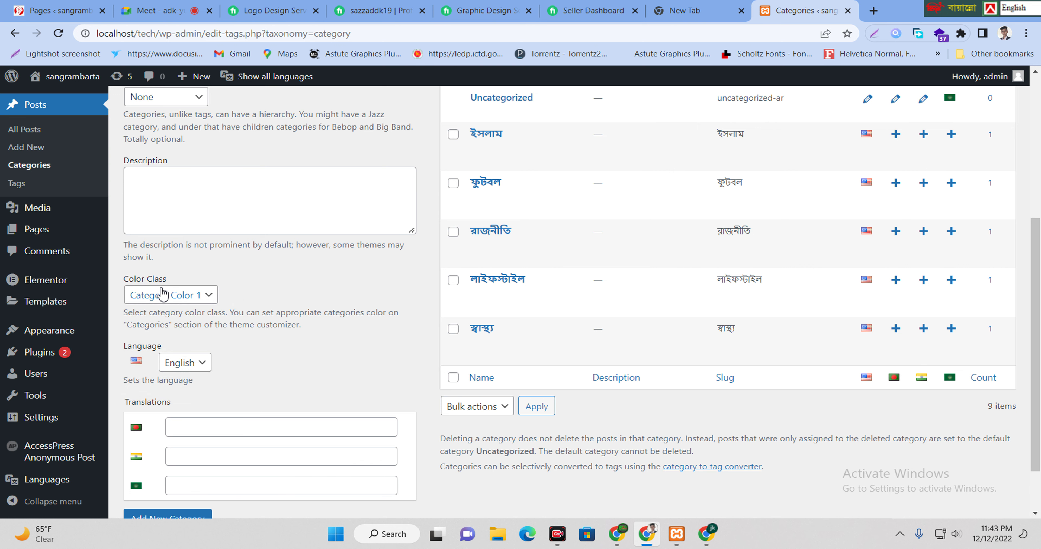
pyautogui.click(145, 297)
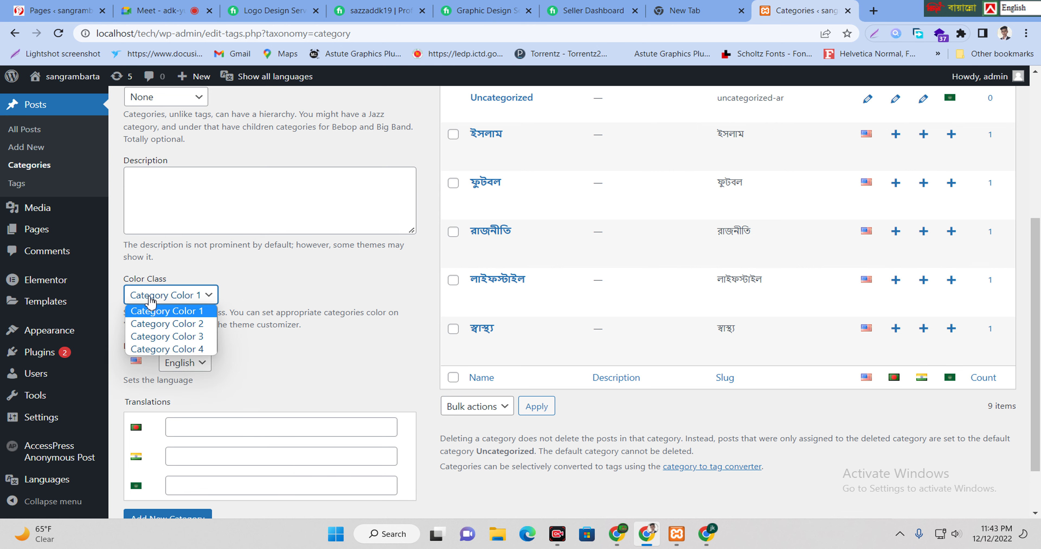
pyautogui.click(248, 307)
pyautogui.scroll(-2, 249, 307)
pyautogui.scroll(8, 282, 353)
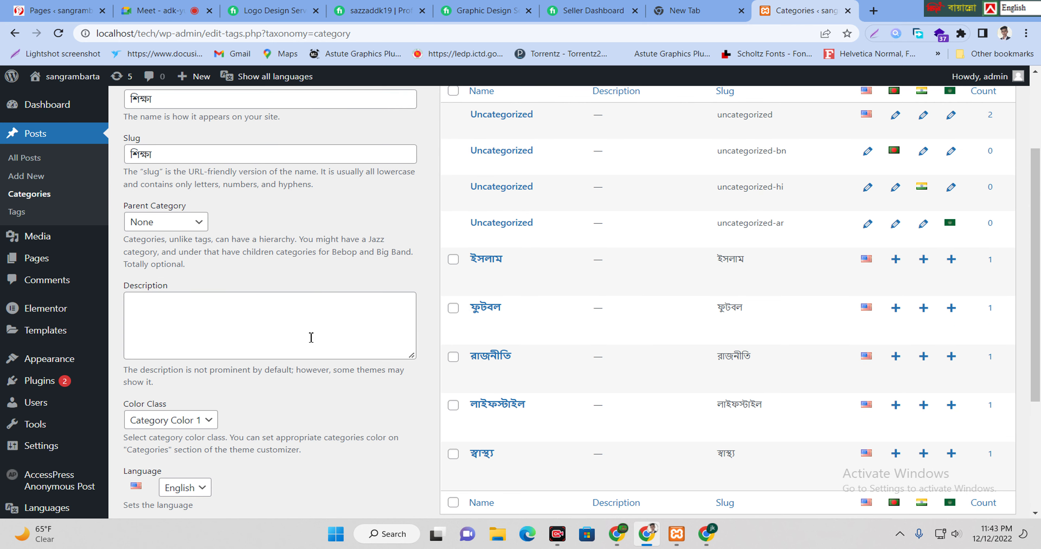
# Add শিক্ষা as a new category with the entered name and slug, and check it in the category list.
pyautogui.scroll(-7, 228, 278)
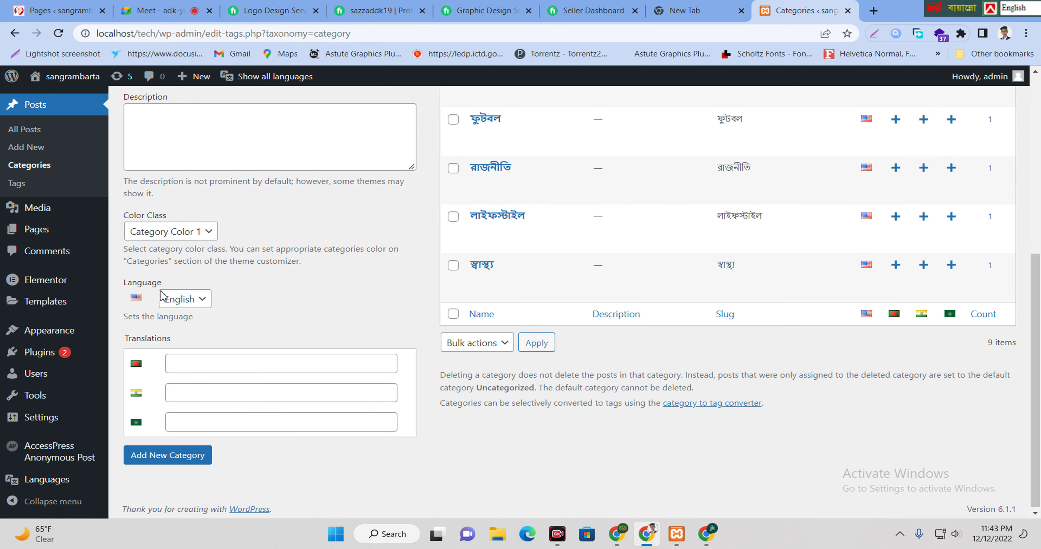
pyautogui.click(173, 464)
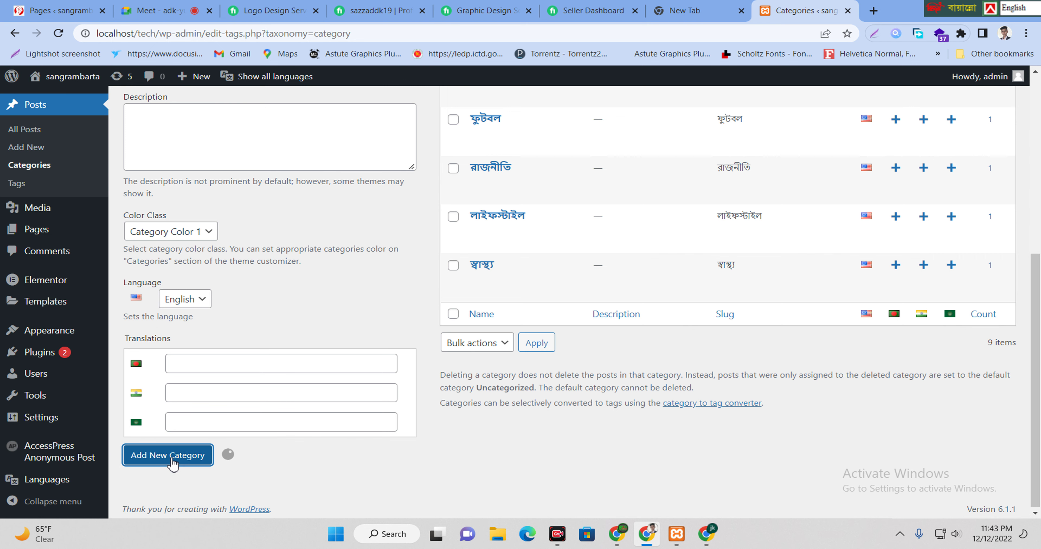
pyautogui.scroll(6, 581, 418)
pyautogui.scroll(3, 560, 359)
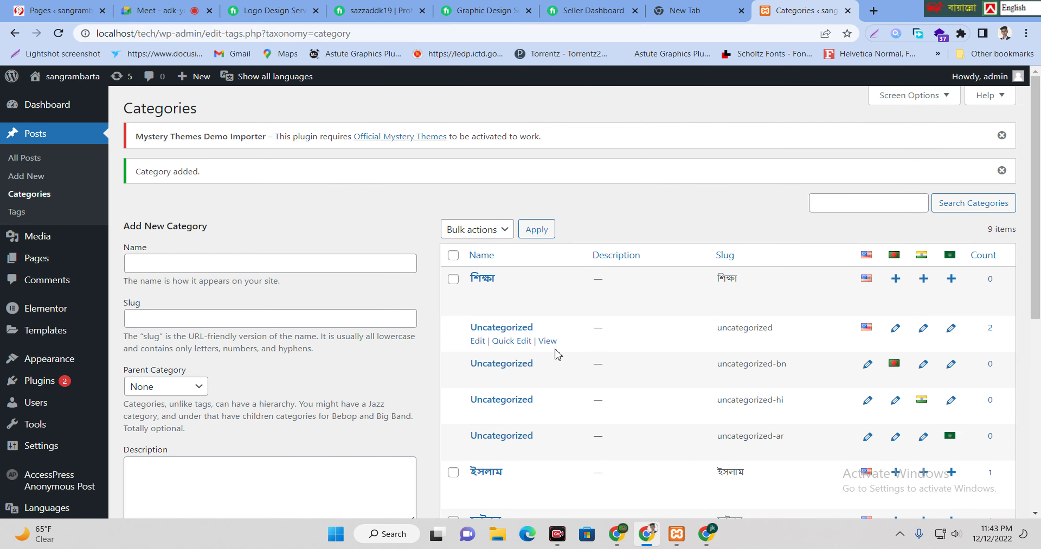
pyautogui.scroll(-7, 553, 323)
pyautogui.scroll(5, 549, 343)
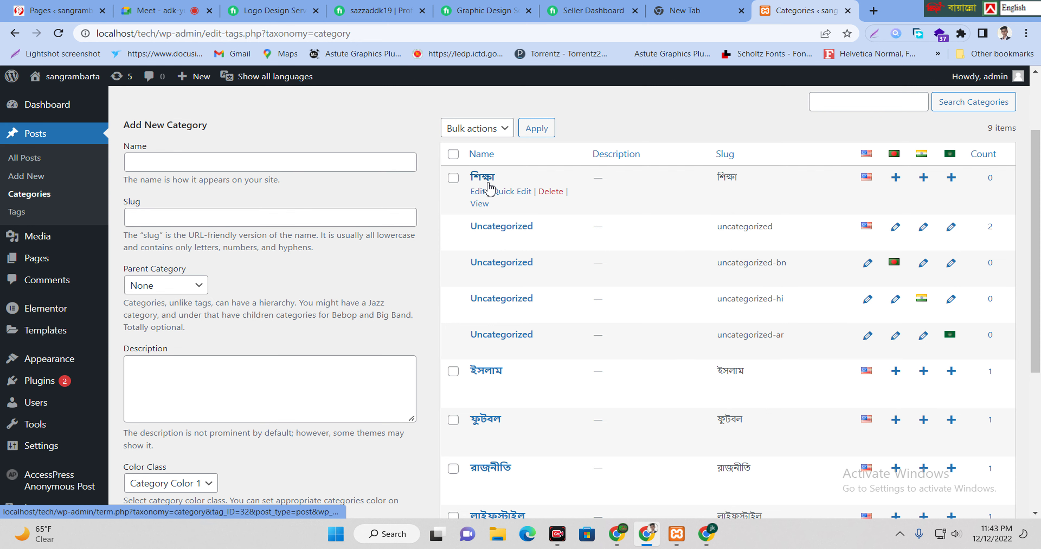
pyautogui.scroll(-5, 479, 190)
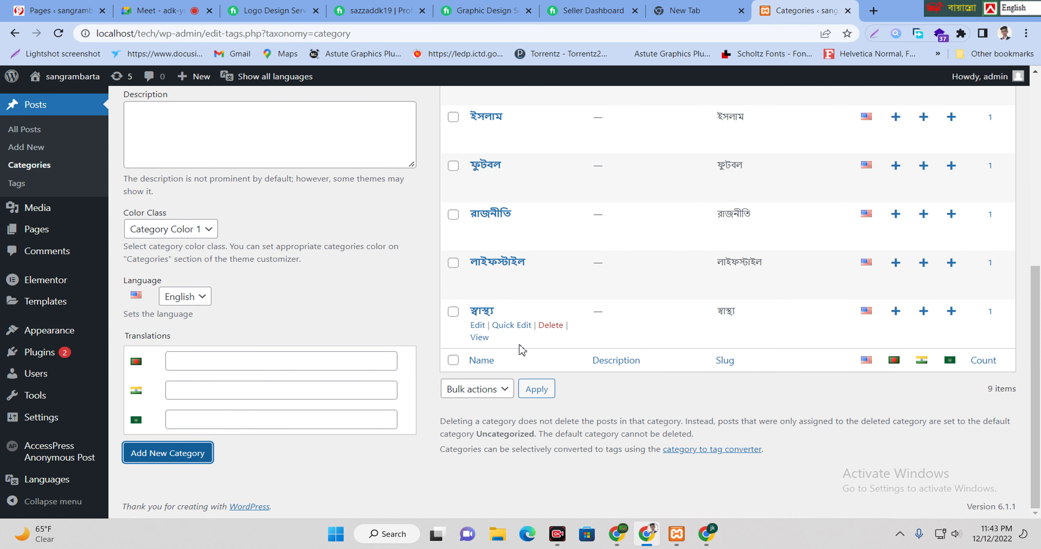
# Reload the category list and locate the শিক্ষা entry among the existing categories.
pyautogui.click(543, 391)
pyautogui.scroll(4, 544, 390)
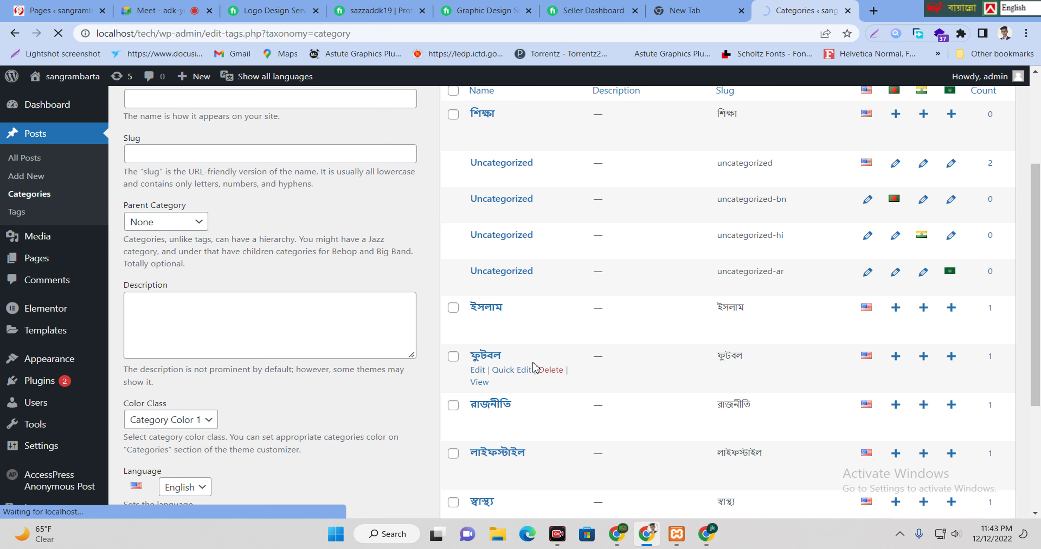
pyautogui.scroll(4, 533, 368)
pyautogui.scroll(-3, 526, 355)
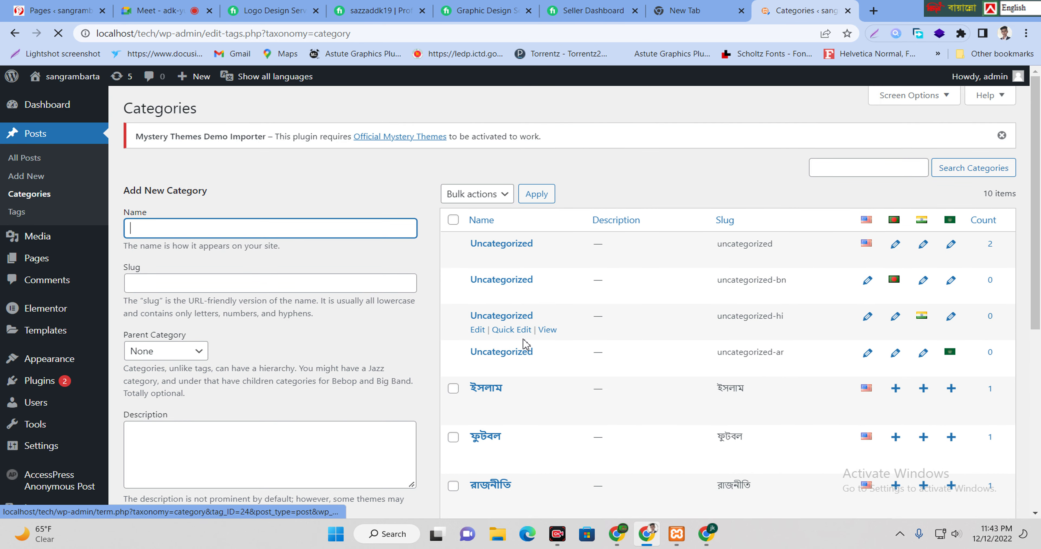
pyautogui.scroll(-4, 497, 342)
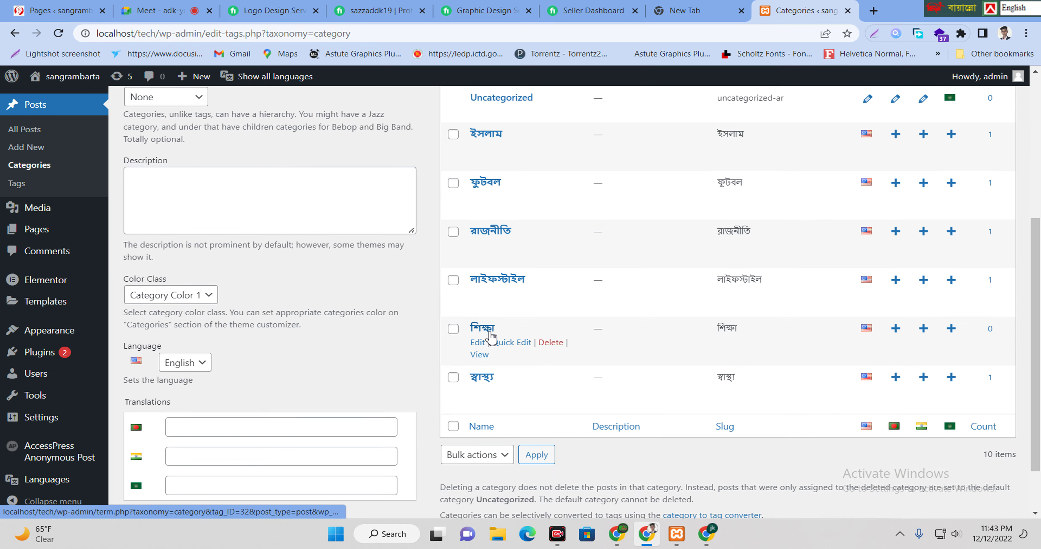
pyautogui.scroll(3, 490, 336)
pyautogui.scroll(-3, 490, 336)
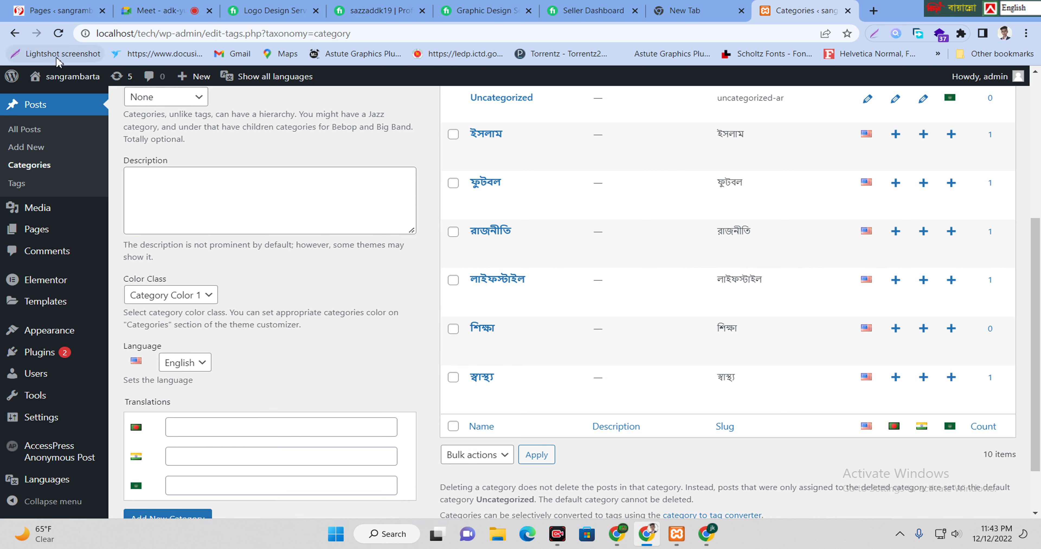
# Open the local sangrambarta site's front page in a new browser tab and view its navigation bar.
pyautogui.rightClick(64, 83)
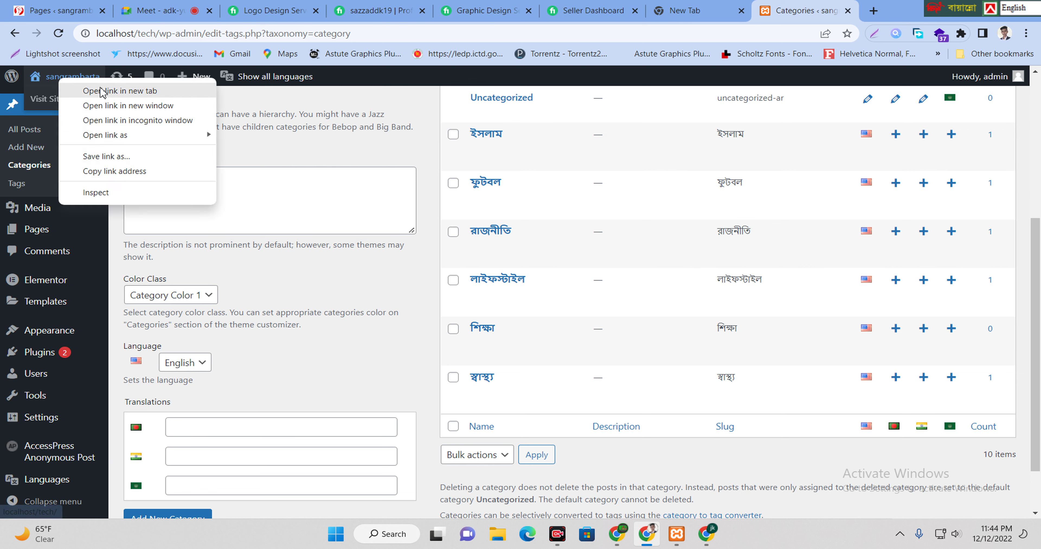
pyautogui.click(90, 89)
pyautogui.click(828, 5)
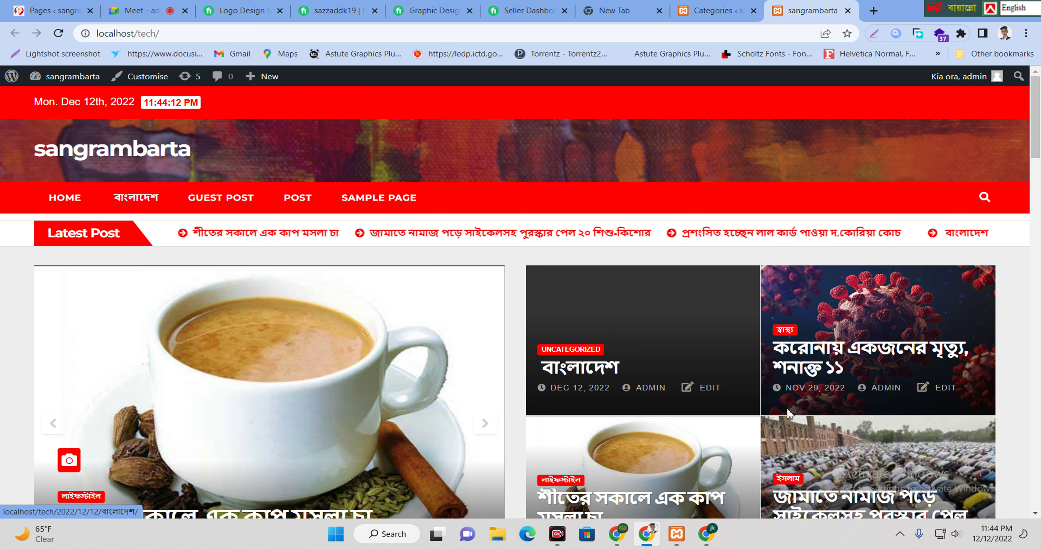
# Open the menu management screen of the live sangrambarta.com dashboard and examine the home menu's categories and sub items.
pyautogui.click(51, 5)
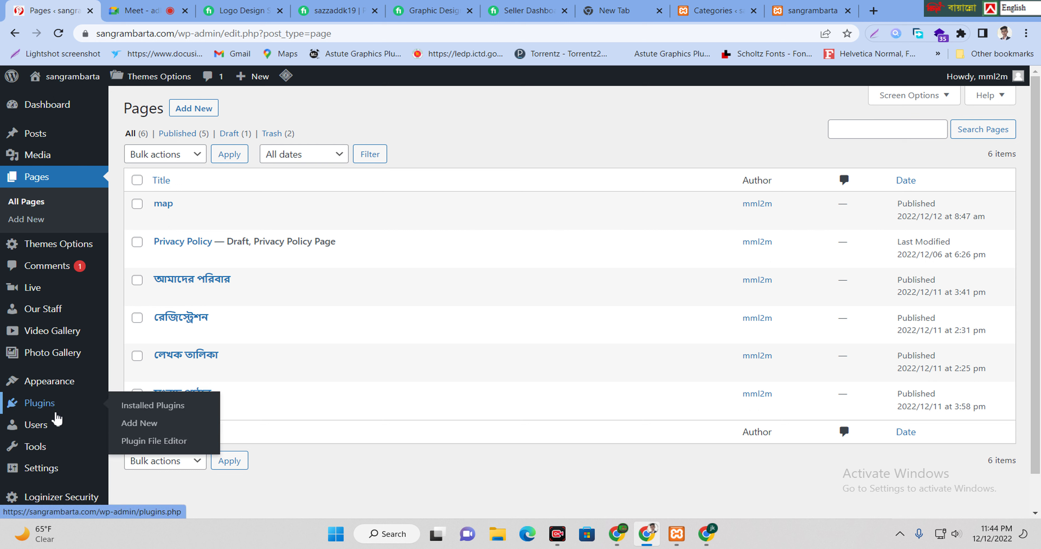
pyautogui.moveTo(52, 393)
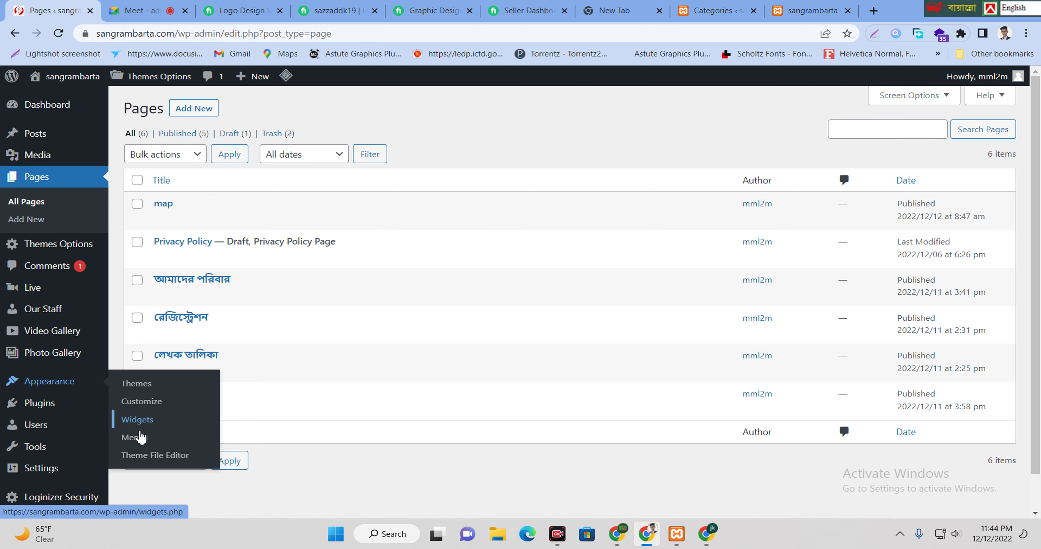
pyautogui.click(133, 437)
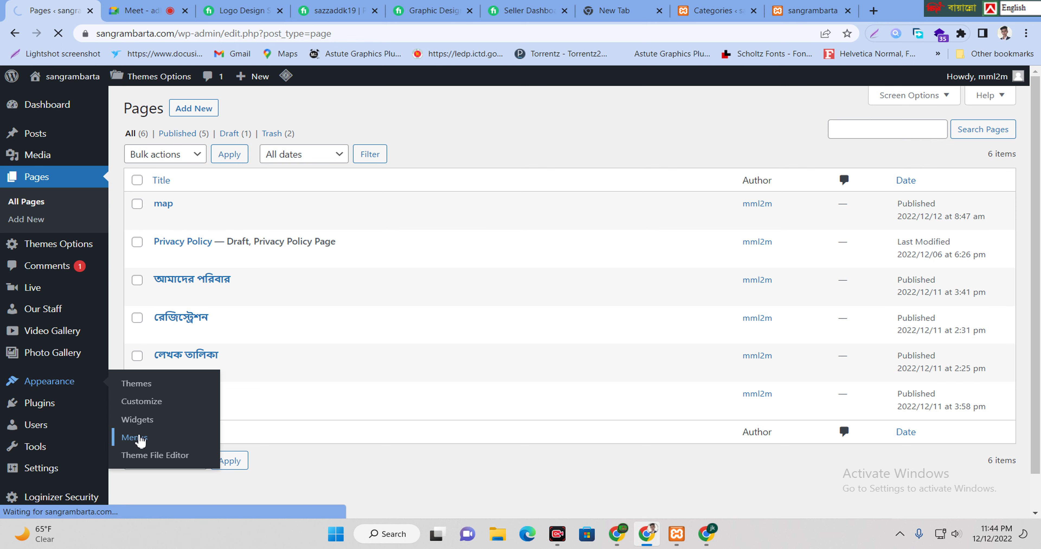
pyautogui.scroll(-3, 293, 387)
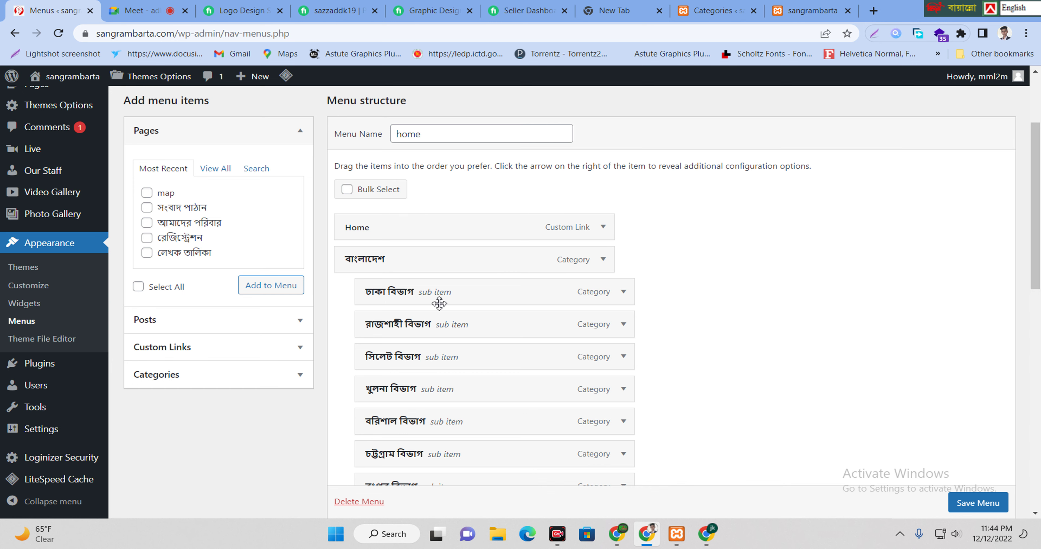
pyautogui.scroll(-5, 440, 283)
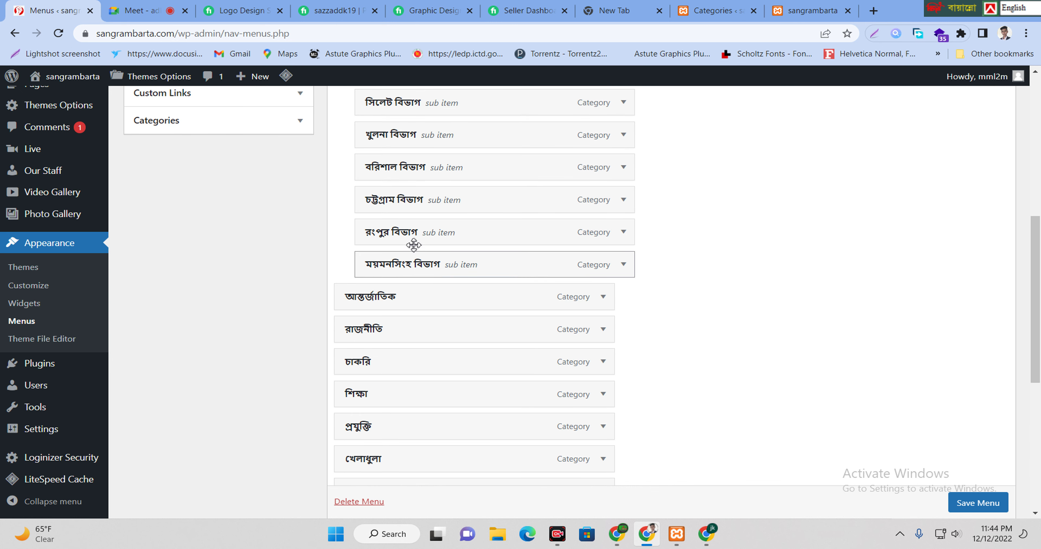
pyautogui.scroll(4, 415, 247)
pyautogui.scroll(4, 413, 243)
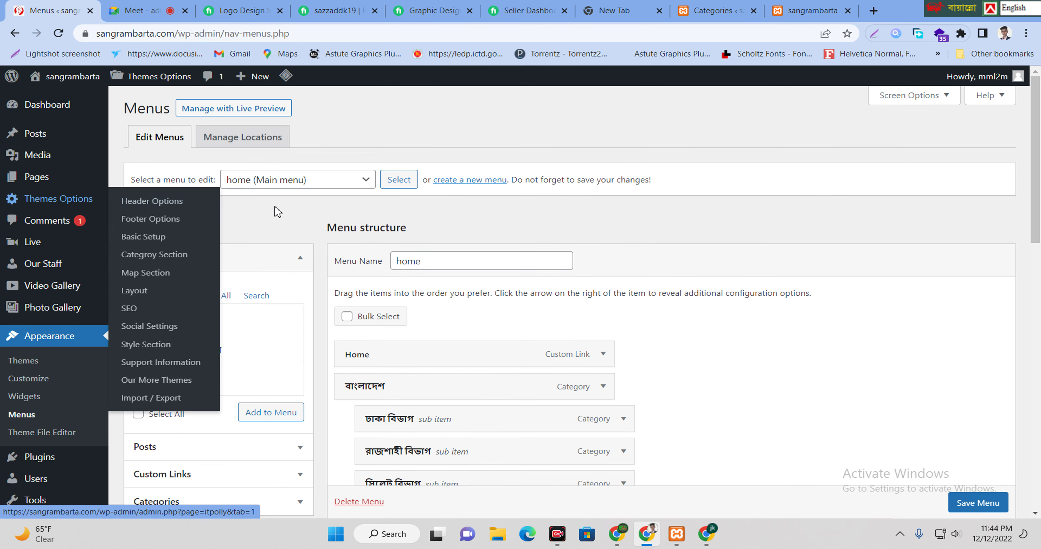
# Return to the local site's dashboard and open its menu management screen.
pyautogui.click(688, 22)
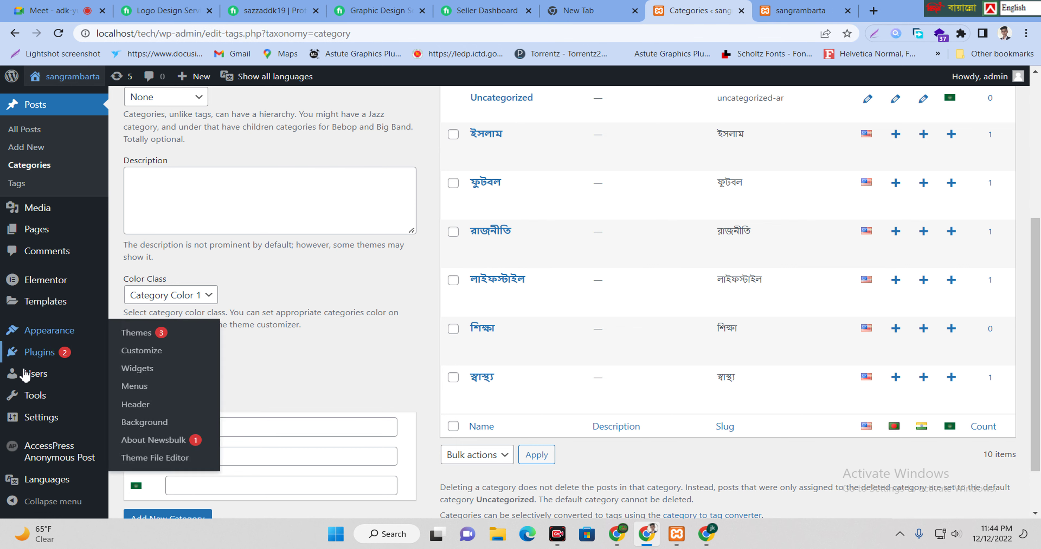
pyautogui.scroll(-1, 50, 408)
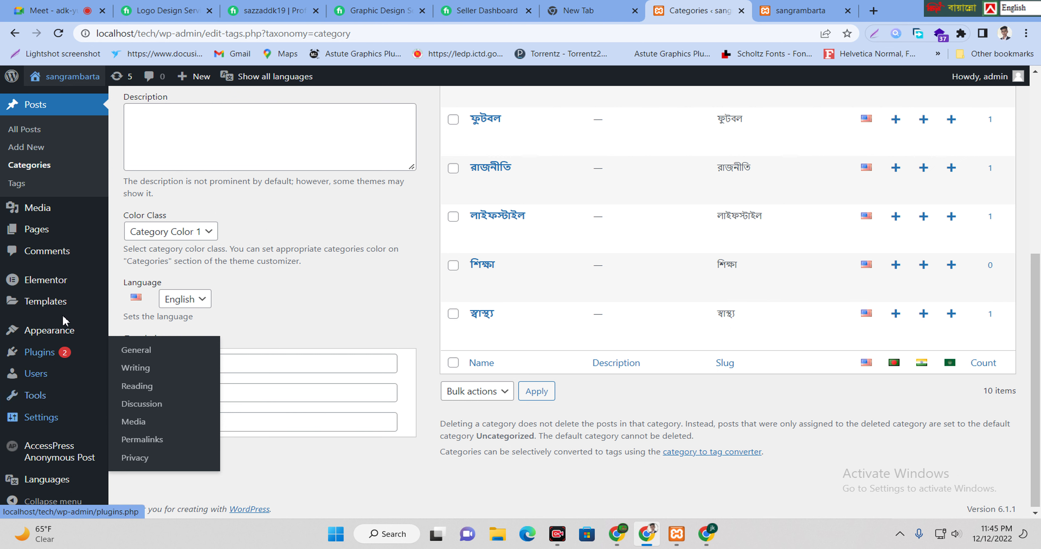
pyautogui.moveTo(72, 341)
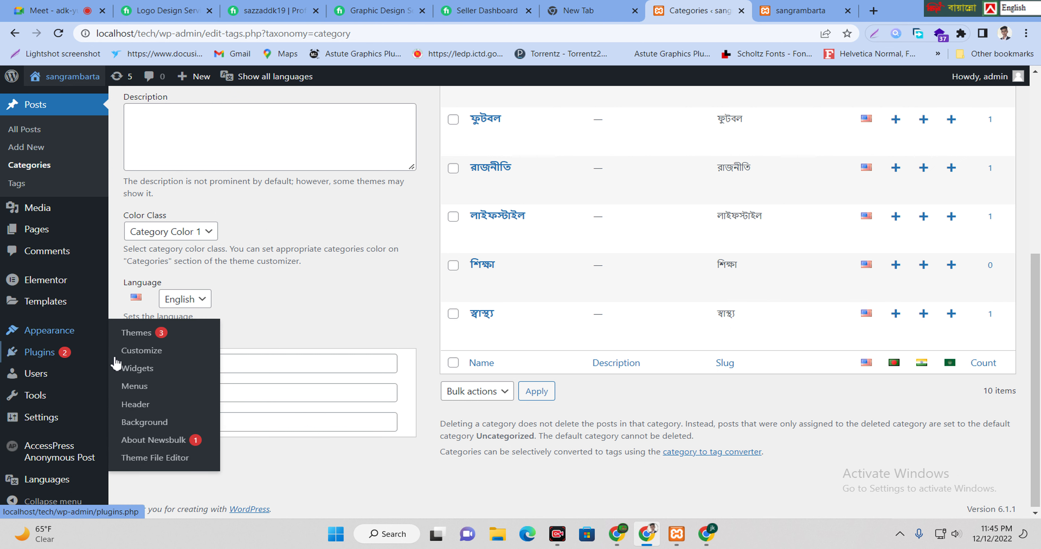
pyautogui.click(152, 390)
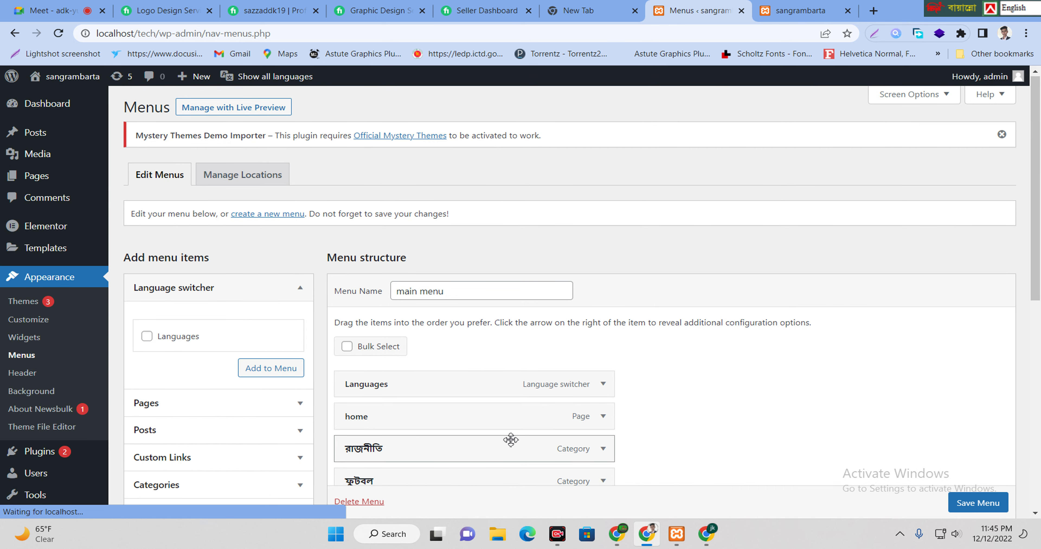
# Expand the categories available for the main menu and compare its structure with the local site's navigation bar.
pyautogui.scroll(-6, 511, 439)
pyautogui.scroll(8, 444, 383)
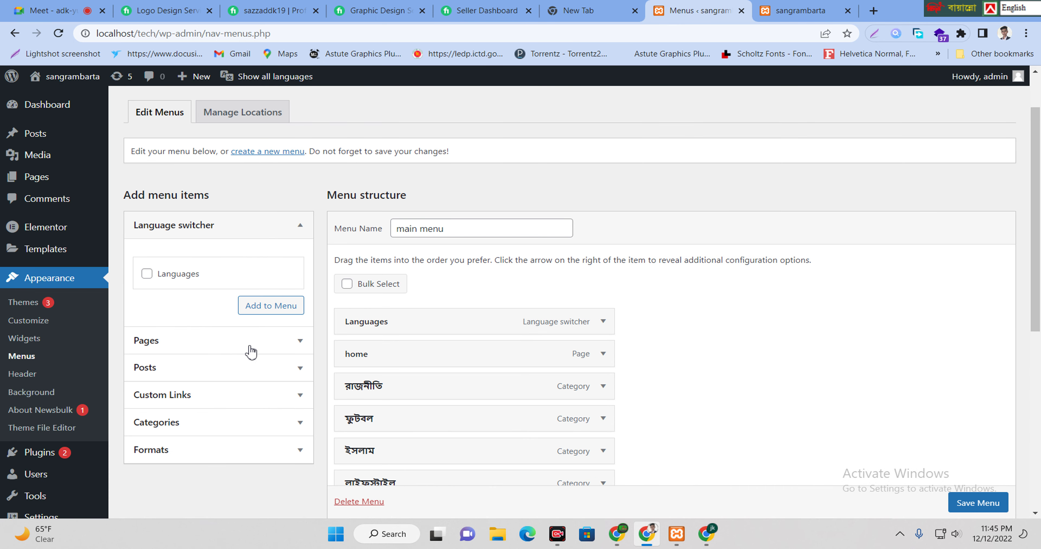
pyautogui.click(171, 420)
pyautogui.scroll(-3, 217, 415)
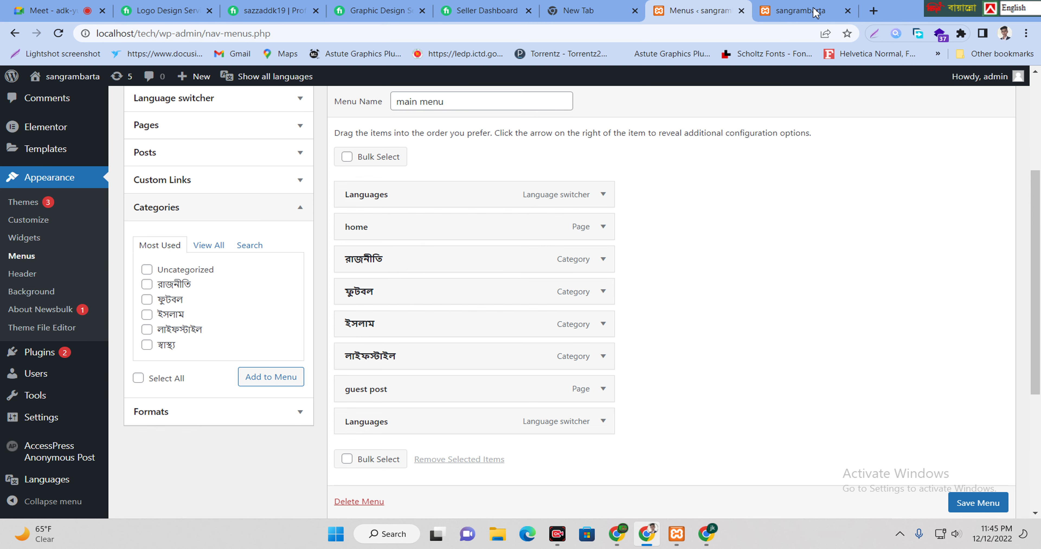
pyautogui.click(795, 13)
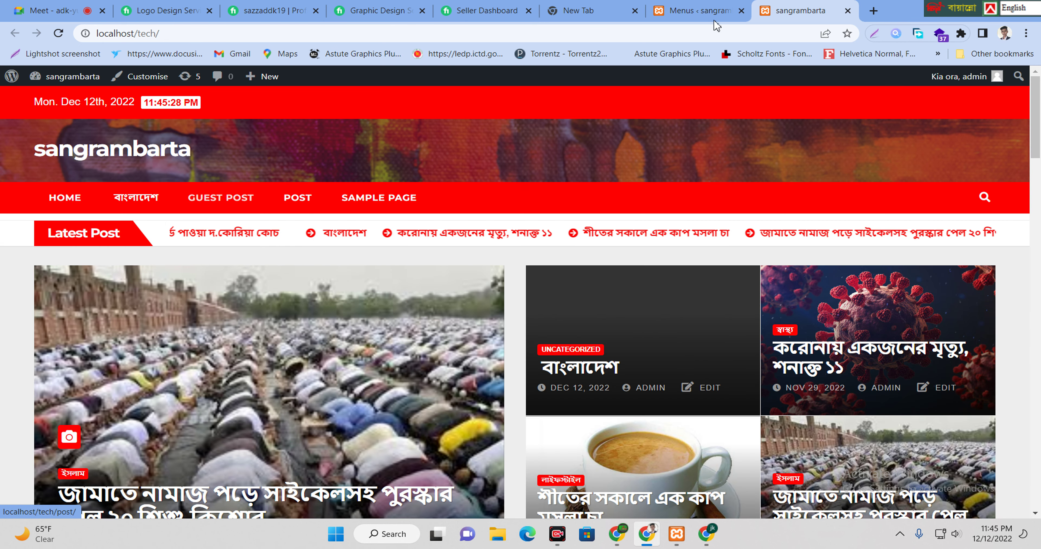
pyautogui.click(724, 12)
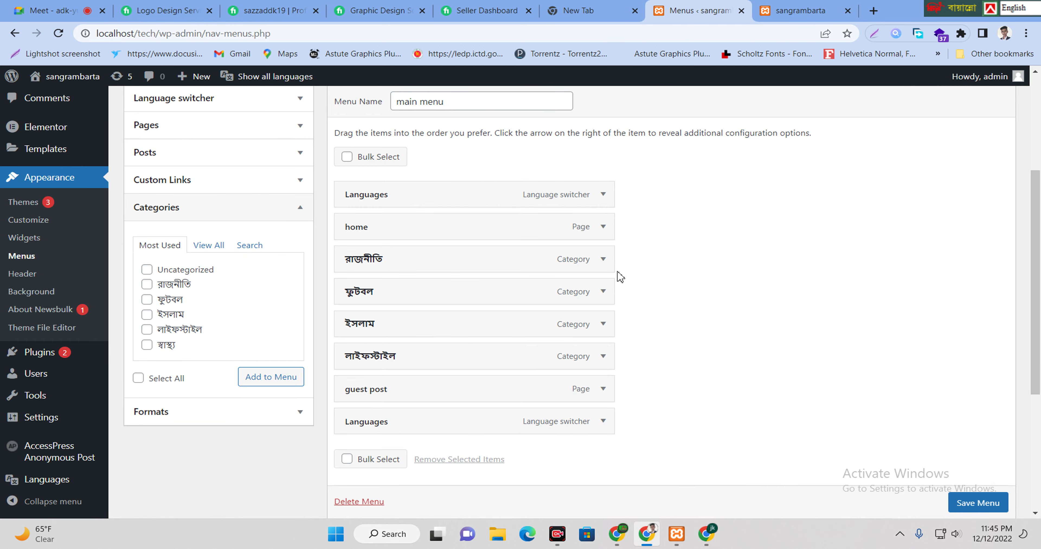
# Remove the category items রাজনীতি, ফুটবল and ইসলাম from the main menu and expand the following item.
pyautogui.click(602, 260)
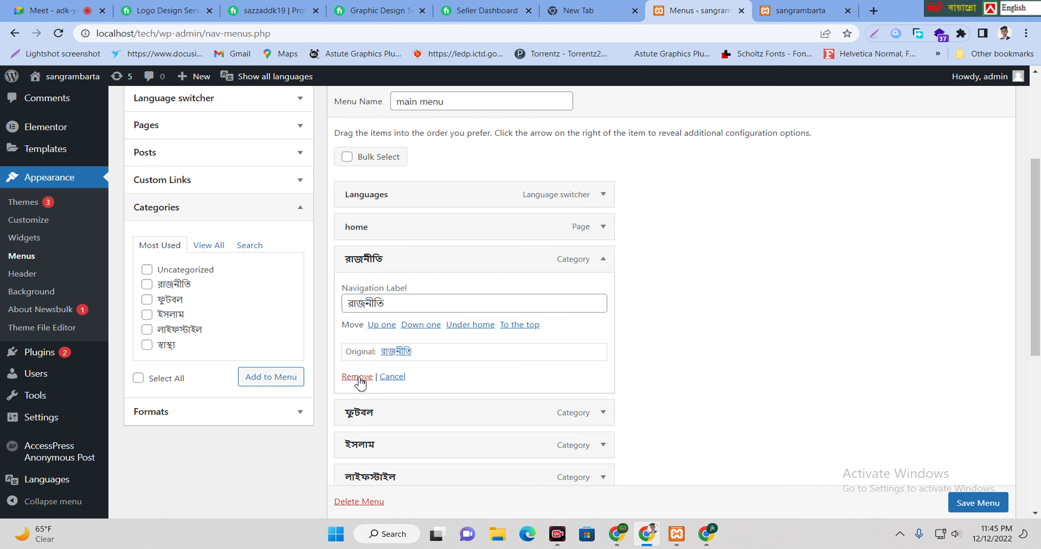
pyautogui.click(358, 377)
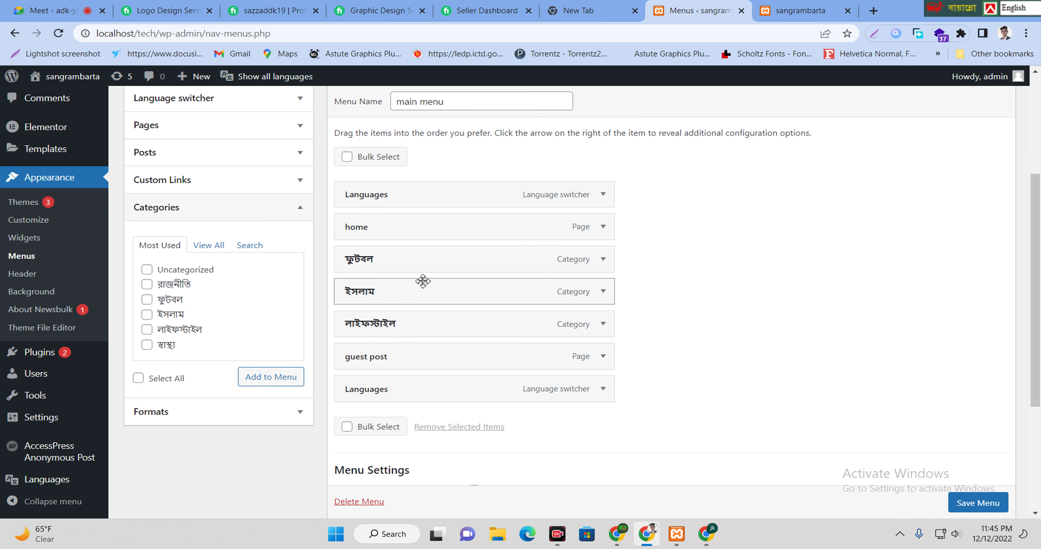
pyautogui.click(603, 259)
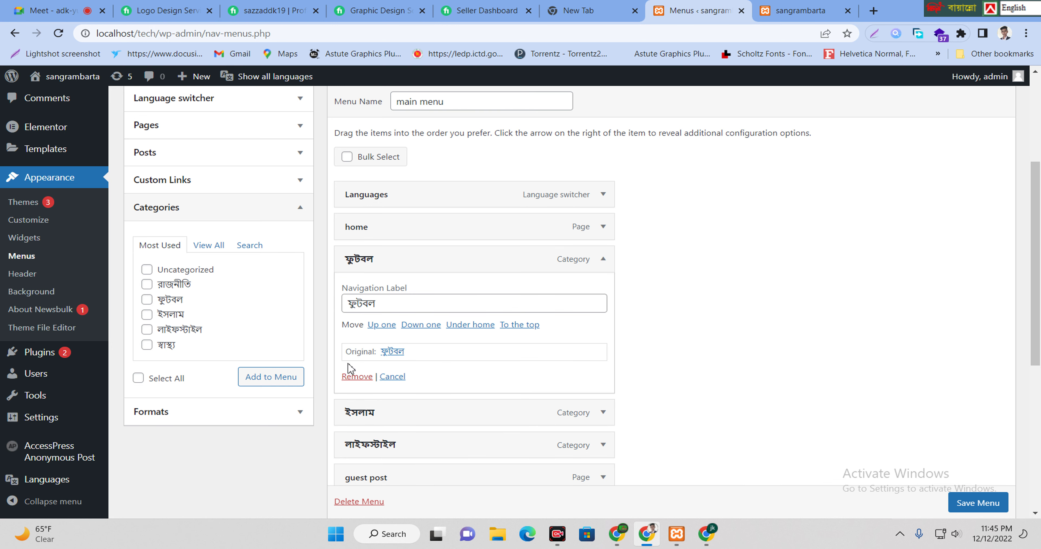
pyautogui.click(350, 382)
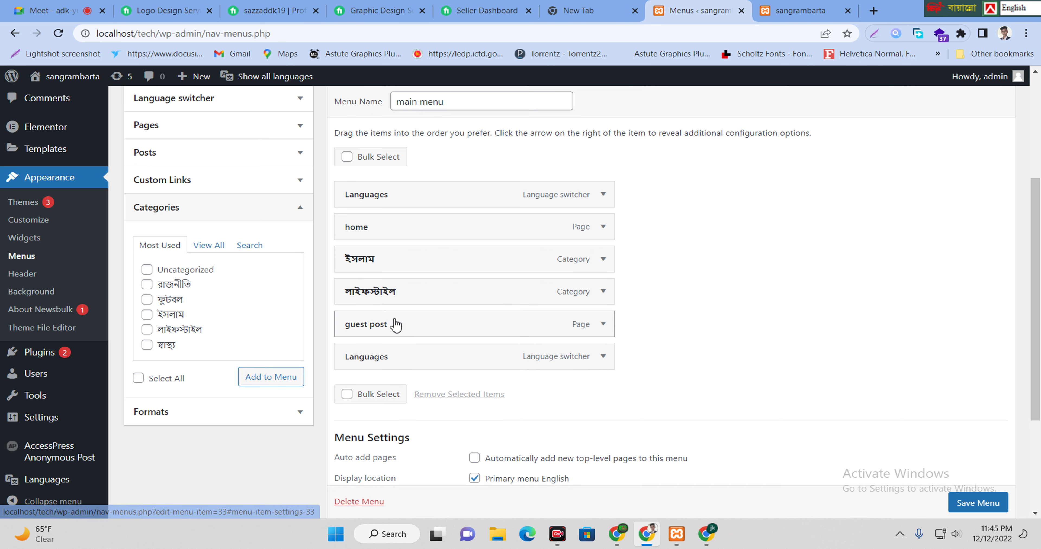
pyautogui.click(602, 260)
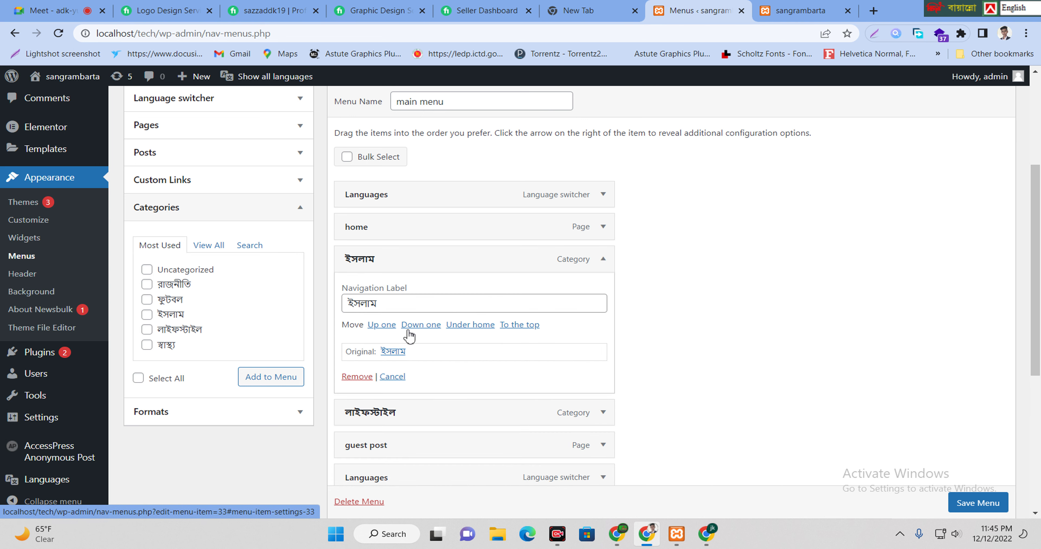
pyautogui.click(350, 382)
pyautogui.click(602, 260)
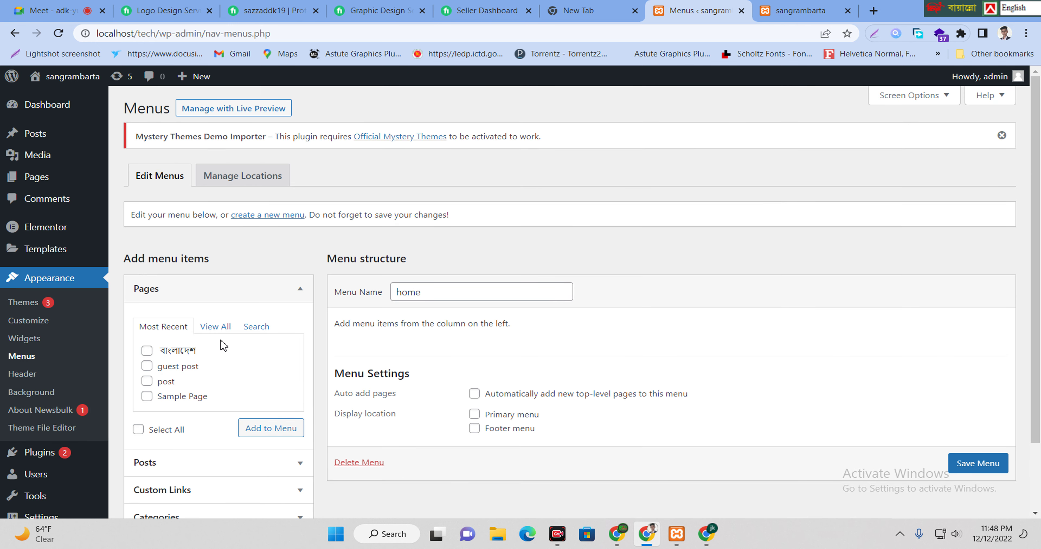
# Add the বাংলাদেশ page from the most recent pages to the home menu.
pyautogui.click(214, 327)
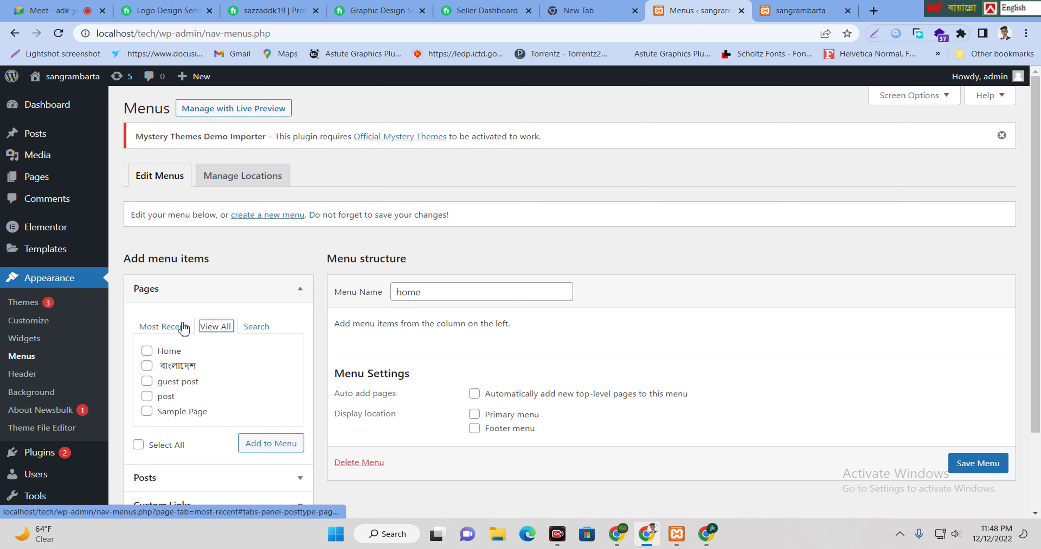
pyautogui.scroll(-3, 199, 349)
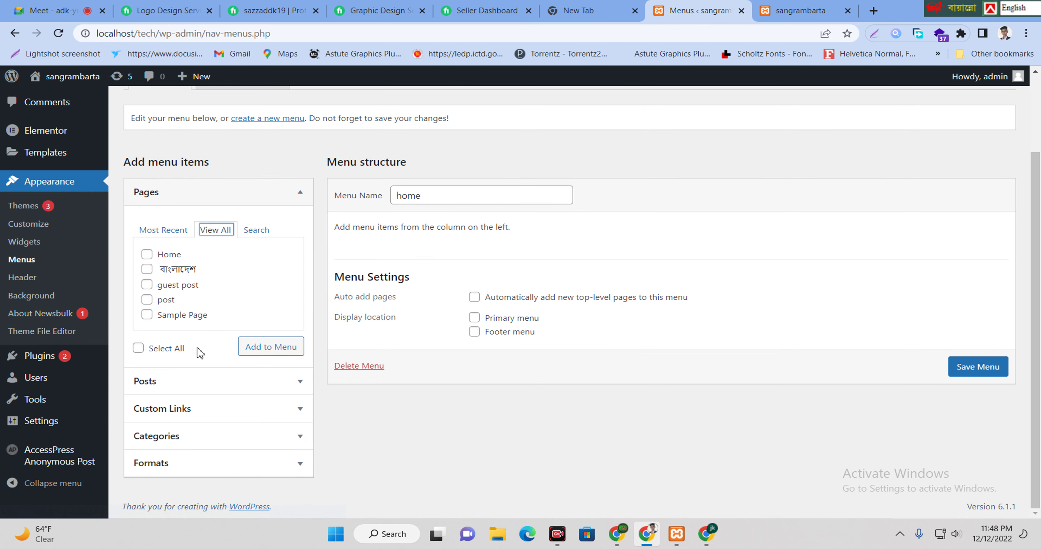
pyautogui.click(152, 234)
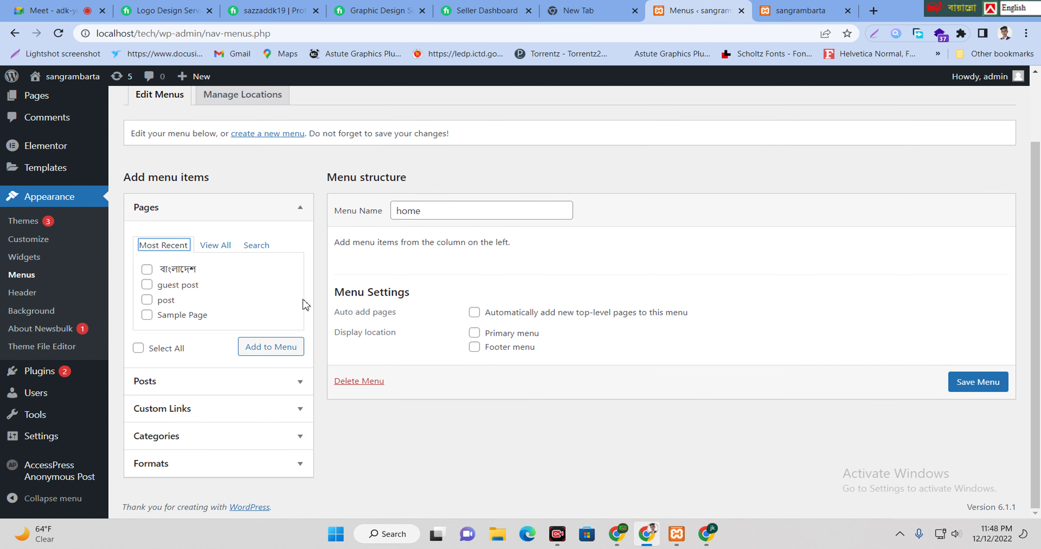
pyautogui.click(147, 270)
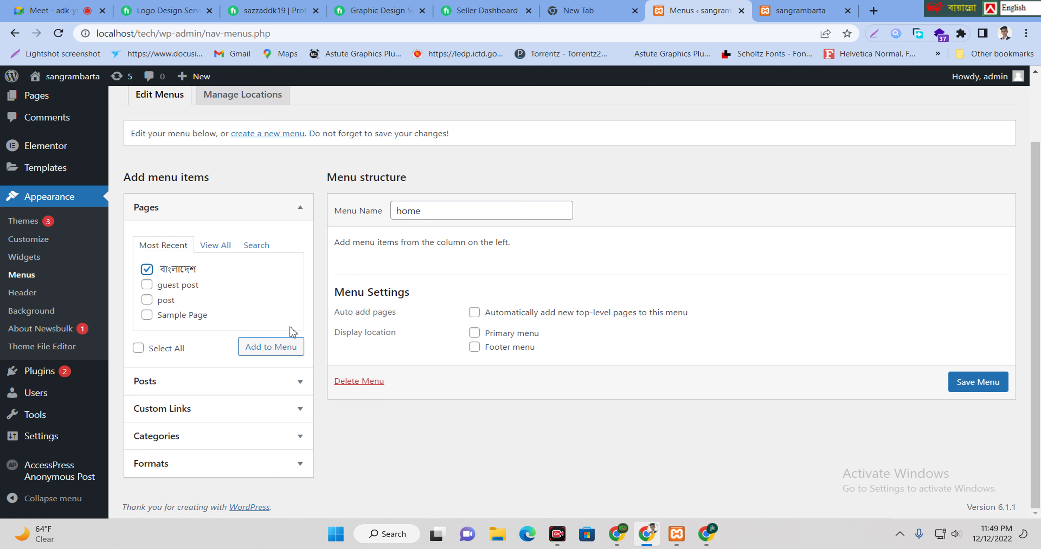
pyautogui.click(271, 348)
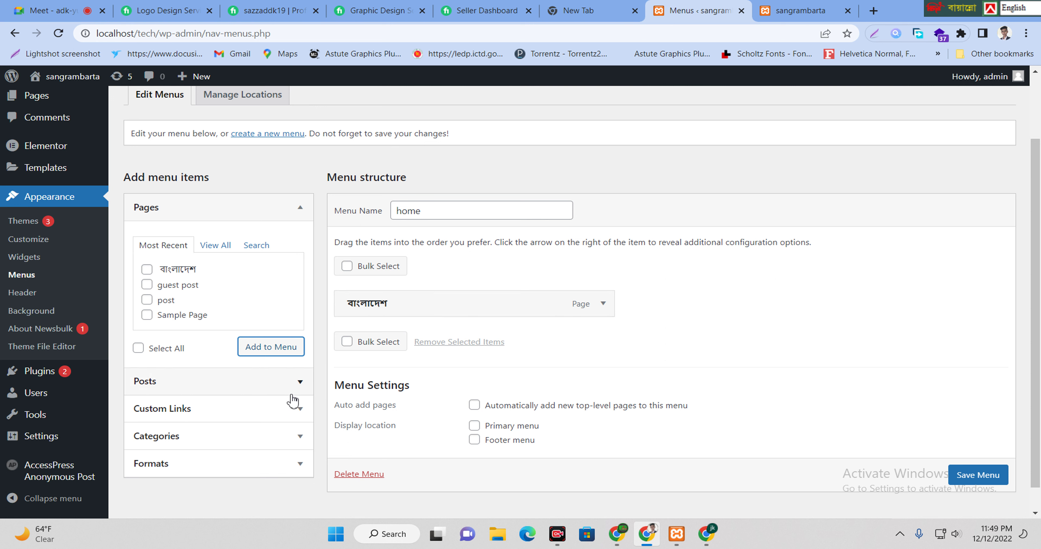
# Add the categories রাজনীতি, ফুটবল, ইসলাম, লাইফস্টাইল and স্বাস্থ্য to the home menu, leaving out Uncategorized.
pyautogui.click(274, 445)
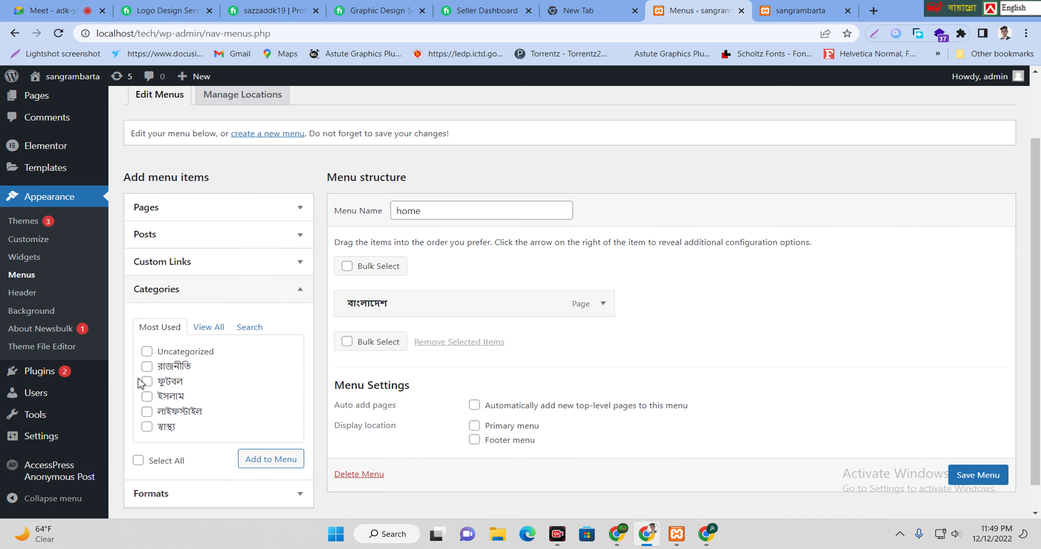
pyautogui.click(147, 381)
pyautogui.click(147, 396)
pyautogui.click(147, 412)
pyautogui.scroll(-1, 250, 420)
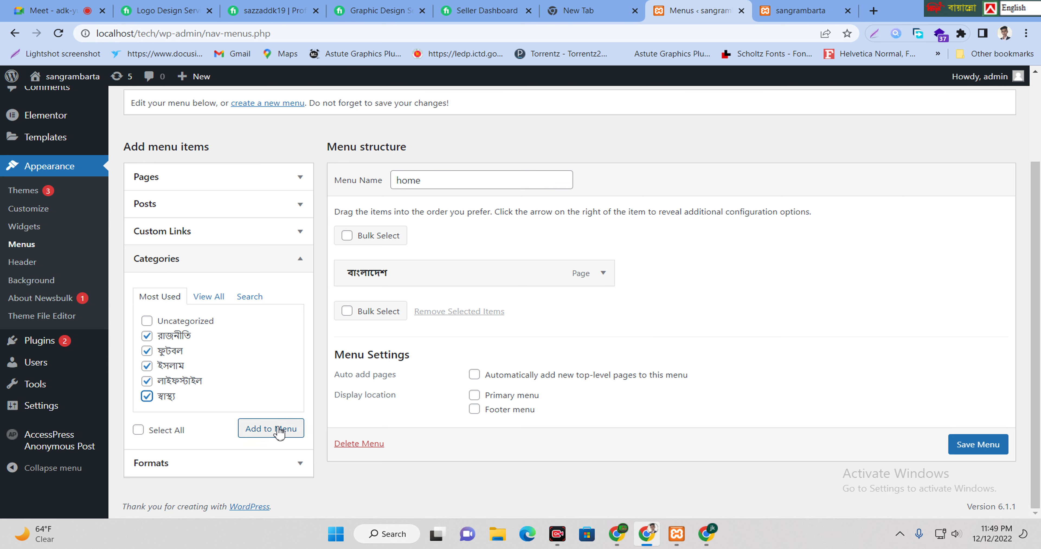
pyautogui.click(160, 433)
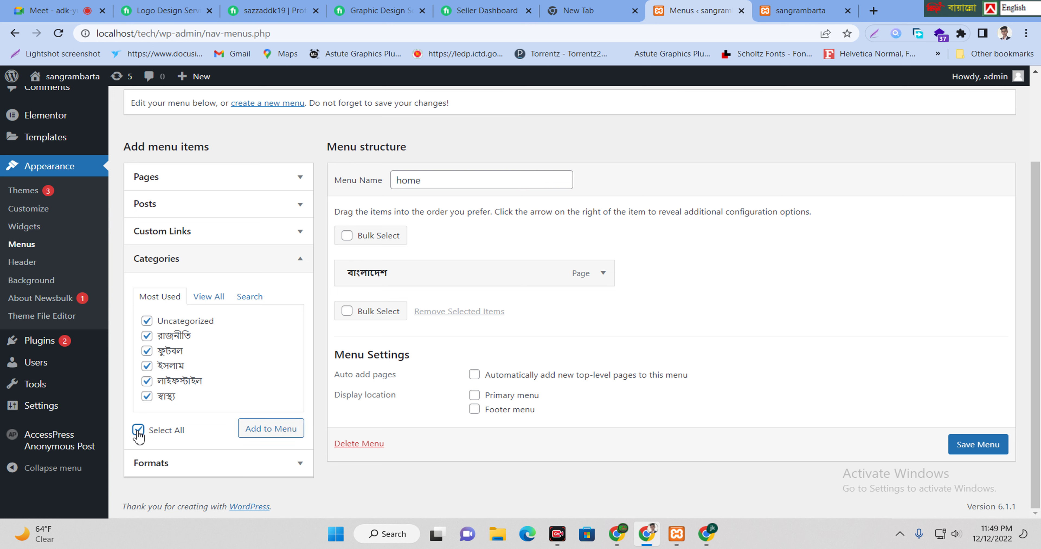
pyautogui.click(148, 322)
pyautogui.click(260, 431)
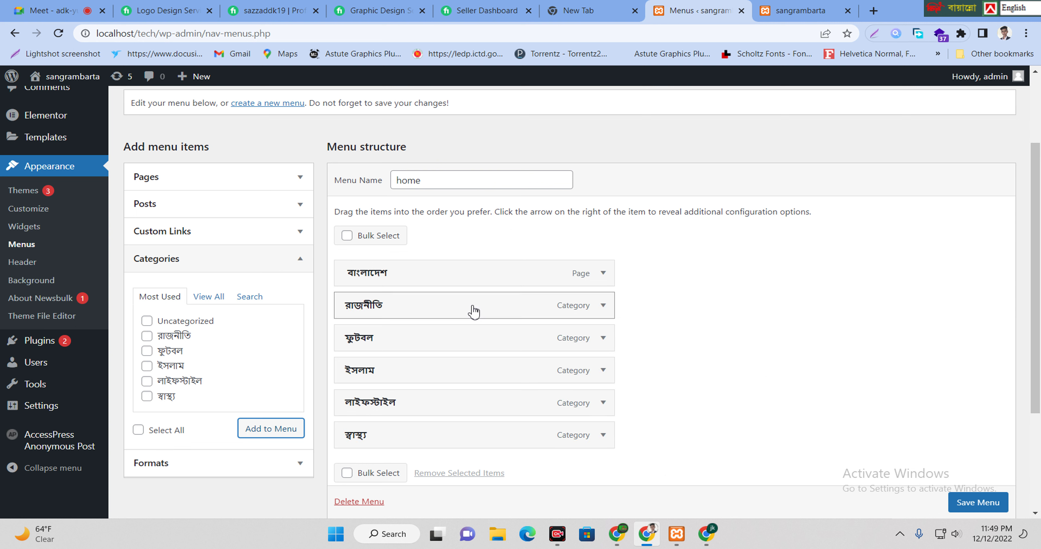
# Assign the home menu to the Primary menu display location and save the menu.
pyautogui.moveTo(462, 282)
pyautogui.mouseDown()
pyautogui.moveTo(428, 276)
pyautogui.moveTo(446, 279)
pyautogui.mouseUp()
pyautogui.scroll(-5, 465, 283)
pyautogui.click(800, 11)
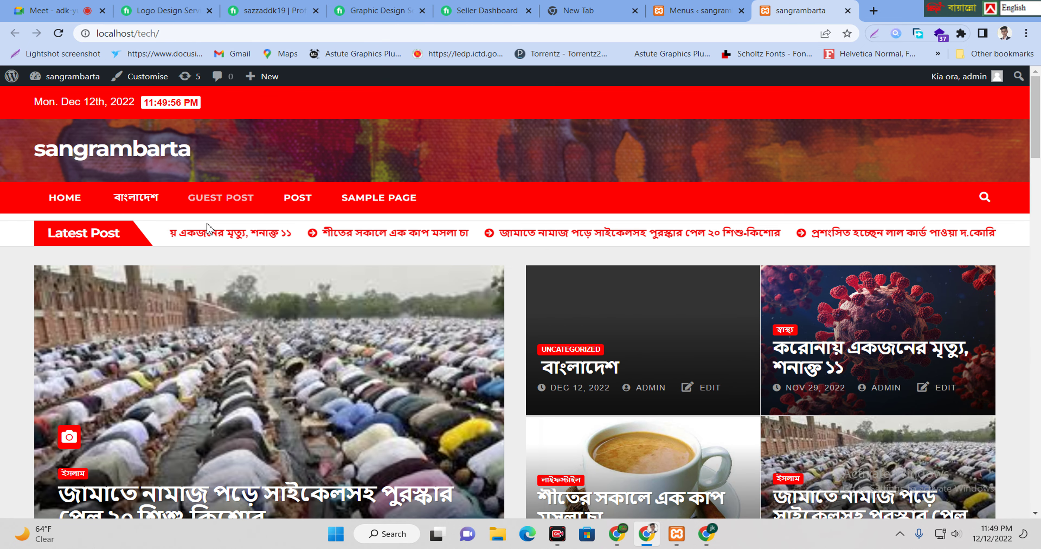
pyautogui.click(651, 7)
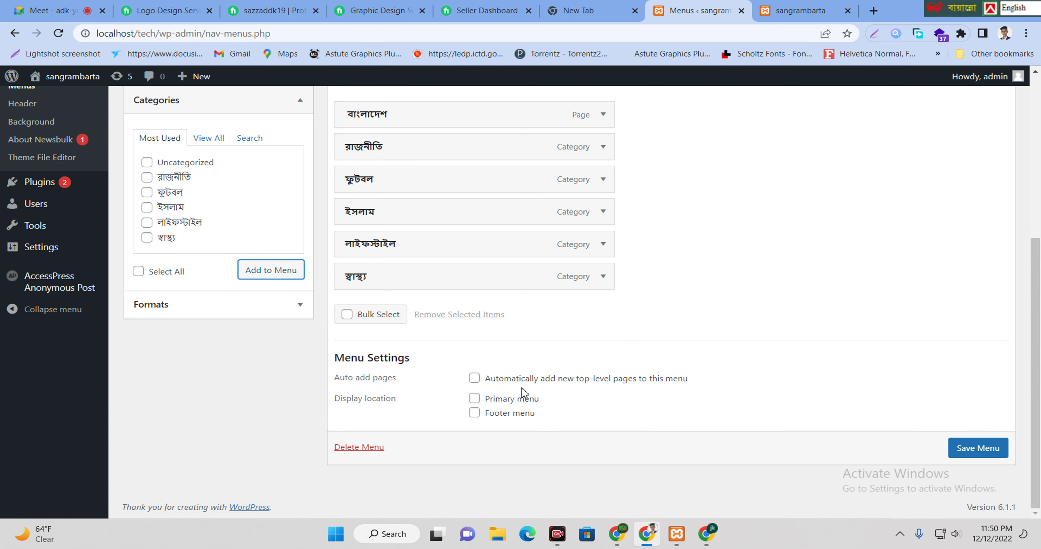
pyautogui.click(474, 400)
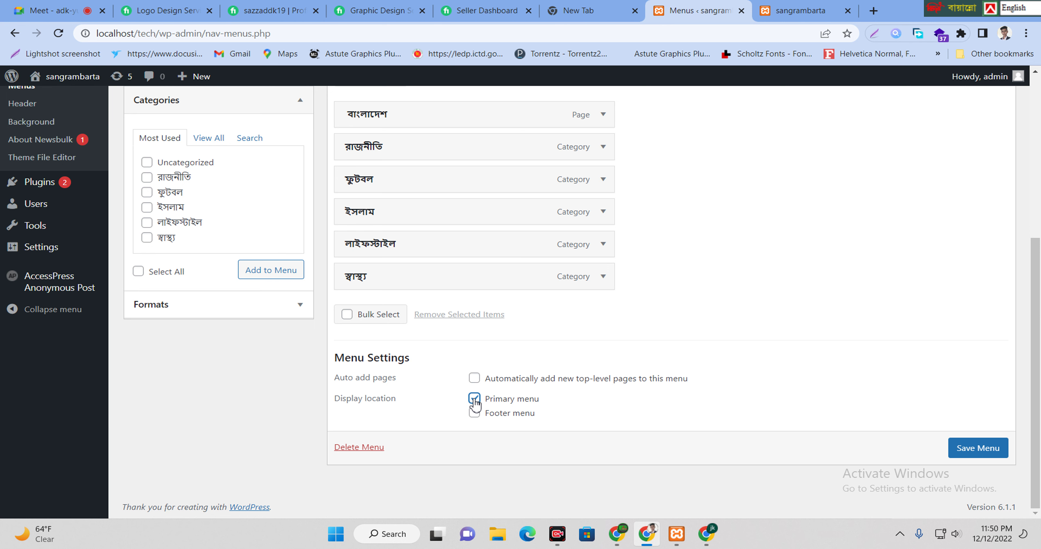
pyautogui.click(979, 449)
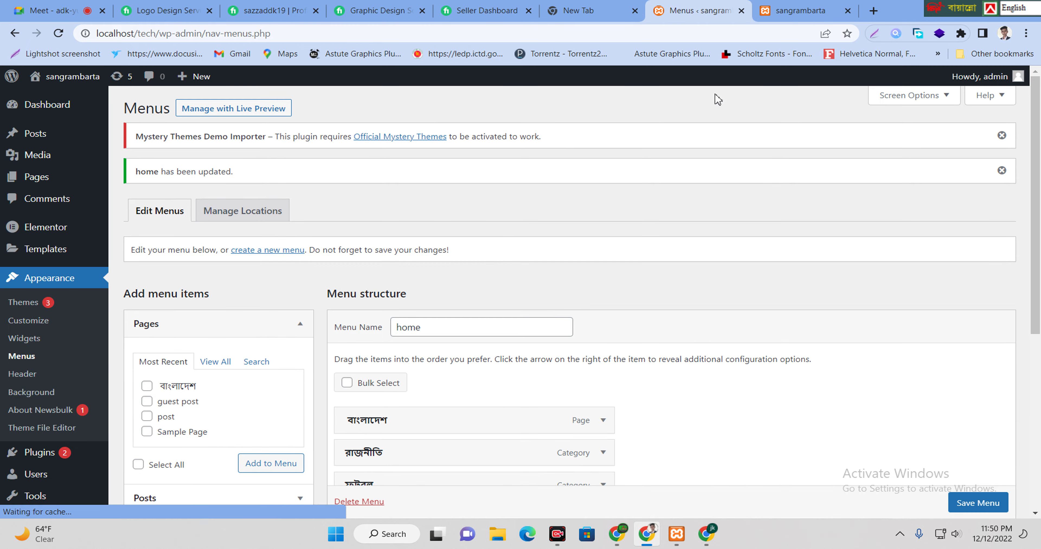
# Reload the sangrambarta front page and check its navigation bar.
pyautogui.click(787, 6)
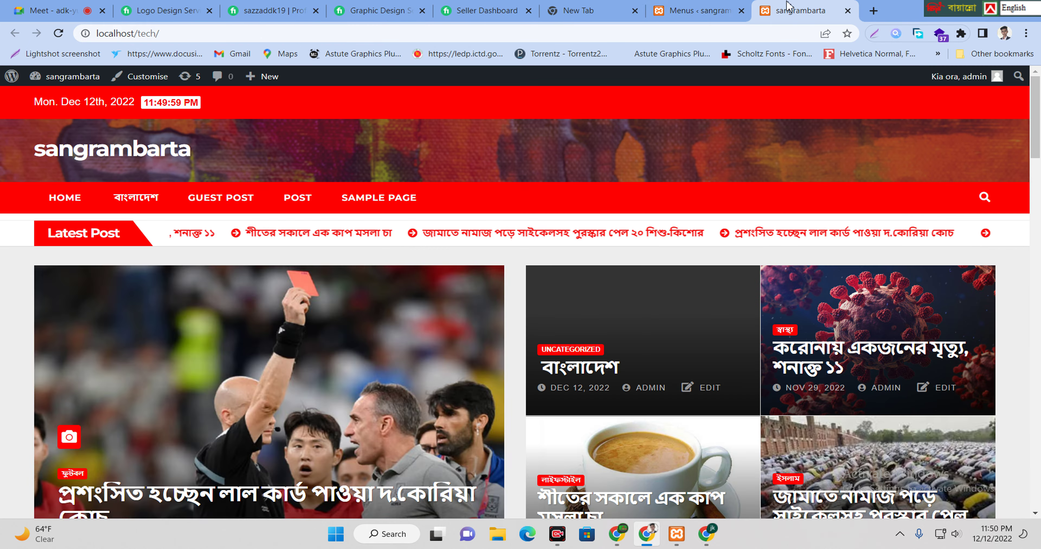
pyautogui.click(624, 31)
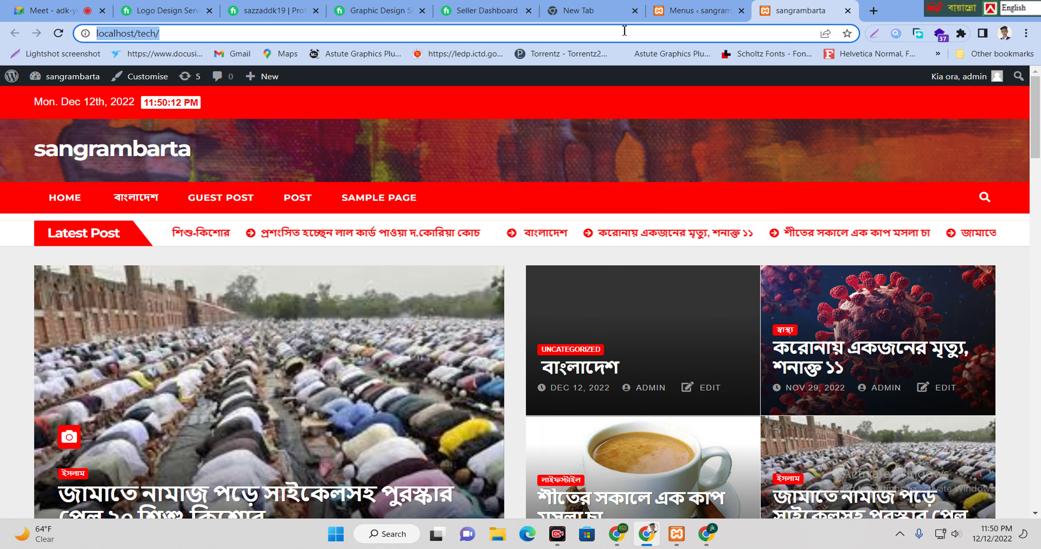
pyautogui.press('Return')
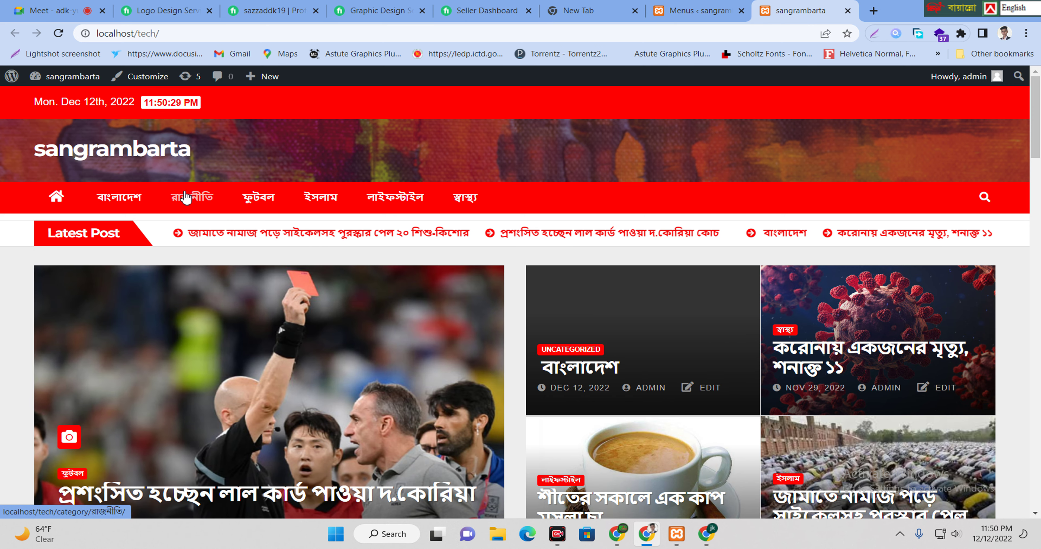
# Add the categories রাজনীতি, ফুটবল, ইসলাম and লাইফস্টাইল to the home menu a second time.
pyautogui.click(682, 5)
pyautogui.scroll(-5, 510, 216)
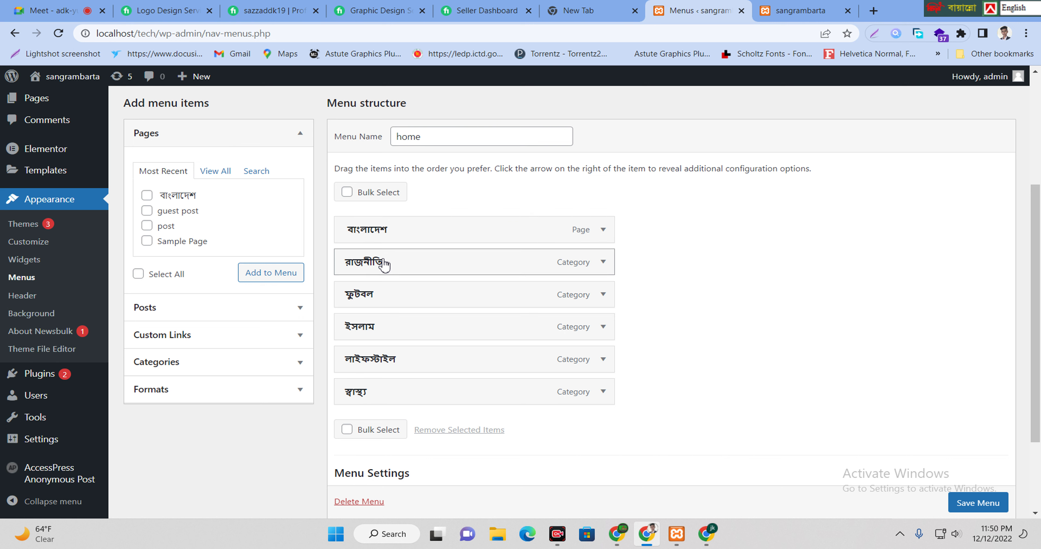
pyautogui.scroll(3, 198, 259)
pyautogui.scroll(-2, 183, 260)
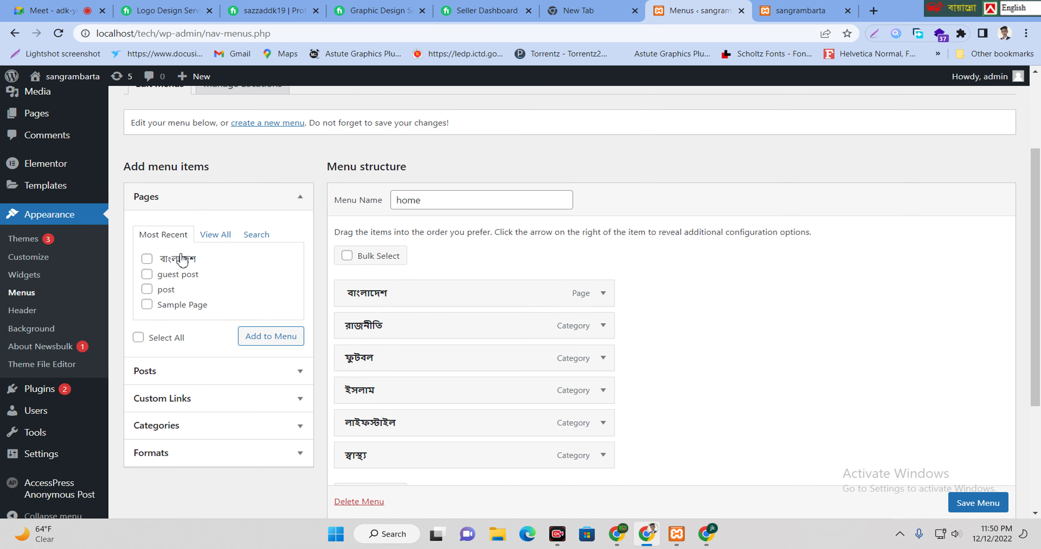
pyautogui.click(215, 235)
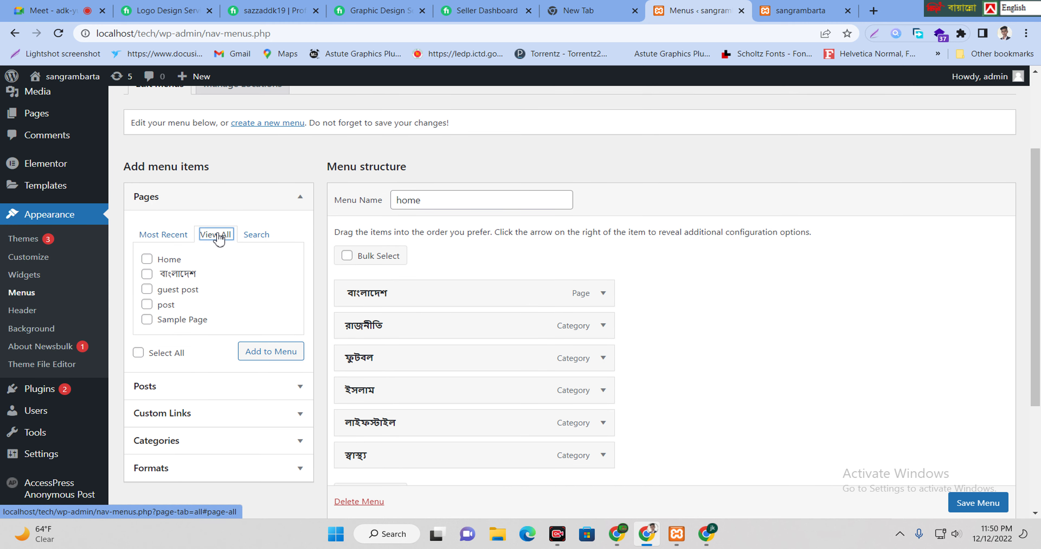
pyautogui.click(185, 446)
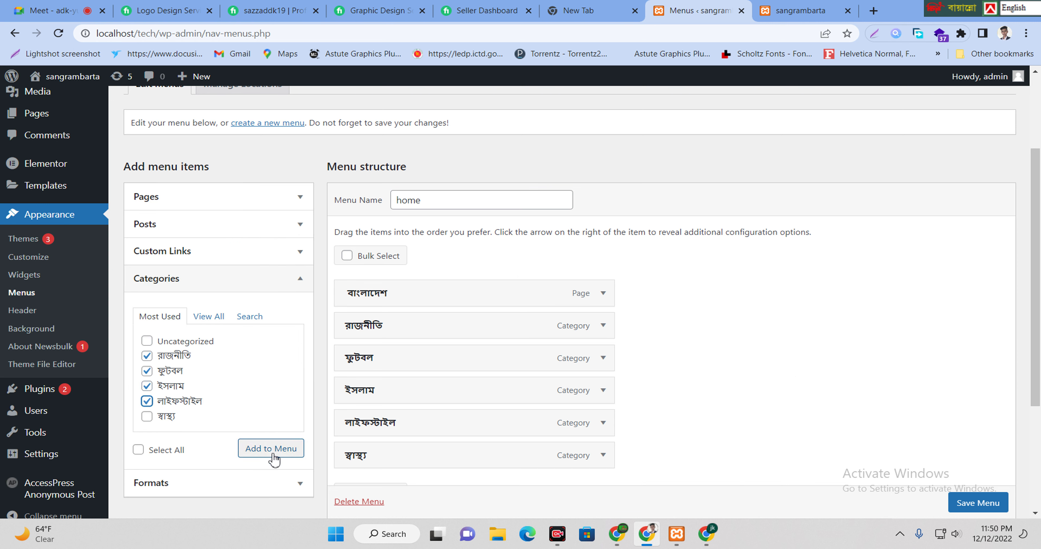
pyautogui.scroll(-4, 516, 332)
pyautogui.scroll(2, 505, 304)
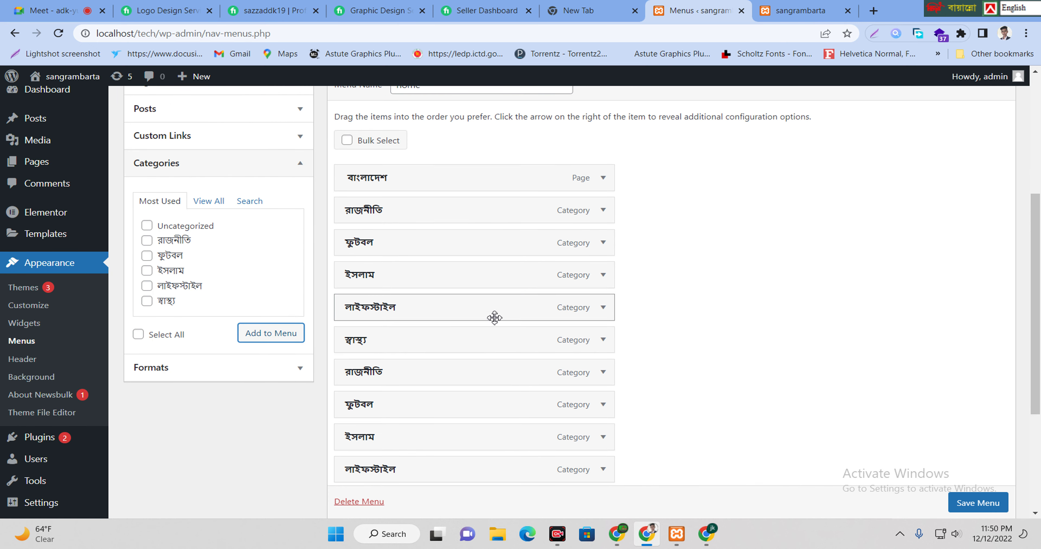
# Nest the second রাজনীতি, ফুটবল, ইসলাম and লাইফস্টাইল entries as sub items of স্বাস্থ্য and save the menu.
pyautogui.moveTo(474, 349); pyautogui.dragTo(431, 401)
pyautogui.moveTo(407, 437); pyautogui.dragTo(423, 441)
pyautogui.moveTo(413, 473); pyautogui.dragTo(441, 475)
pyautogui.scroll(-3, 518, 369)
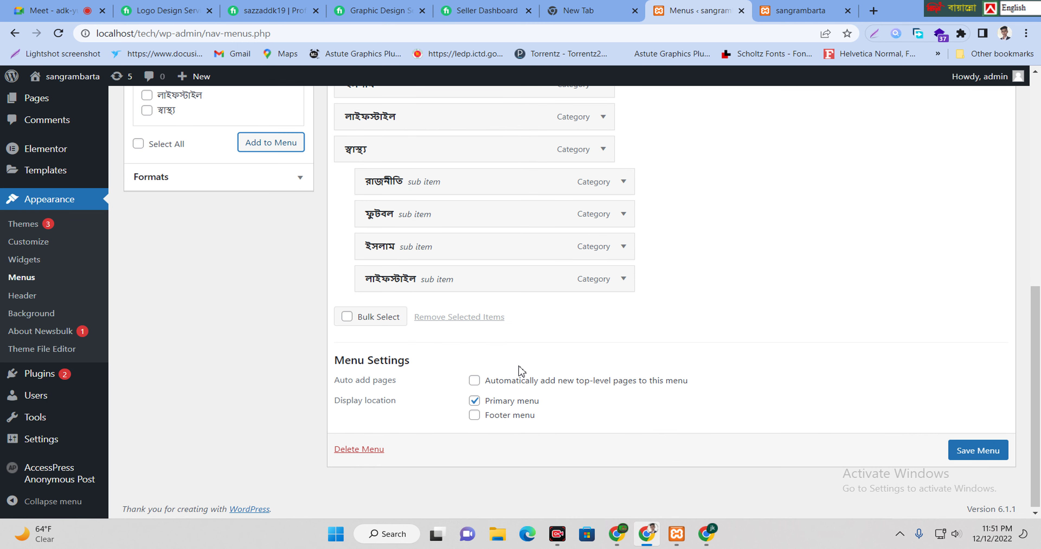
pyautogui.scroll(2, 521, 353)
pyautogui.scroll(-2, 435, 157)
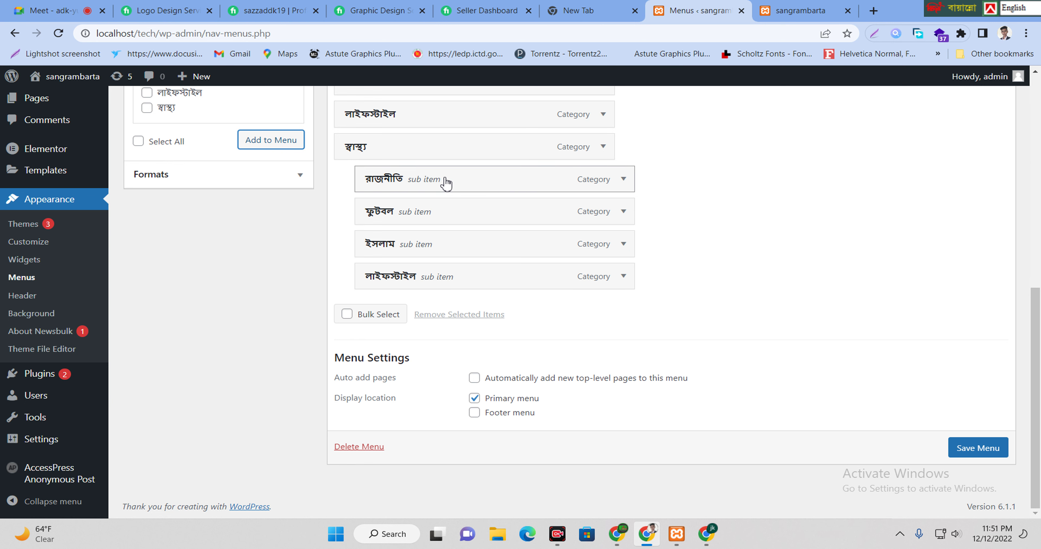
pyautogui.moveTo(446, 183); pyautogui.dragTo(410, 195)
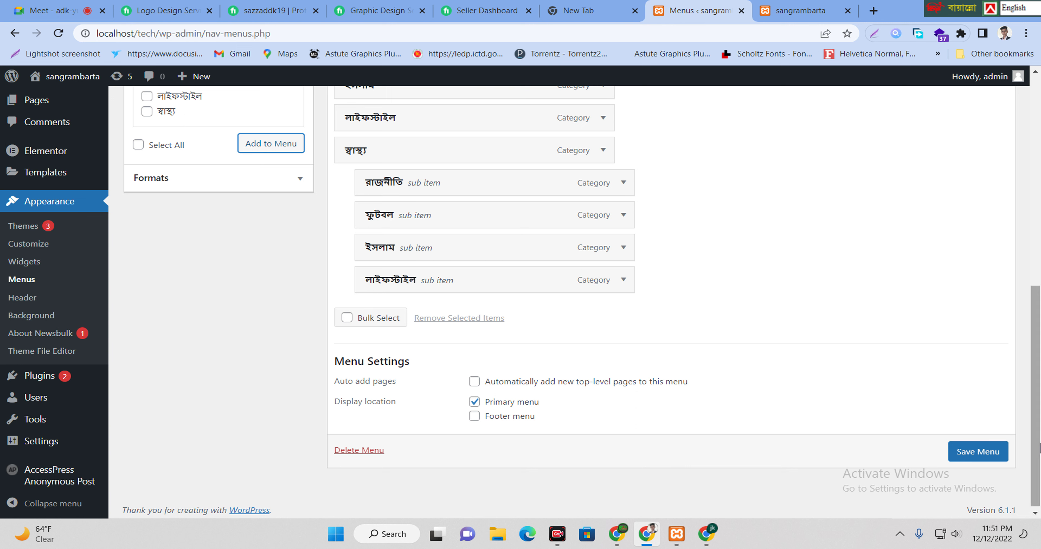
pyautogui.click(981, 454)
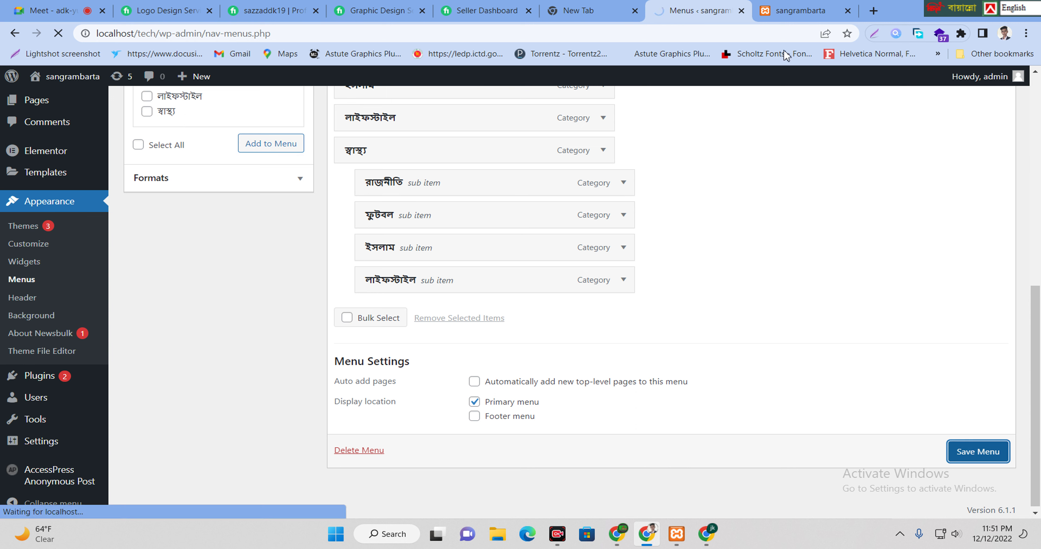
# Reload the site's front page and examine the dropdown under স্বাস্থ্য in the navigation bar.
pyautogui.click(792, 11)
pyautogui.click(687, 35)
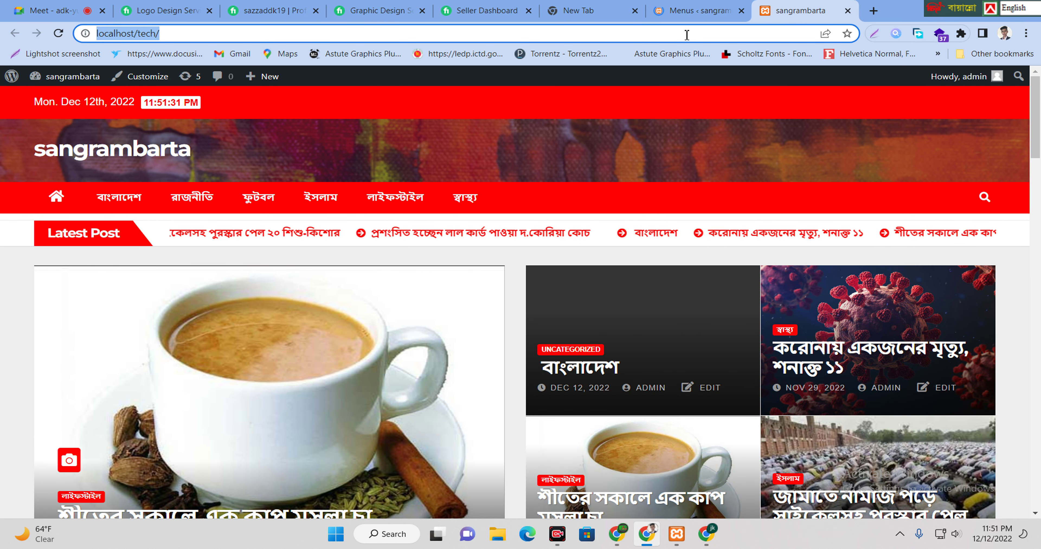
pyautogui.press('Return')
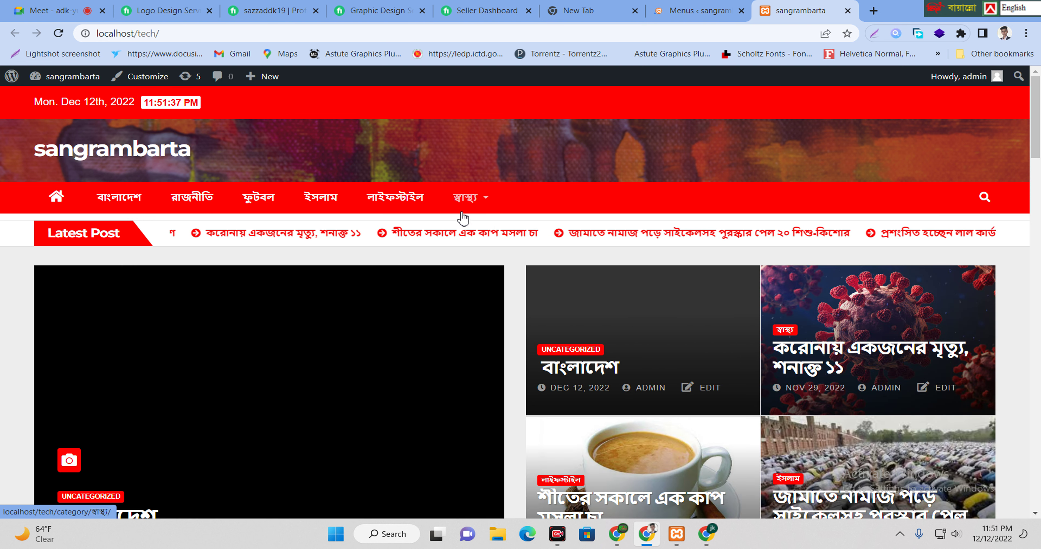
pyautogui.moveTo(462, 218)
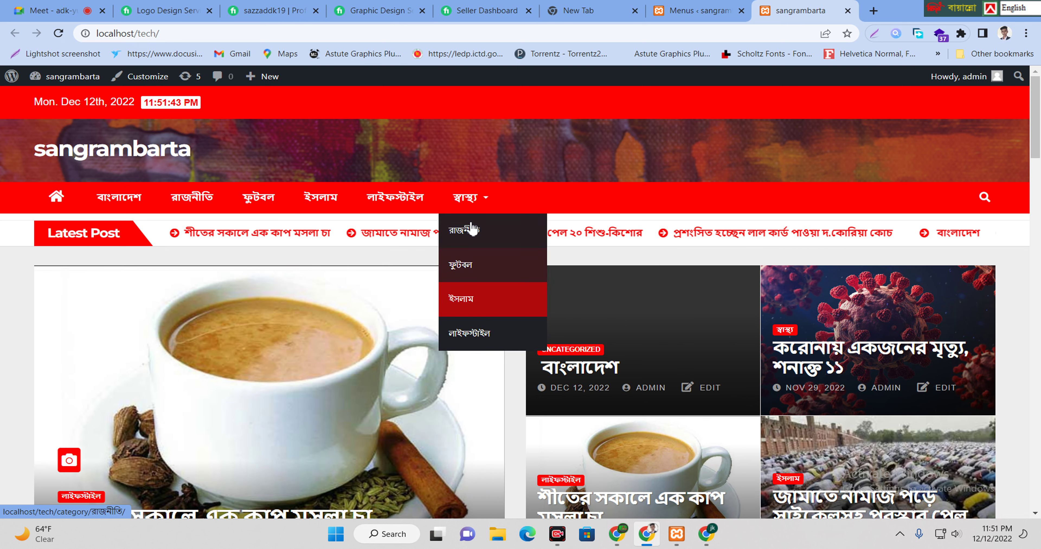
# Nest the last sub item লাইফস্টাইল one level deeper, under the sub item ইসলাম, and save the home menu.
pyautogui.click(656, 7)
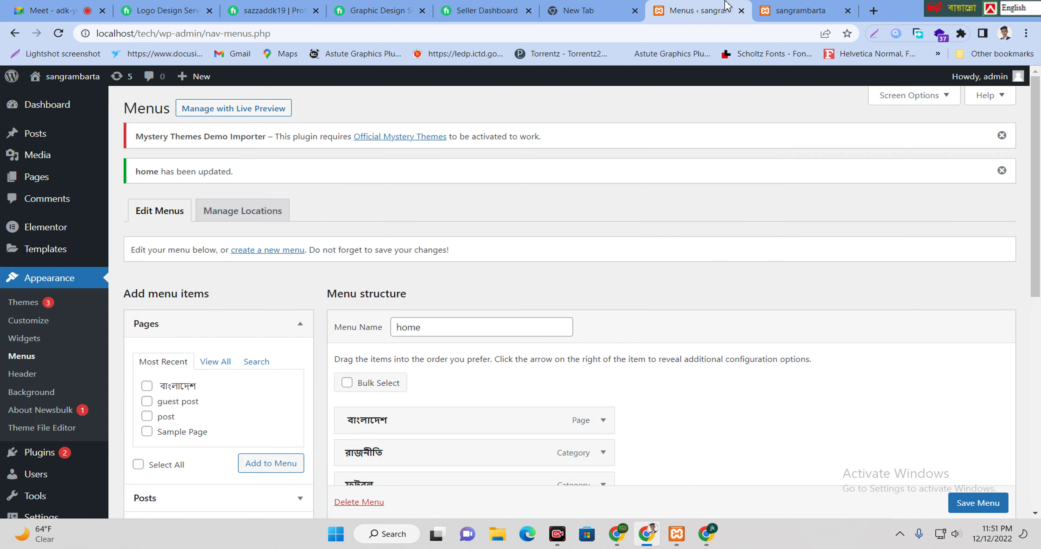
pyautogui.scroll(-8, 495, 288)
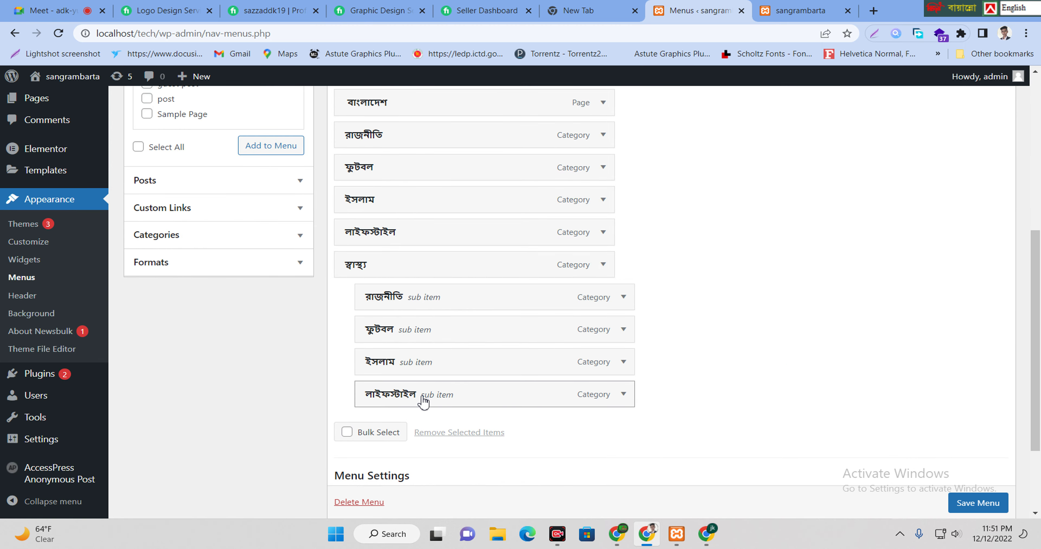
pyautogui.moveTo(425, 395); pyautogui.dragTo(454, 400)
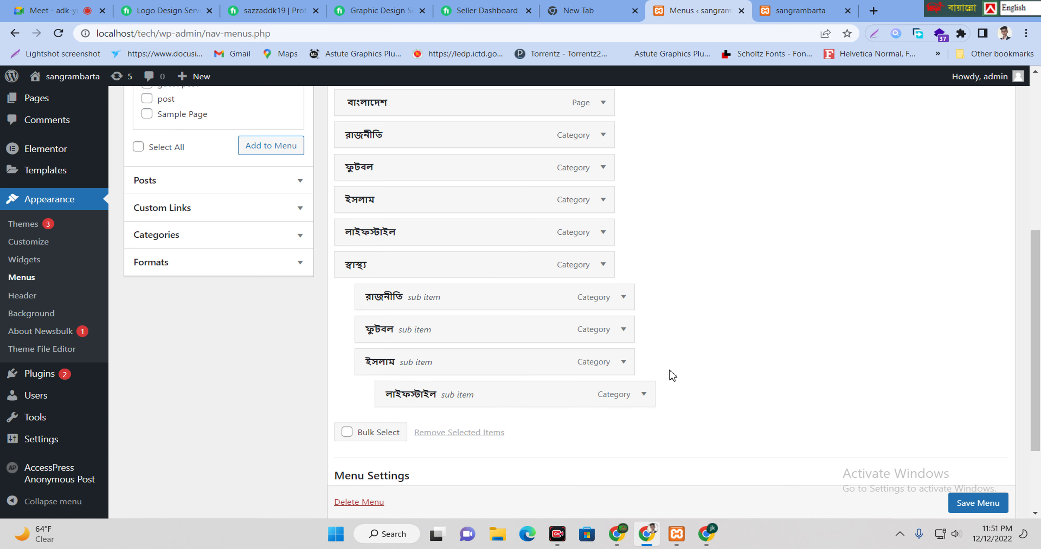
pyautogui.scroll(-3, 521, 304)
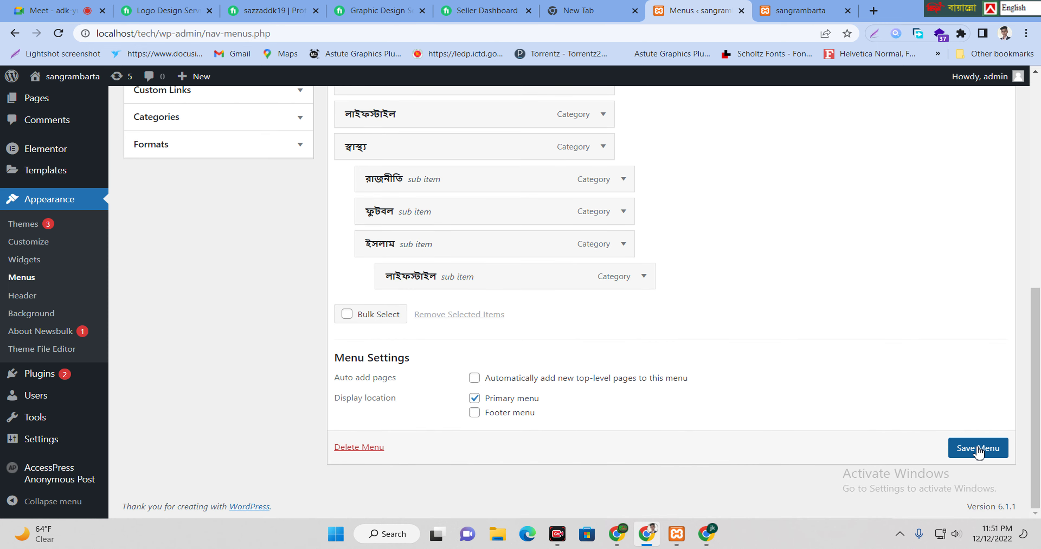
# Inspect the স্বাস্থ্য dropdown on the site's front page and reload the page through the site title.
pyautogui.click(800, 11)
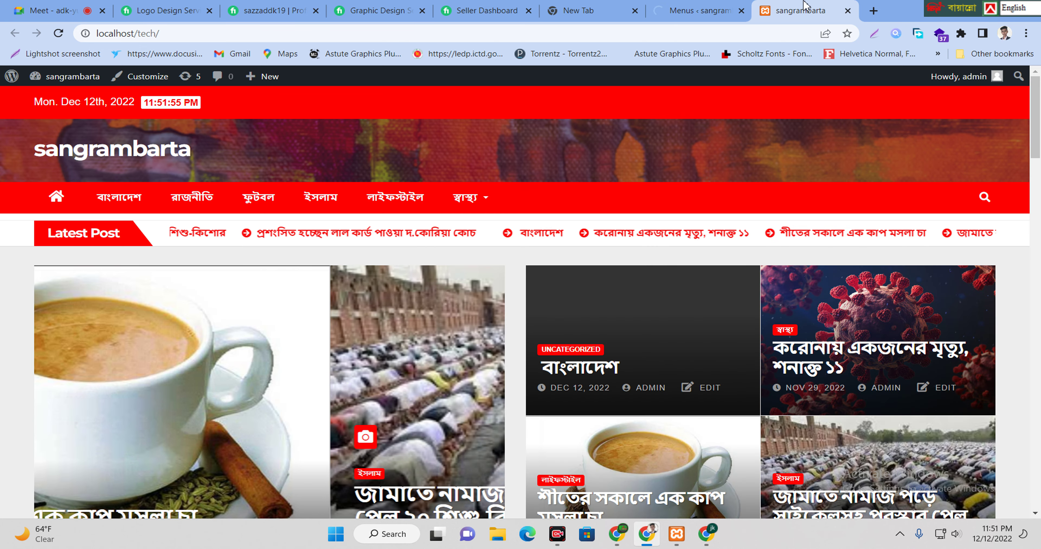
pyautogui.moveTo(487, 199)
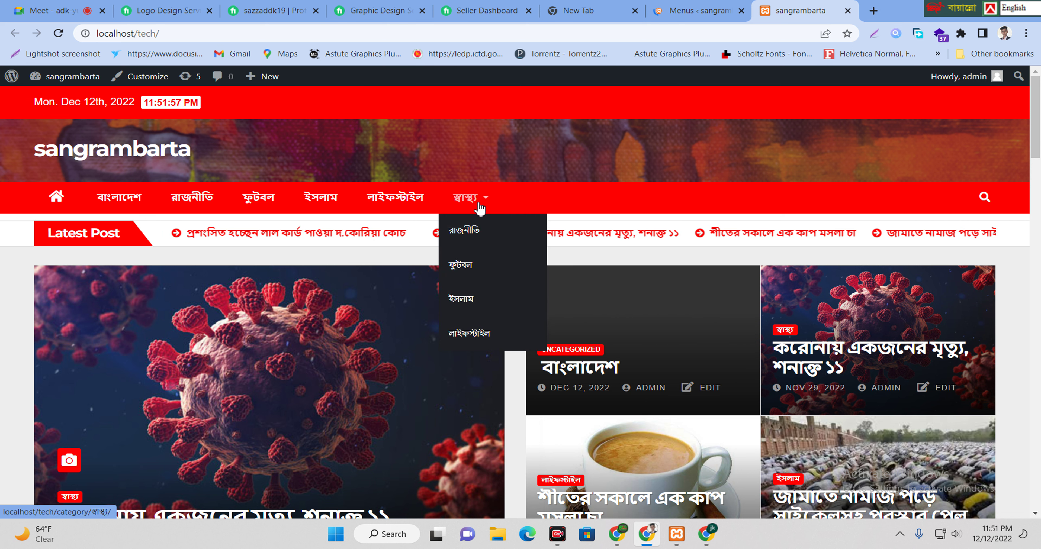
pyautogui.click(122, 157)
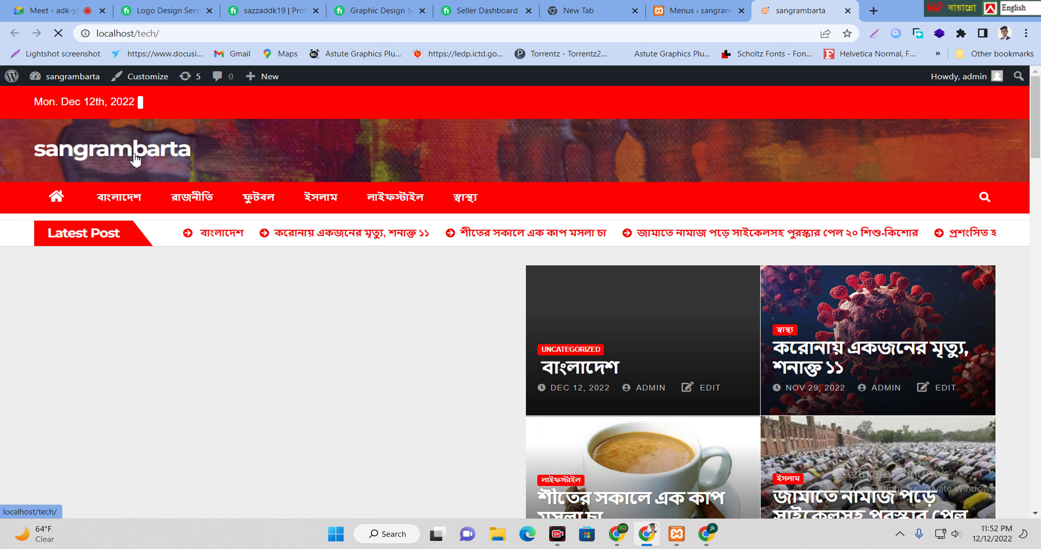
# Examine the nested sub items in the স্বাস্থ্য dropdown on the reloaded front page.
pyautogui.moveTo(487, 199)
pyautogui.moveTo(499, 302)
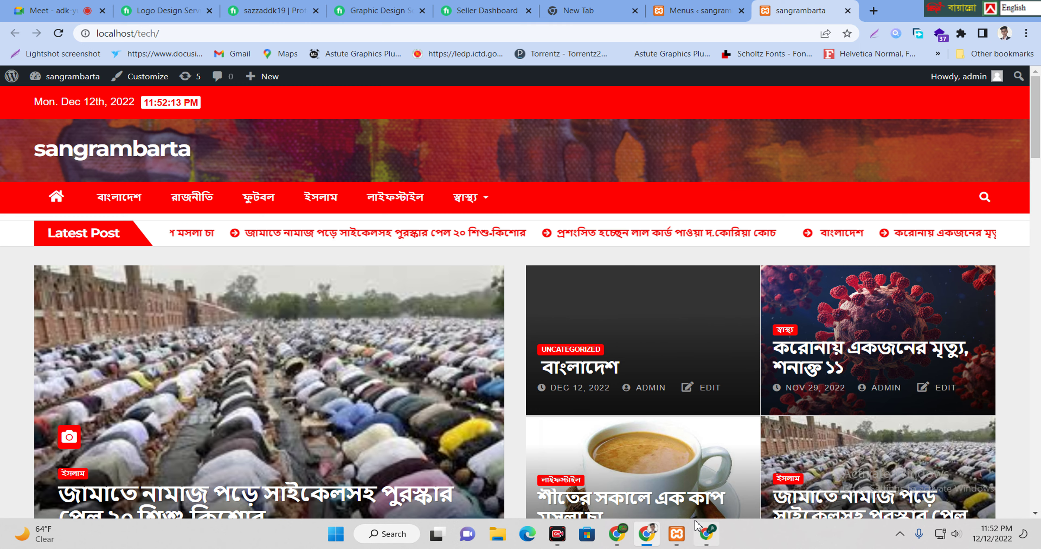
pyautogui.click(700, 530)
pyautogui.click(703, 533)
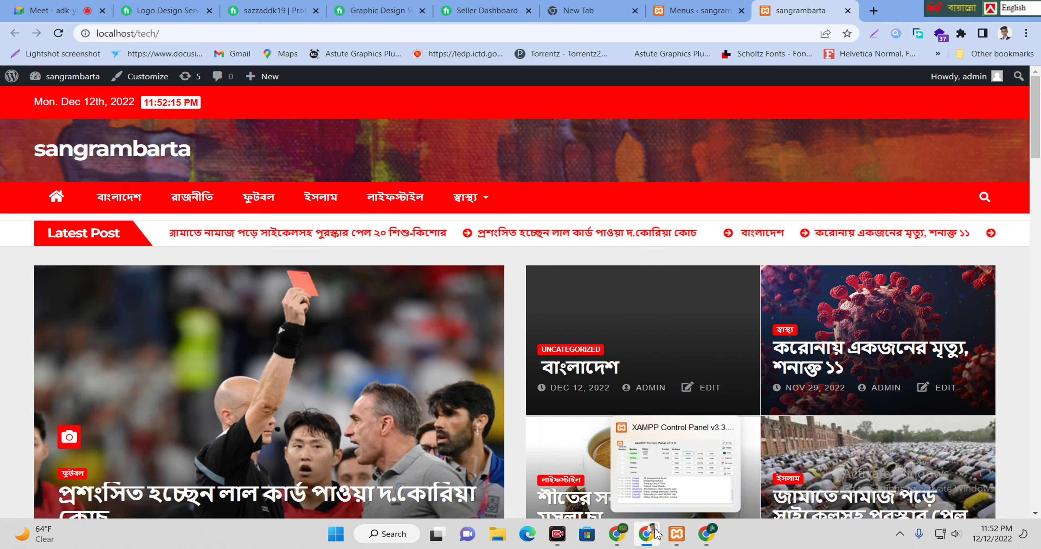
pyautogui.click(655, 534)
pyautogui.click(655, 534)
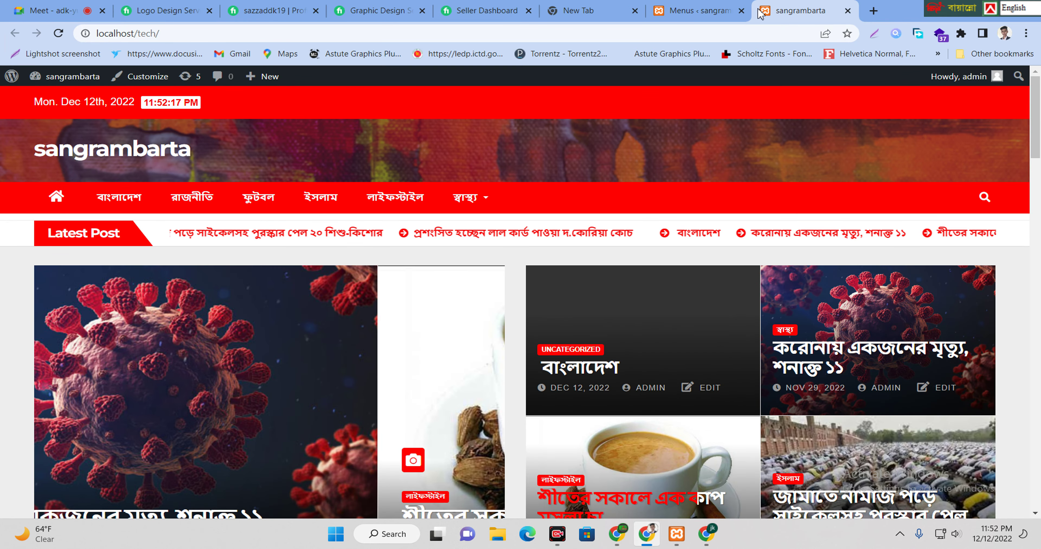
# Return to the menu editor and nest the sub item ফুটবল one level deeper, under the sub item রাজনীতি.
pyautogui.click(739, 8)
pyautogui.scroll(-10, 527, 236)
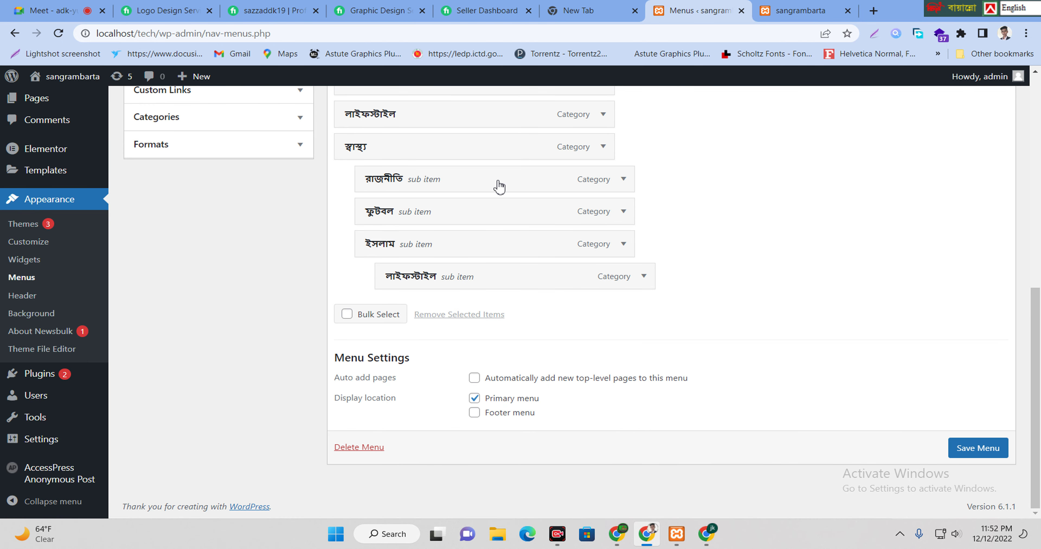
pyautogui.moveTo(498, 186); pyautogui.dragTo(488, 204)
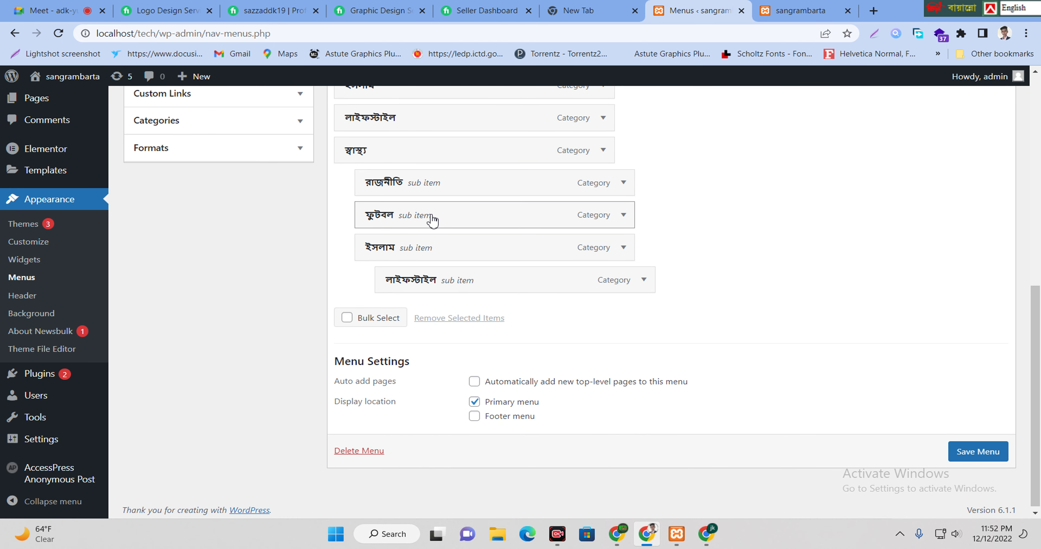
pyautogui.moveTo(432, 220); pyautogui.dragTo(414, 220)
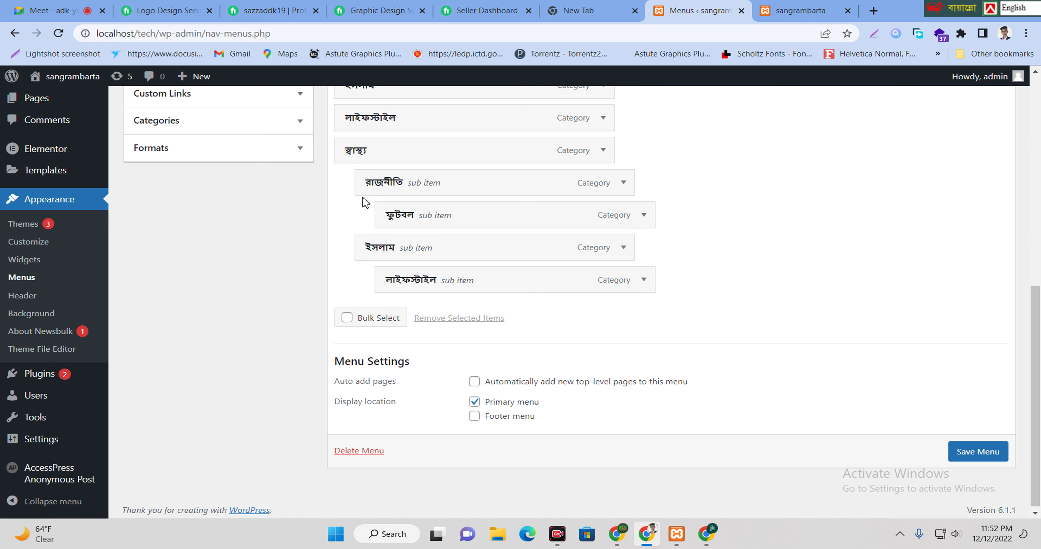
# Move the sub items রাজনীতি, ফুটবল, ইসলাম and লাইফস্টাইল out to the top level and save the home menu.
pyautogui.moveTo(363, 184); pyautogui.dragTo(328, 197)
pyautogui.moveTo(374, 252); pyautogui.dragTo(352, 279)
pyautogui.moveTo(390, 222); pyautogui.dragTo(350, 225)
pyautogui.moveTo(420, 184); pyautogui.dragTo(402, 181)
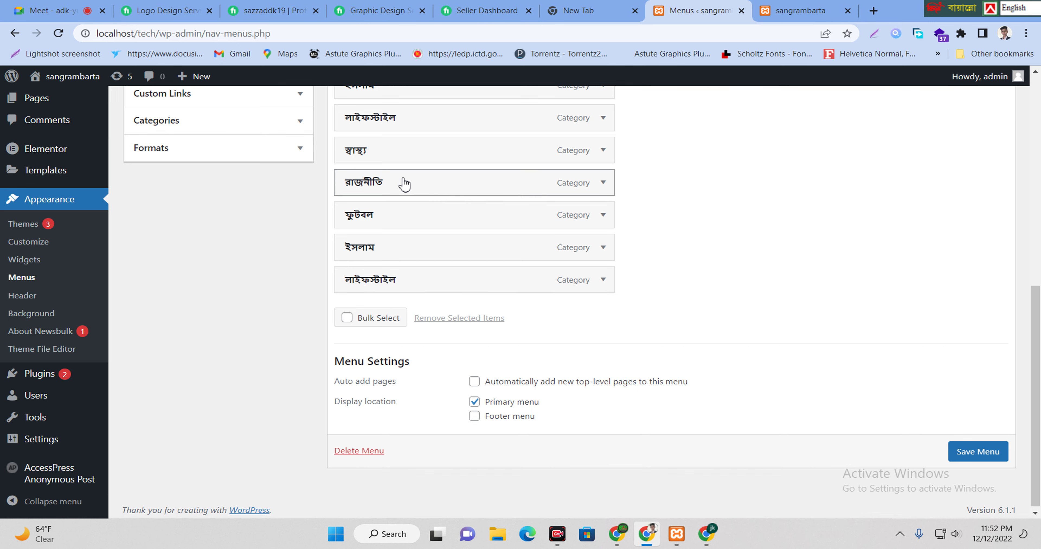
pyautogui.scroll(4, 504, 204)
pyautogui.scroll(-4, 535, 202)
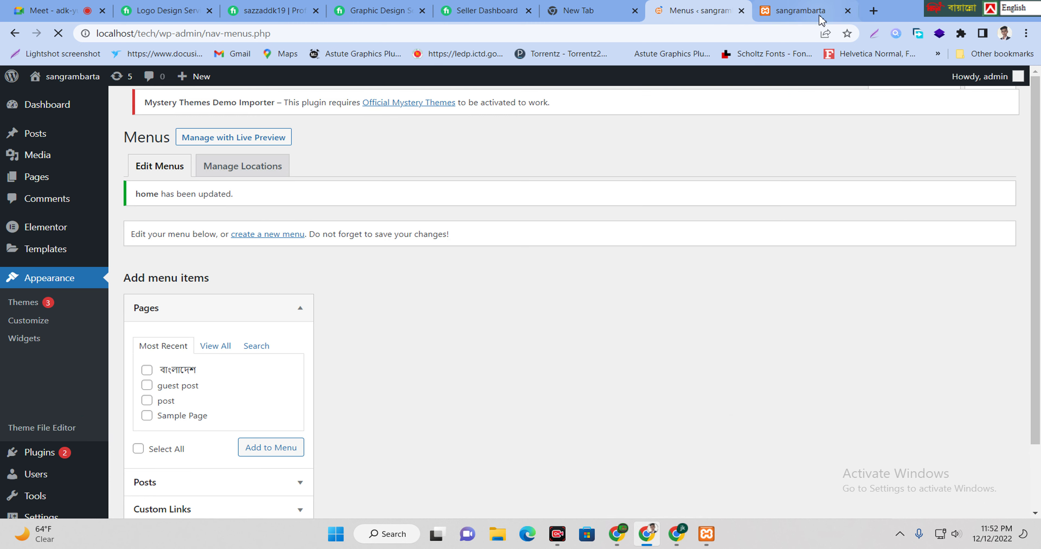
# Open the ইসলাম category page from the site's navigation bar and examine the flattened menu.
pyautogui.click(802, 9)
pyautogui.click(313, 190)
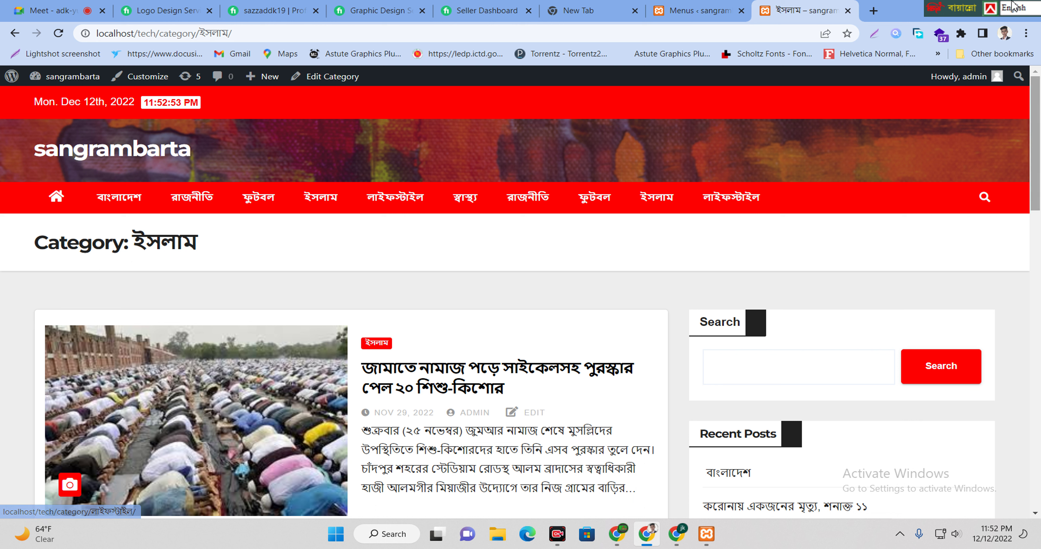
# Add the pages guest post and Sample Page to the home menu.
pyautogui.click(697, 11)
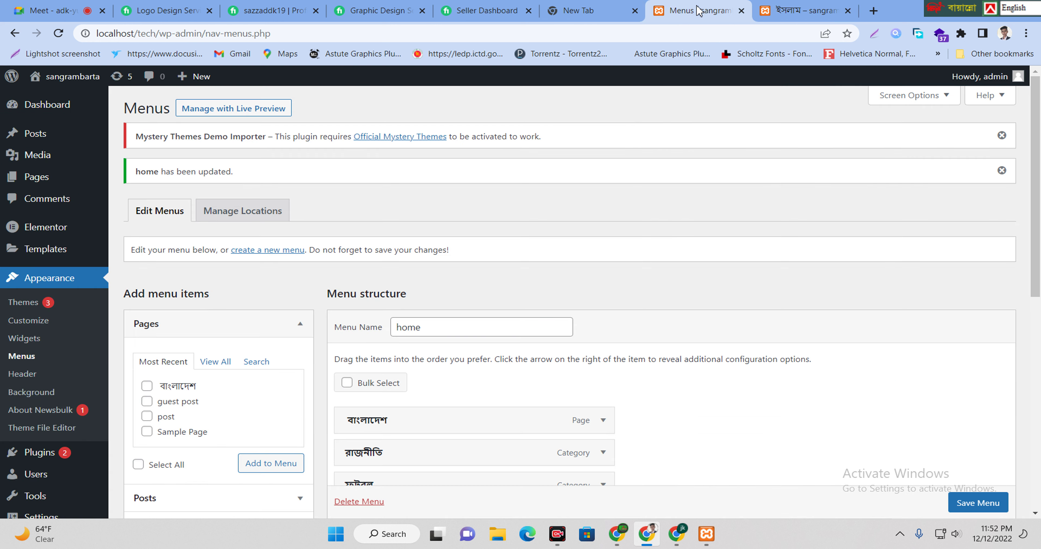
pyautogui.scroll(-5, 374, 317)
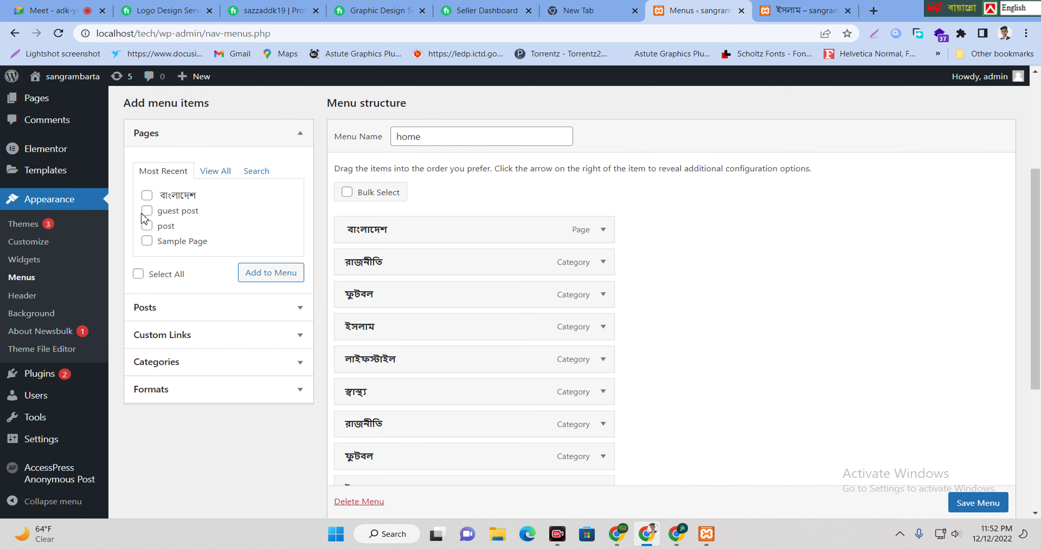
pyautogui.click(149, 250)
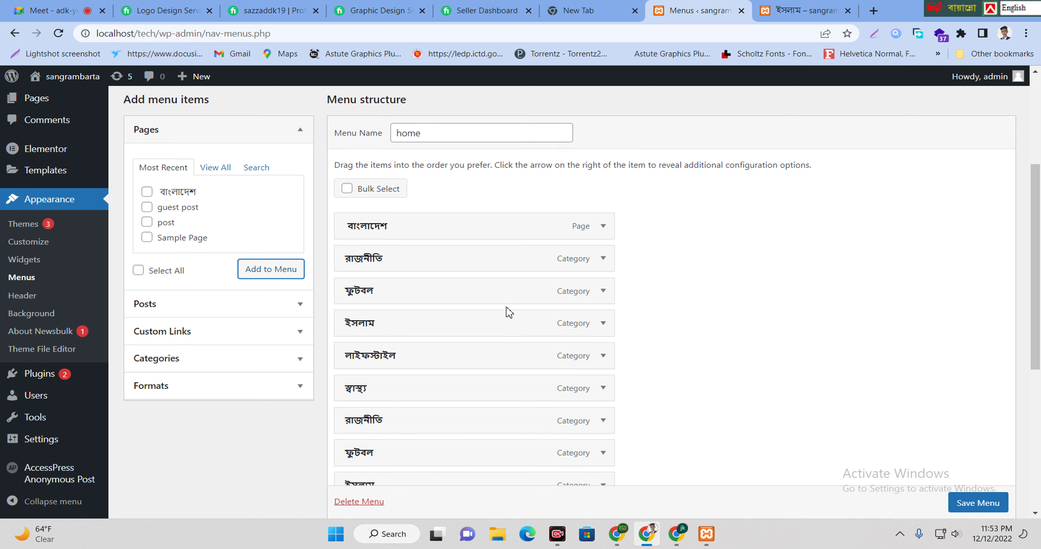
pyautogui.scroll(-6, 507, 310)
pyautogui.scroll(4, 492, 406)
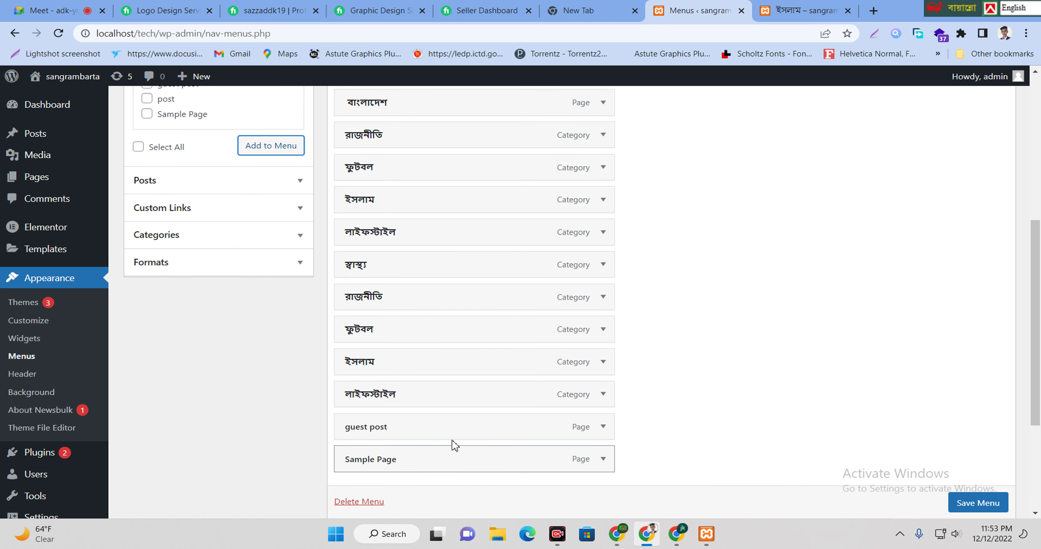
# Move the guest post and Sample Page entries up the menu structure, directly after বাংলাদেশ.
pyautogui.moveTo(467, 426); pyautogui.dragTo(460, 394)
pyautogui.scroll(-10, 484, 385)
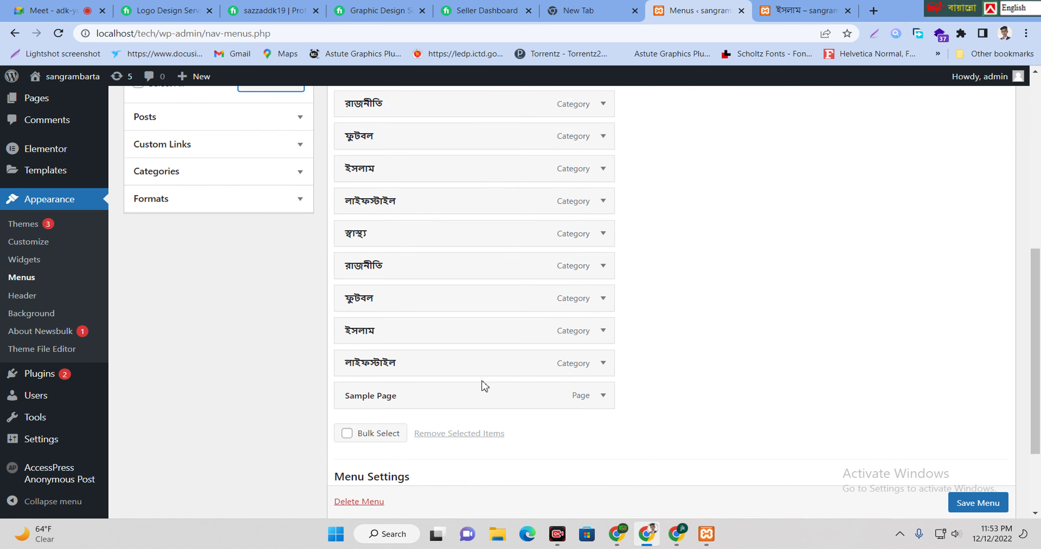
pyautogui.moveTo(435, 279); pyautogui.dragTo(467, 317)
pyautogui.scroll(-8, 532, 323)
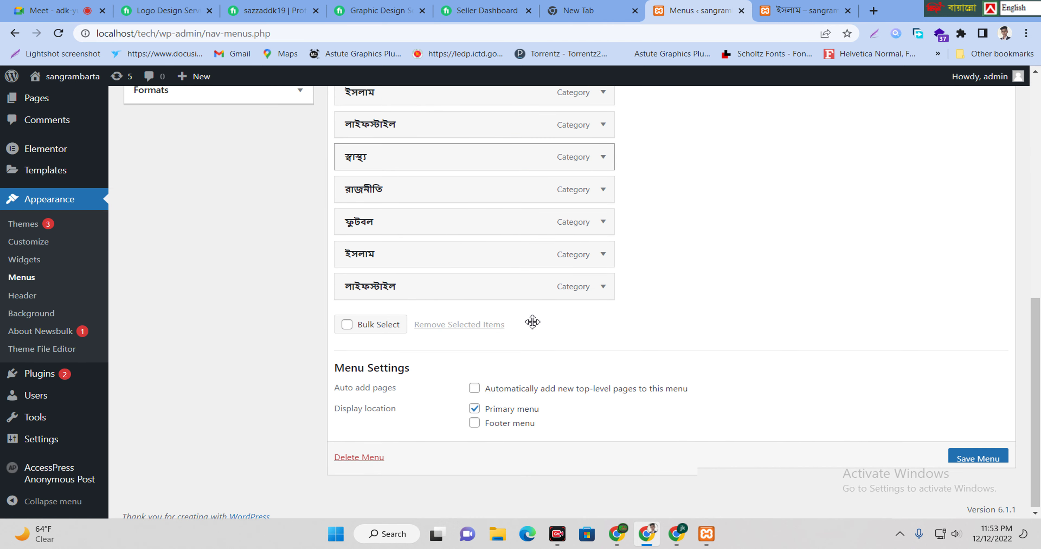
# Nest the last ফুটবল, ইসলাম and লাইফস্টাইল entries as sub items of the second রাজনীতি and save the menu.
pyautogui.moveTo(413, 288); pyautogui.dragTo(444, 282)
pyautogui.moveTo(393, 258); pyautogui.dragTo(437, 251)
pyautogui.moveTo(439, 279); pyautogui.dragTo(446, 278)
pyautogui.click(984, 452)
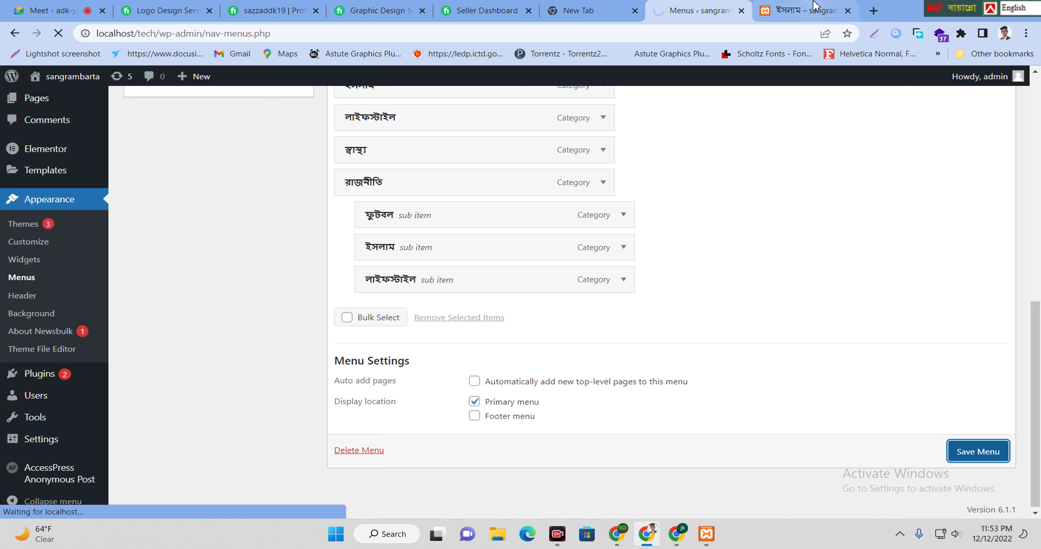
# Reload the site's front page and examine the dropdown under the second রাজনীতি in the navigation bar.
pyautogui.click(814, 9)
pyautogui.click(136, 154)
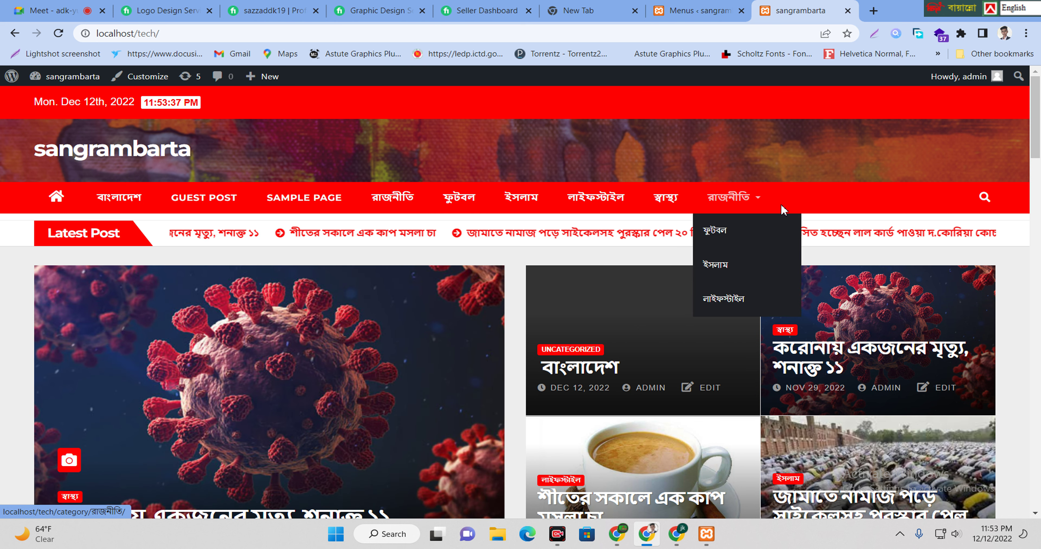
pyautogui.moveTo(747, 235)
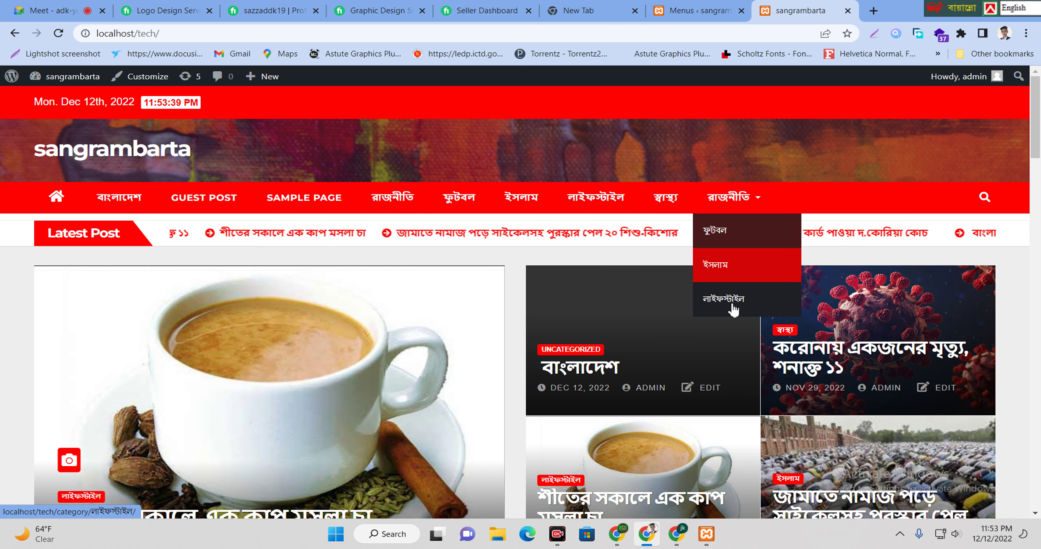
# Open the custom link form in the menu editor and copy the address of Fiverr's Graphics & Design category page.
pyautogui.click(696, 11)
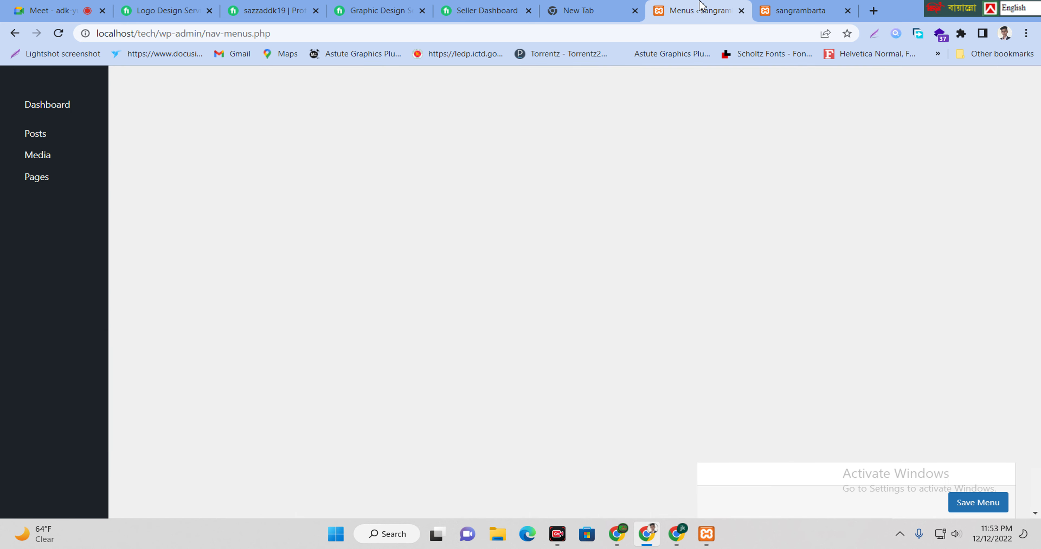
pyautogui.scroll(-2, 509, 315)
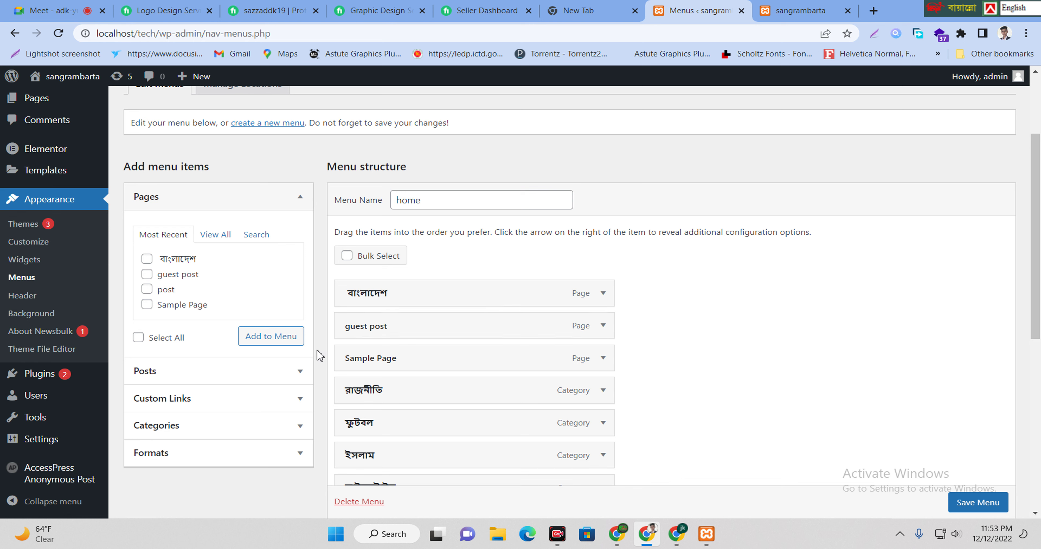
pyautogui.click(255, 400)
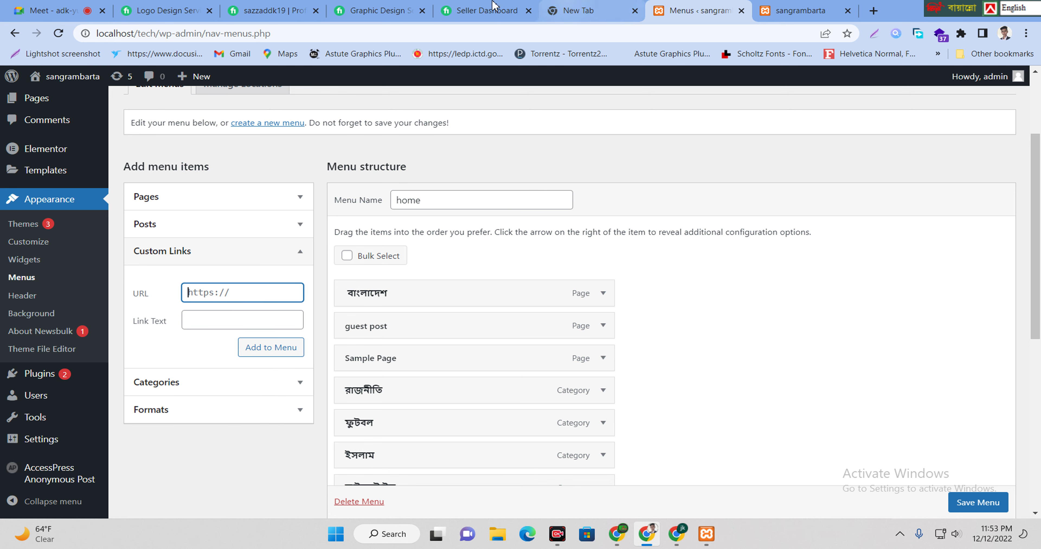
pyautogui.click(388, 10)
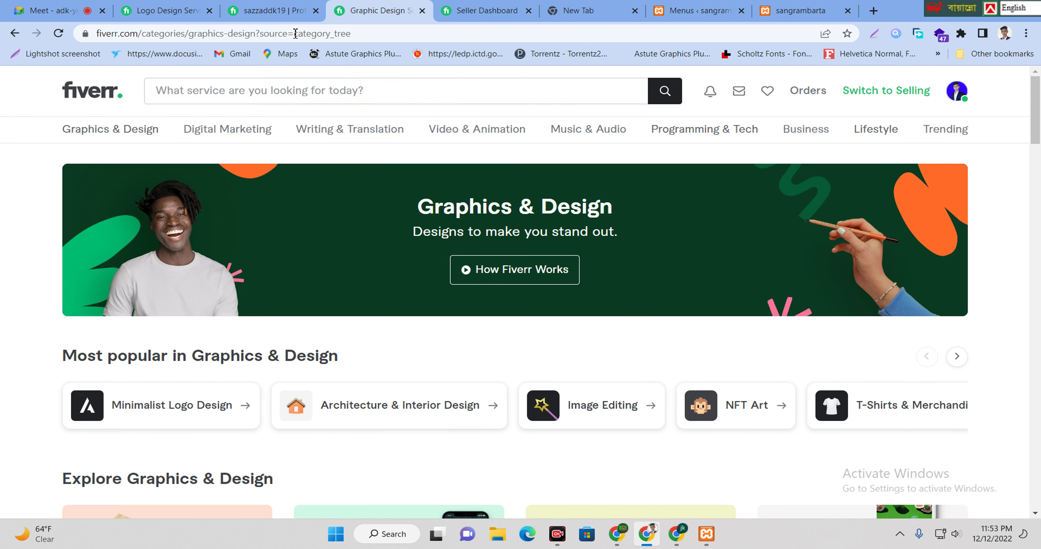
pyautogui.click(345, 33)
pyautogui.rightClick(157, 35)
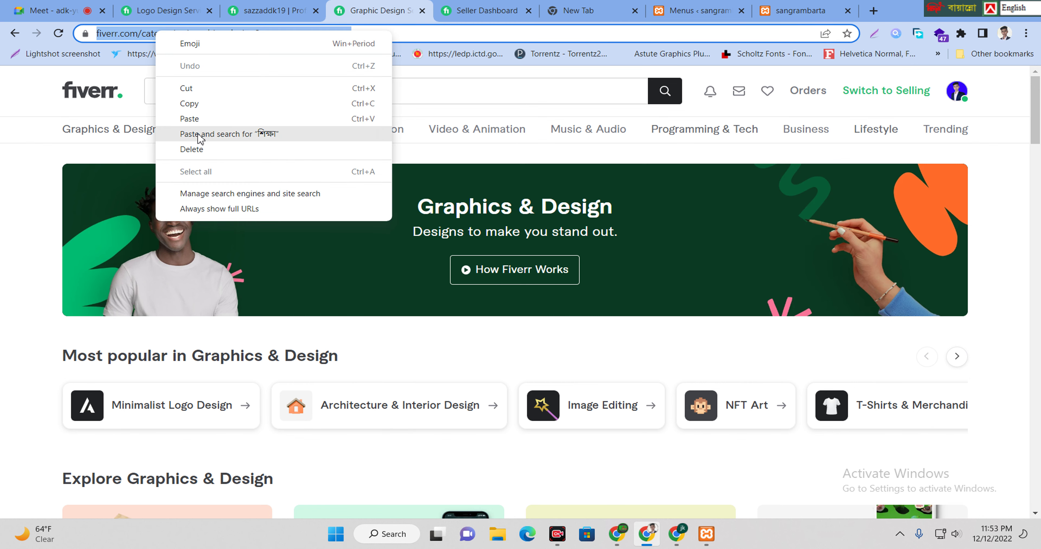
pyautogui.click(196, 106)
# Add a custom link with the copied Fiverr address and no link text to the home menu, and save the menu.
pyautogui.click(775, 4)
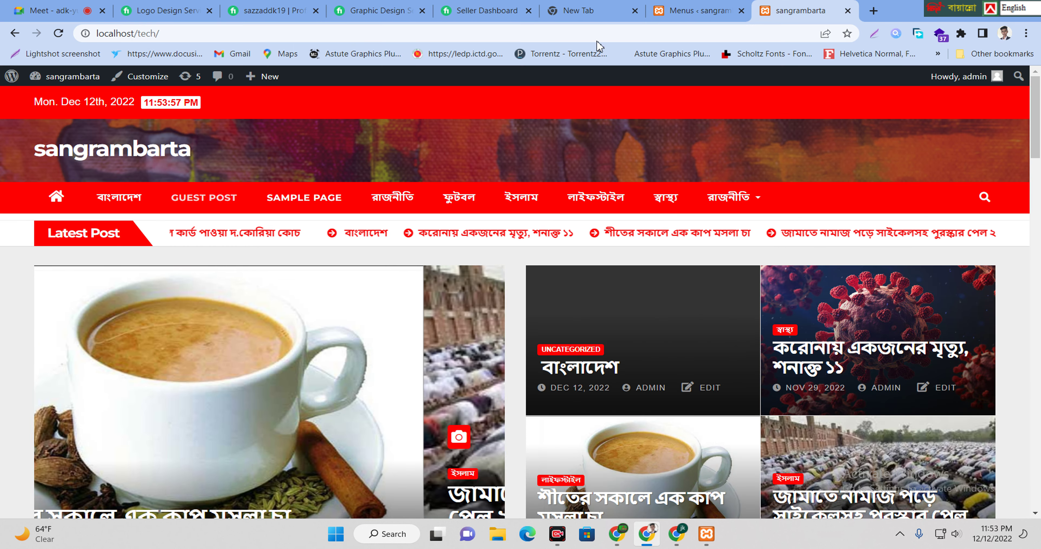
pyautogui.click(745, 4)
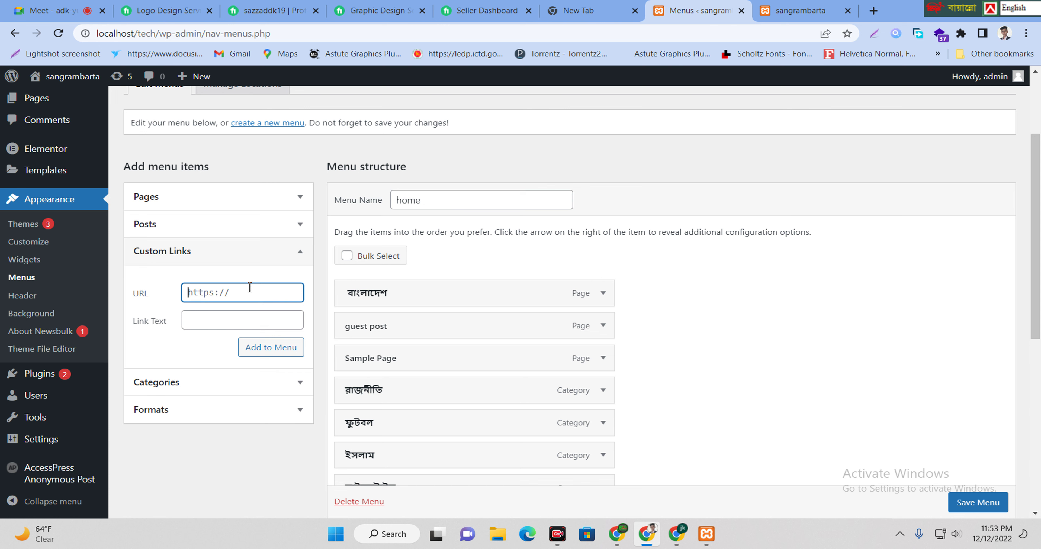
pyautogui.rightClick(234, 294)
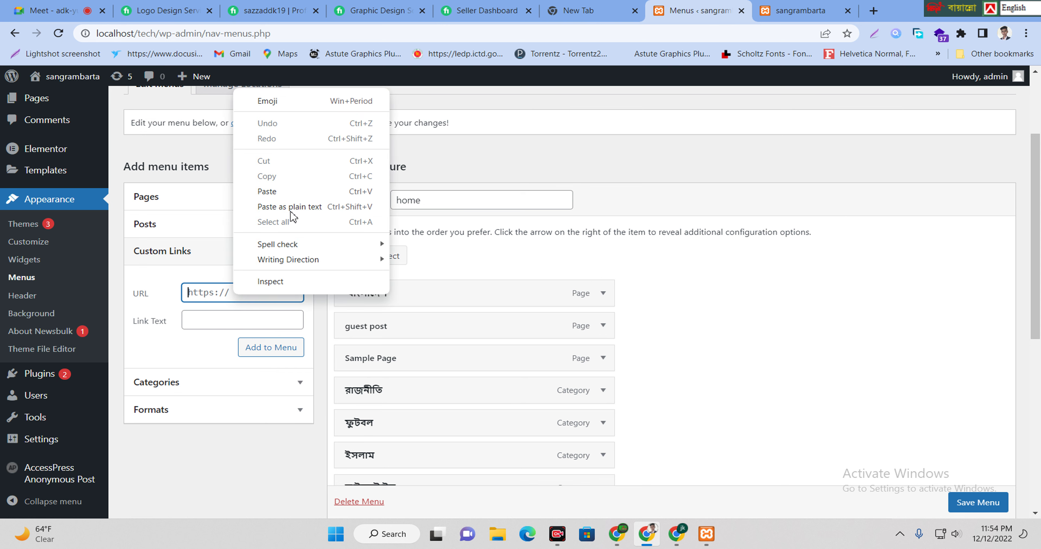
pyautogui.click(295, 195)
pyautogui.click(264, 355)
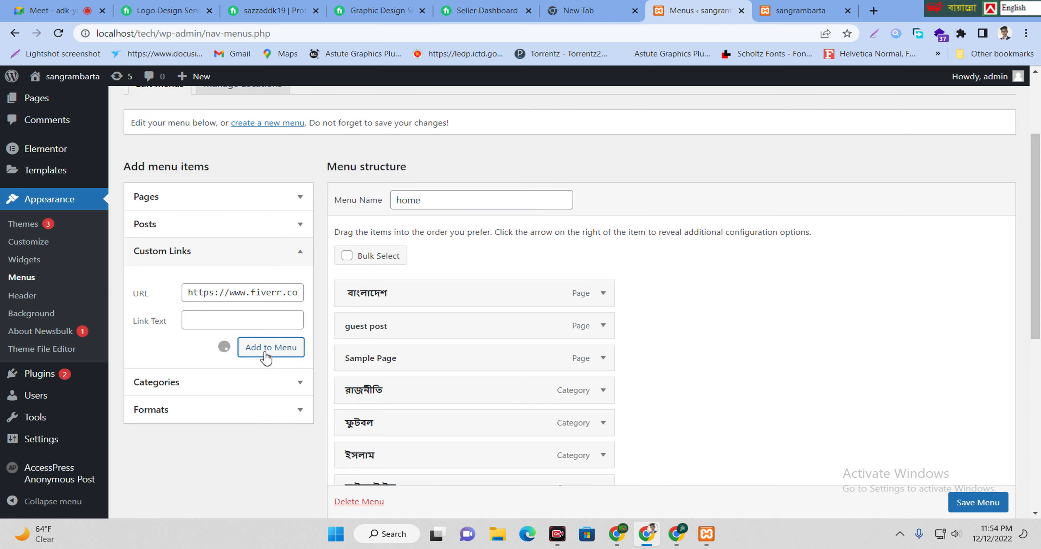
pyautogui.scroll(-5, 344, 342)
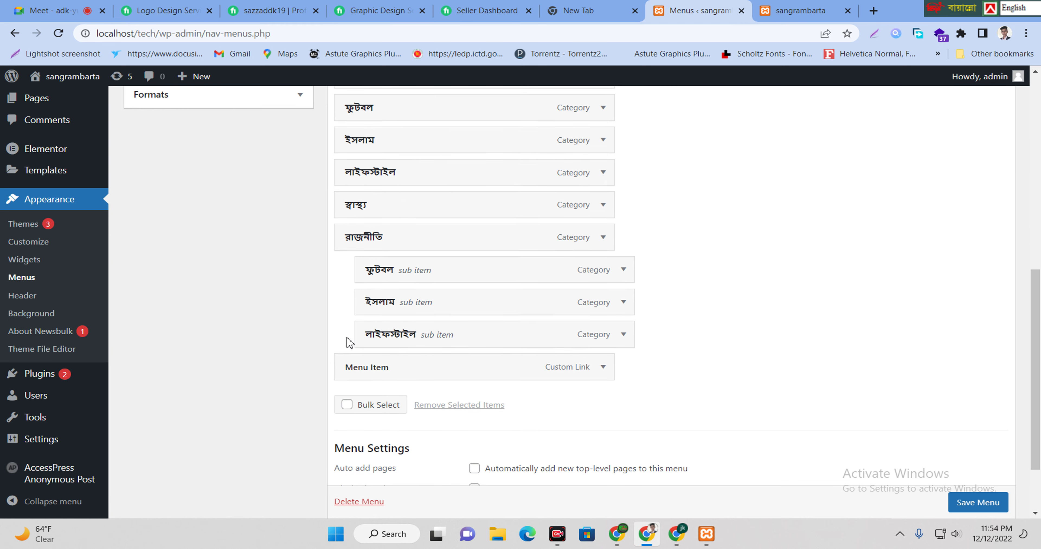
pyautogui.moveTo(388, 372)
pyautogui.mouseDown()
pyautogui.moveTo(430, 371)
pyautogui.moveTo(390, 374)
pyautogui.mouseUp()
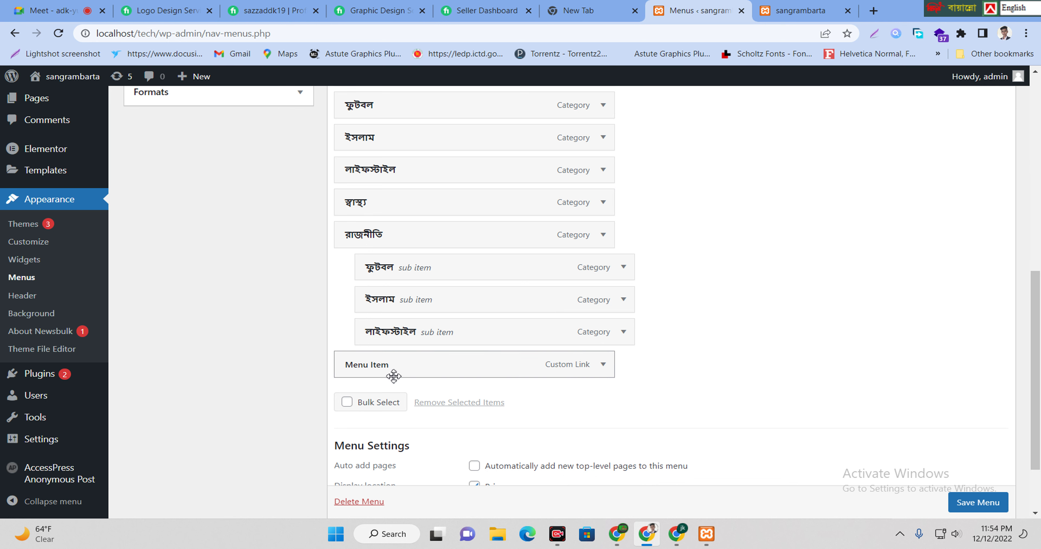
pyautogui.scroll(-2, 682, 438)
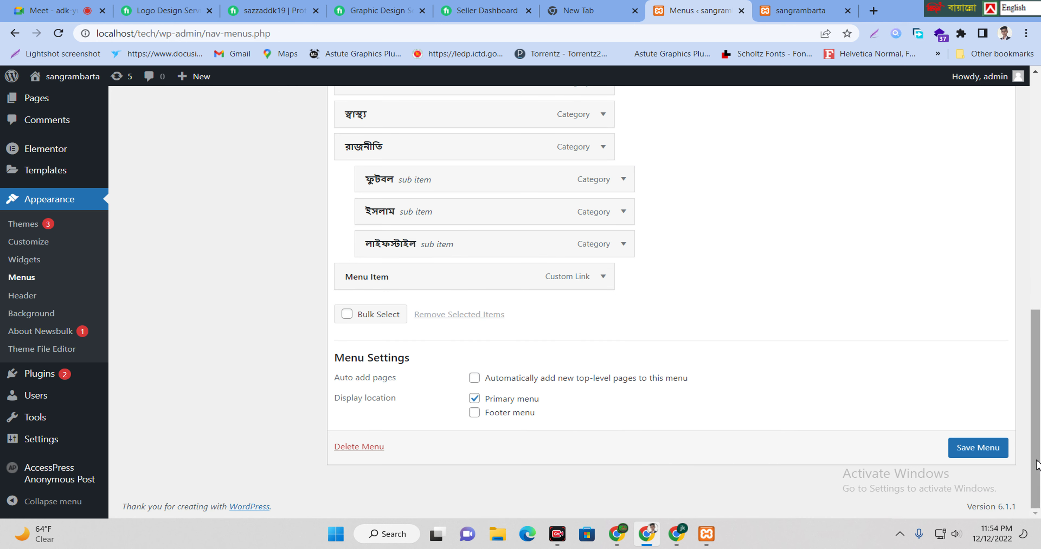
pyautogui.click(984, 449)
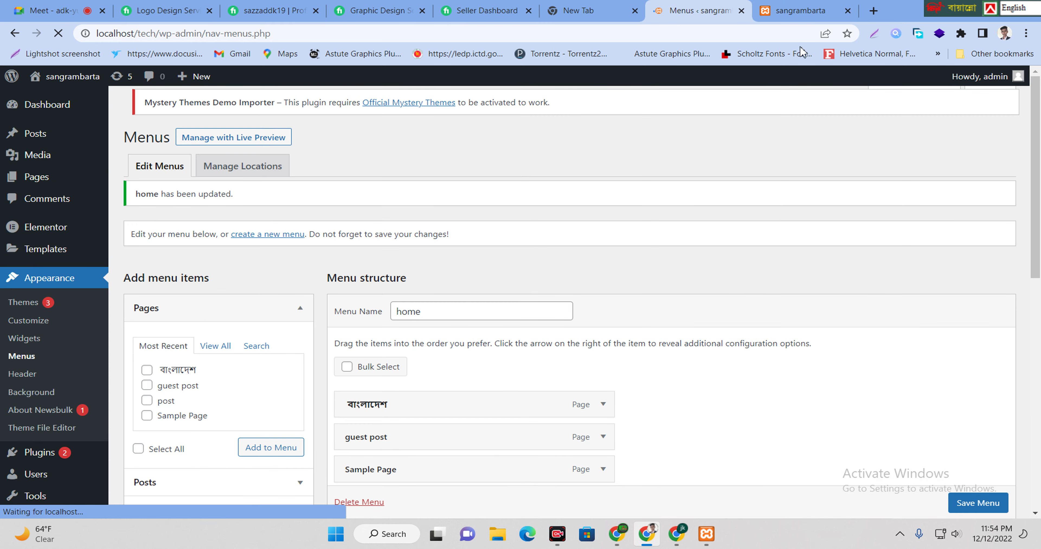
# Test the new Menu Item link on the reloaded front page and return to the menu editor.
pyautogui.hotkey('ctrl', 'Tab')
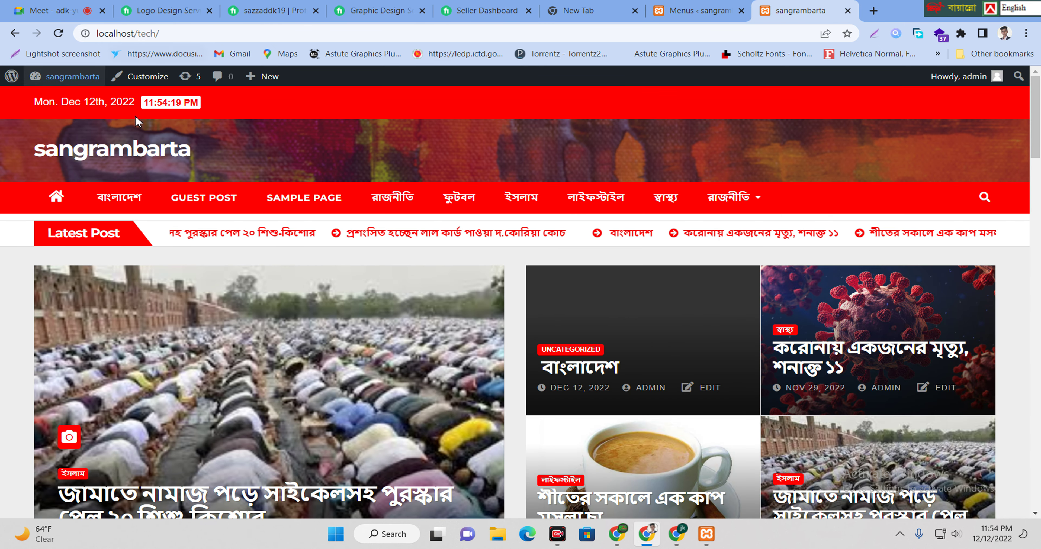
pyautogui.click(111, 160)
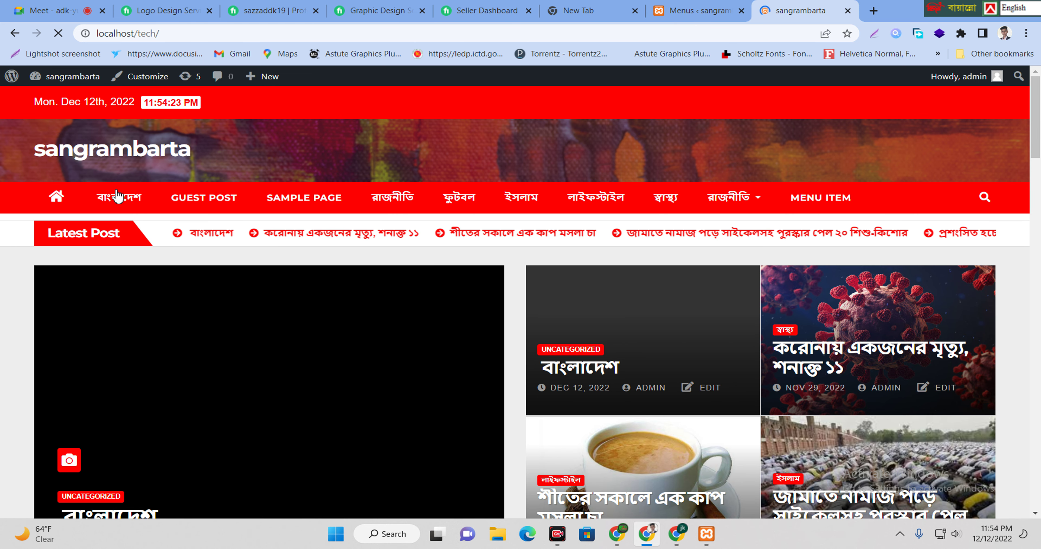
pyautogui.click(820, 200)
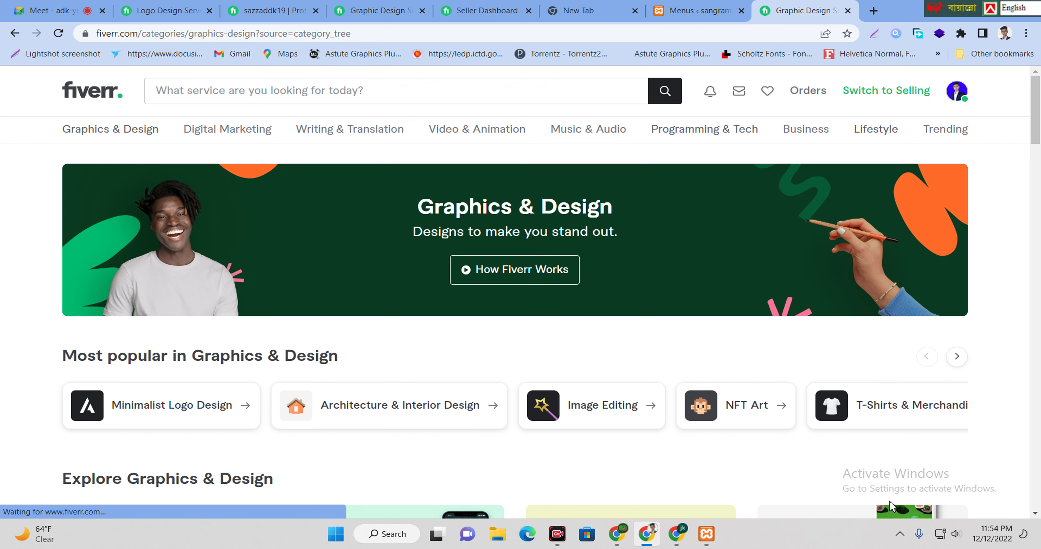
pyautogui.click(706, 4)
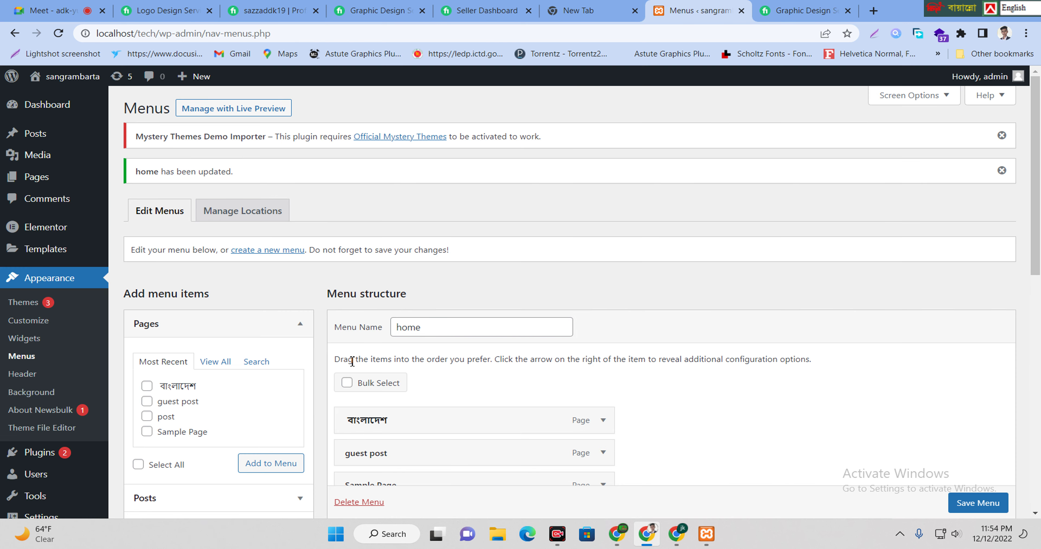
# Leave the menu editor without saving and start a new page.
pyautogui.scroll(-3, 352, 361)
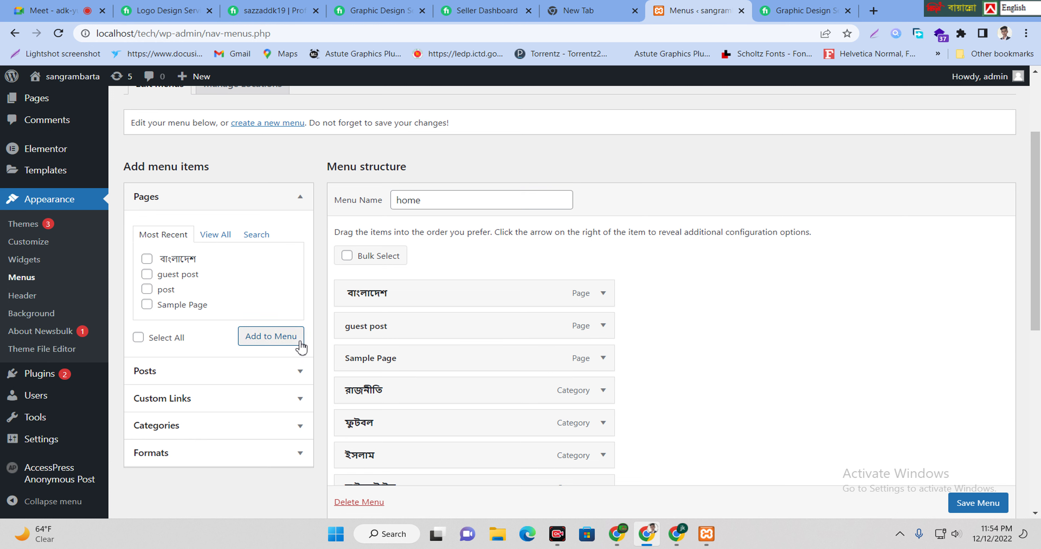
pyautogui.click(266, 344)
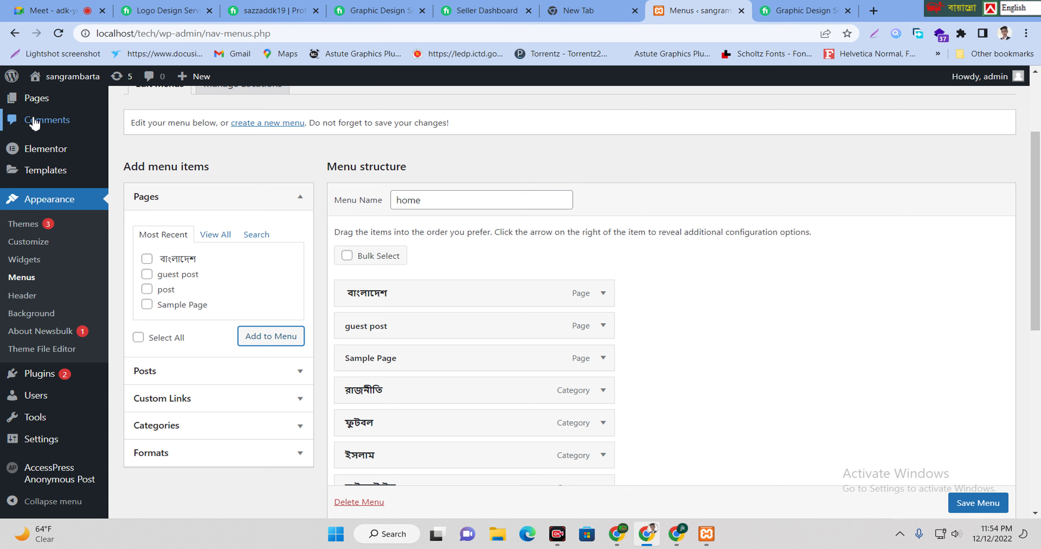
pyautogui.moveTo(33, 107)
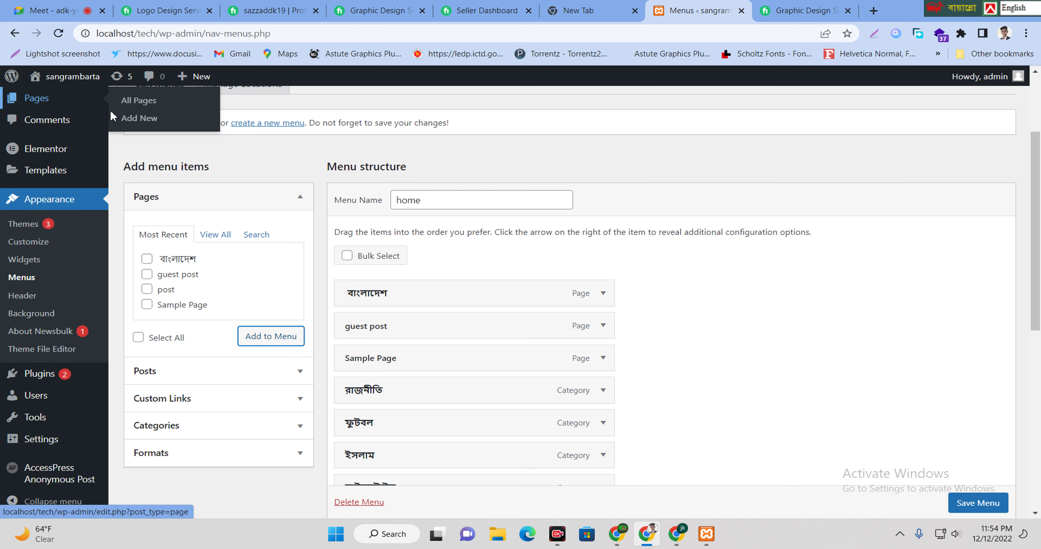
pyautogui.click(132, 123)
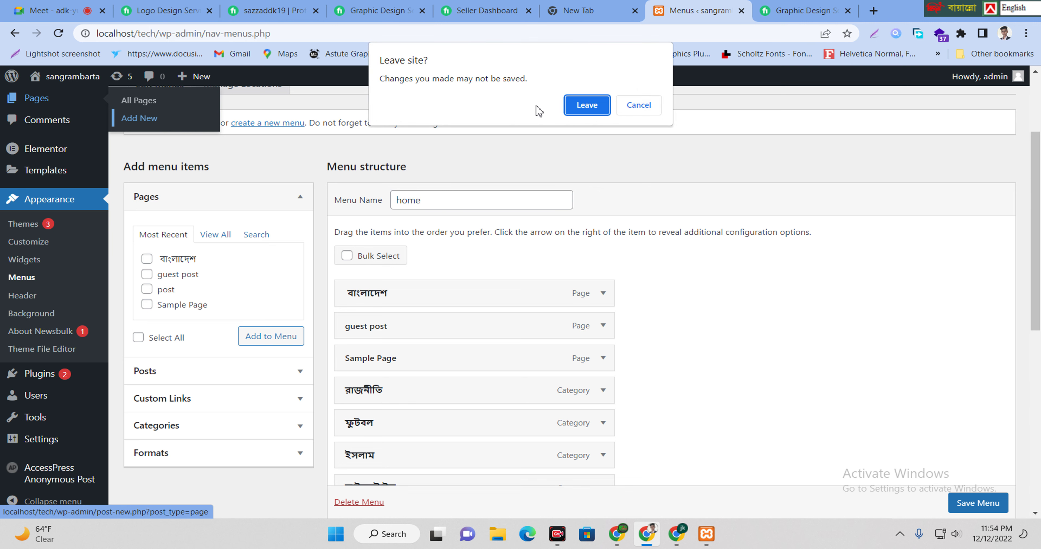
pyautogui.click(587, 105)
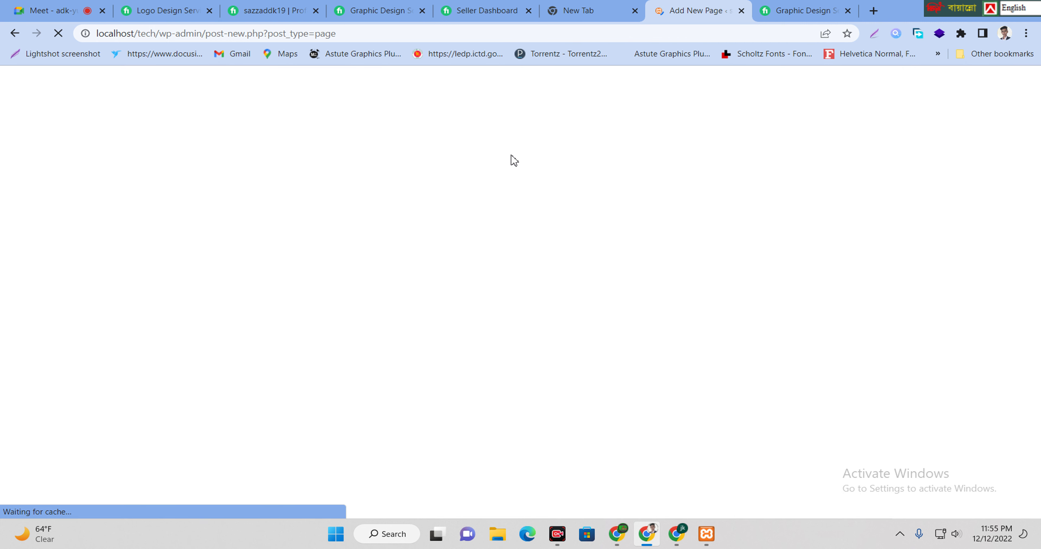
pyautogui.rightClick(278, 165)
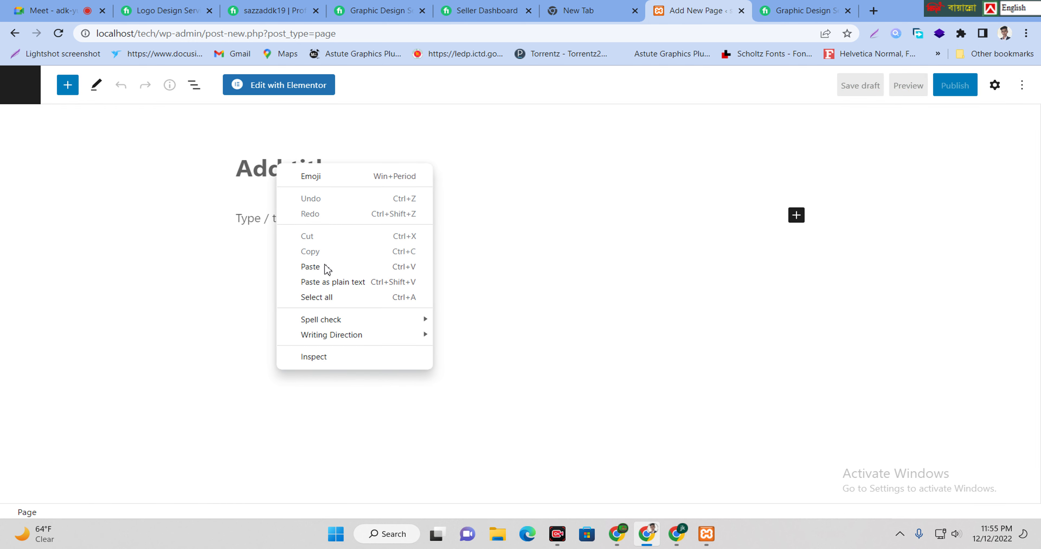
pyautogui.click(310, 267)
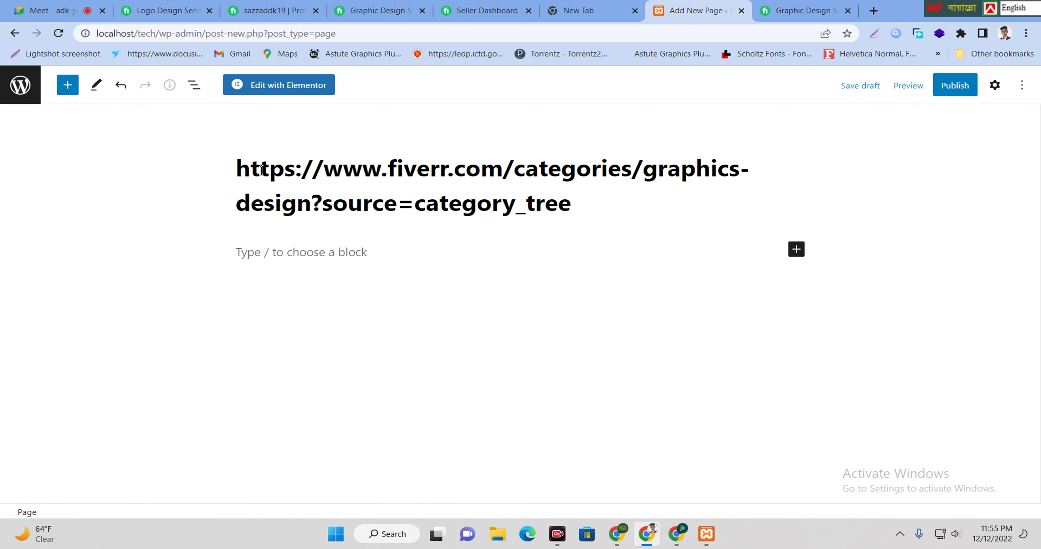
pyautogui.moveTo(721, 224); pyautogui.dragTo(324, 123)
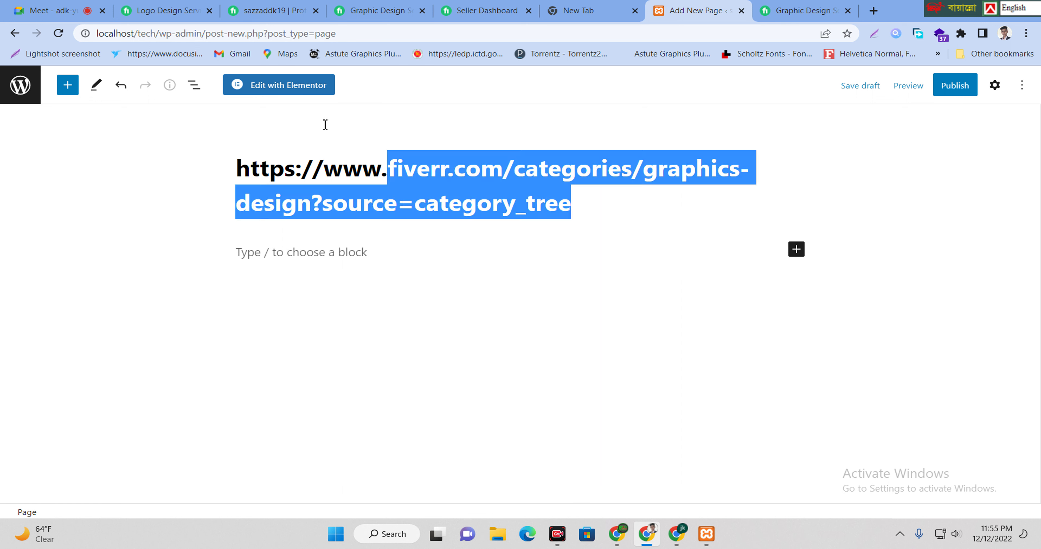
pyautogui.click(262, 111)
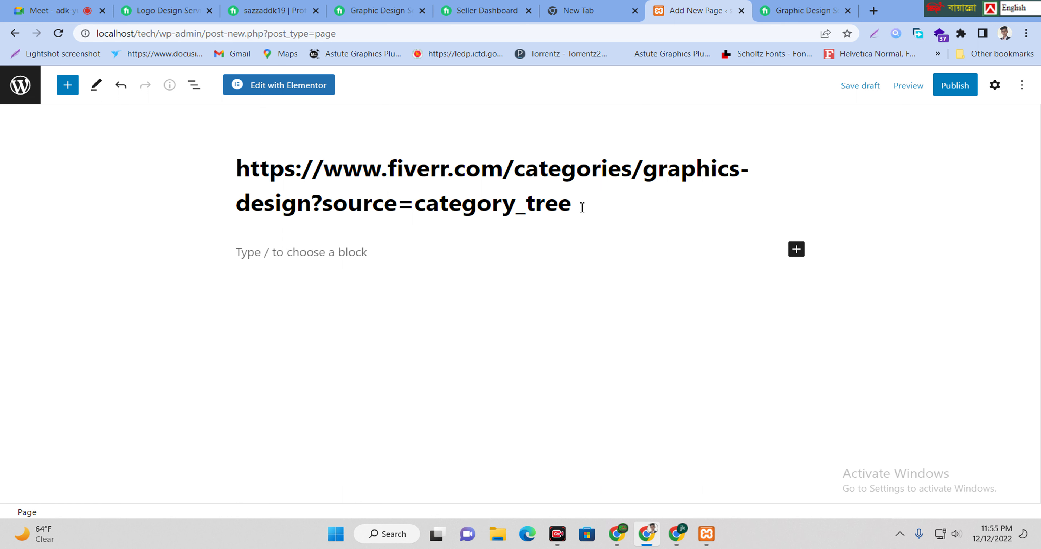
pyautogui.moveTo(575, 209); pyautogui.dragTo(244, 173)
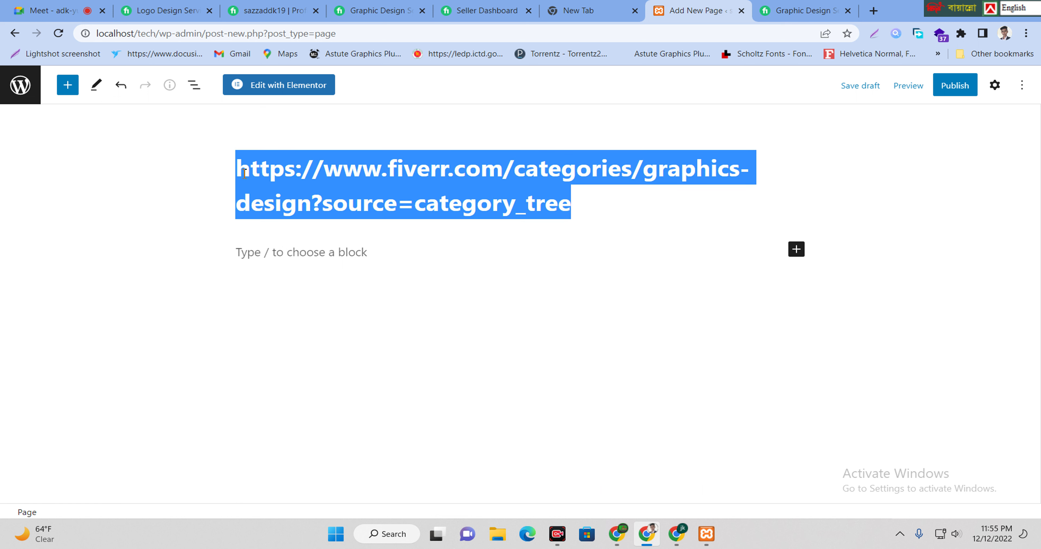
pyautogui.press('BackSpace')
# Title the new page 10 and publish it.
pyautogui.write('10')
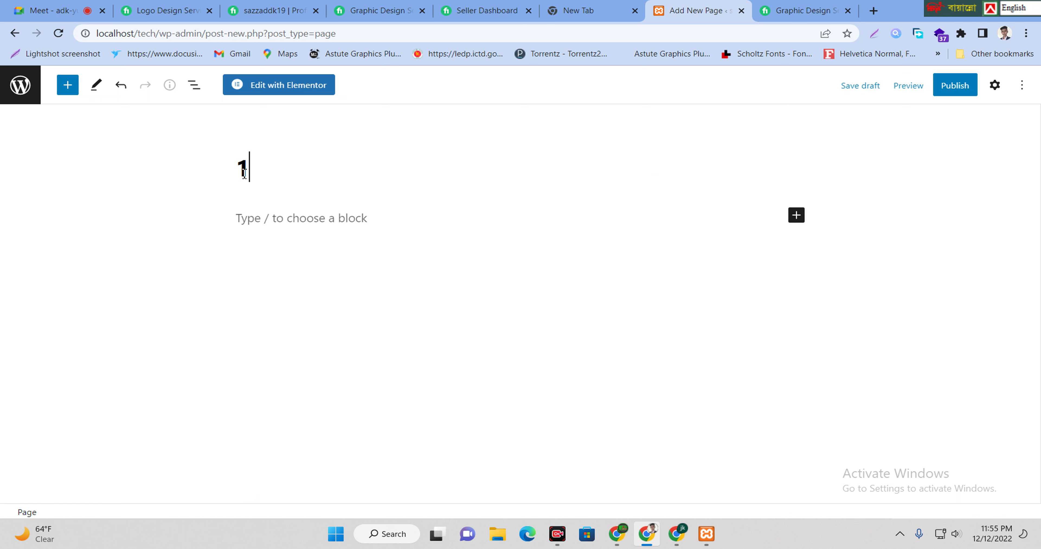
pyautogui.click(970, 87)
pyautogui.click(925, 90)
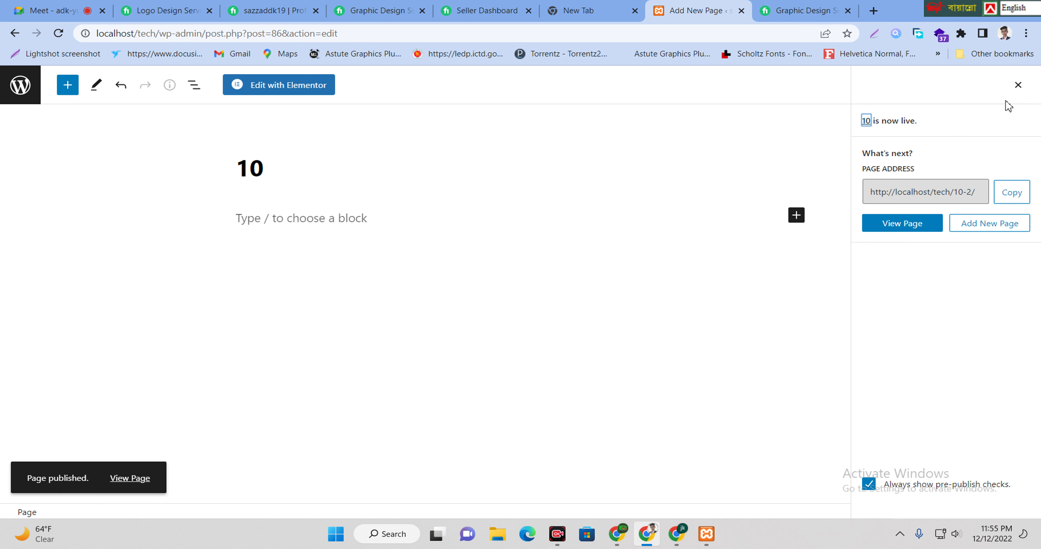
pyautogui.click(1017, 87)
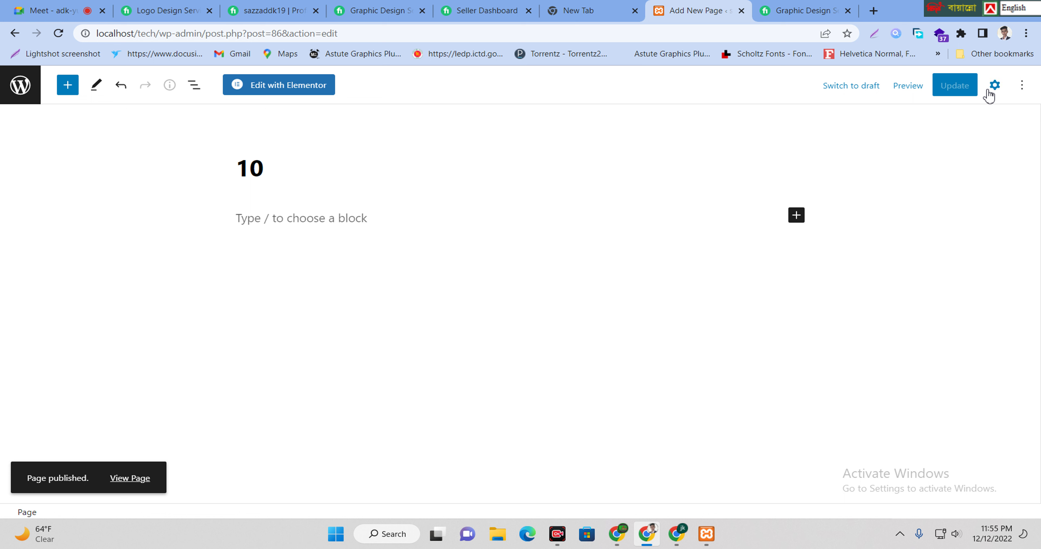
pyautogui.click(951, 90)
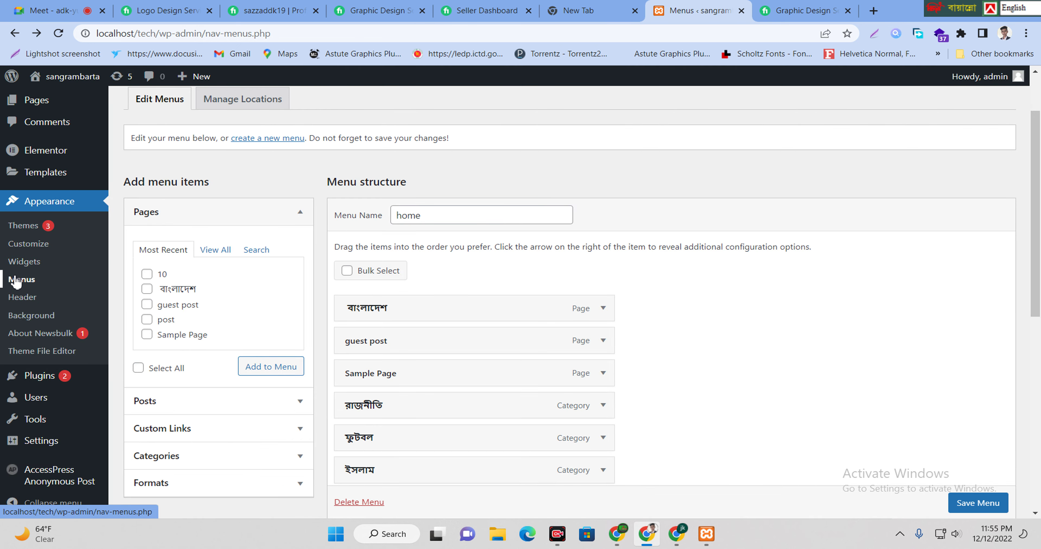
# Return to the menu editor and look through the Pages, Posts, Custom Links and Categories sources for menu items.
pyautogui.click(16, 281)
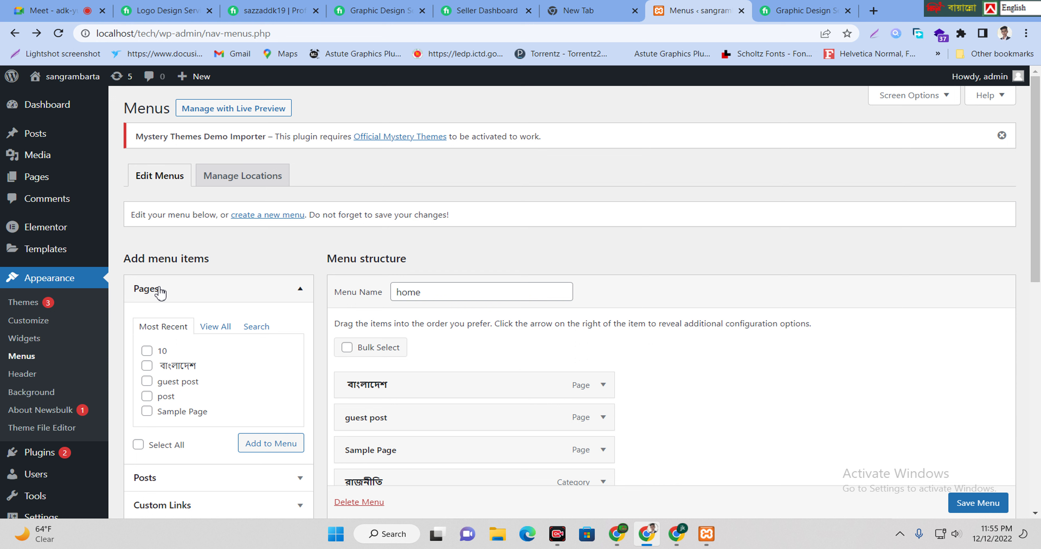
pyautogui.click(161, 292)
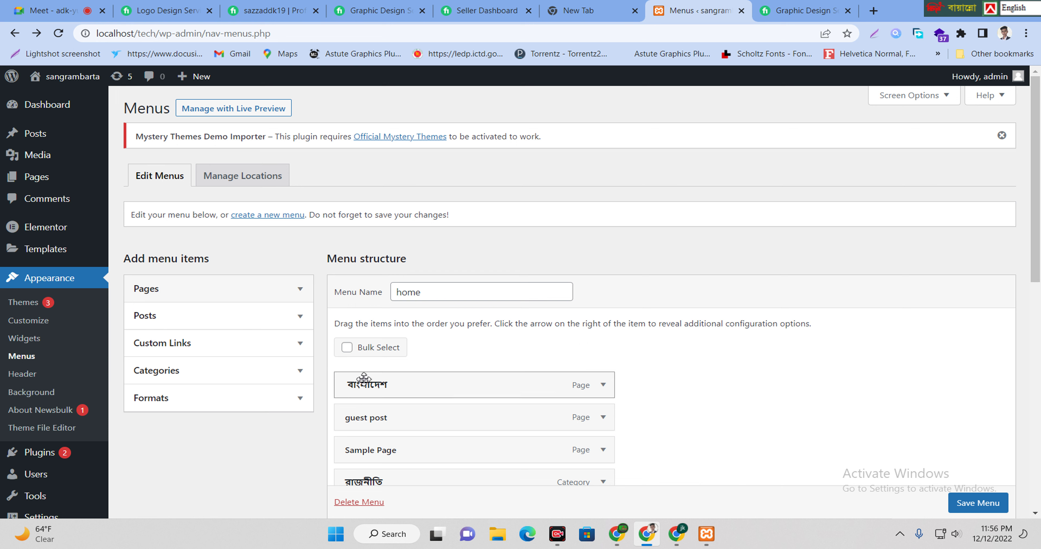
pyautogui.click(267, 322)
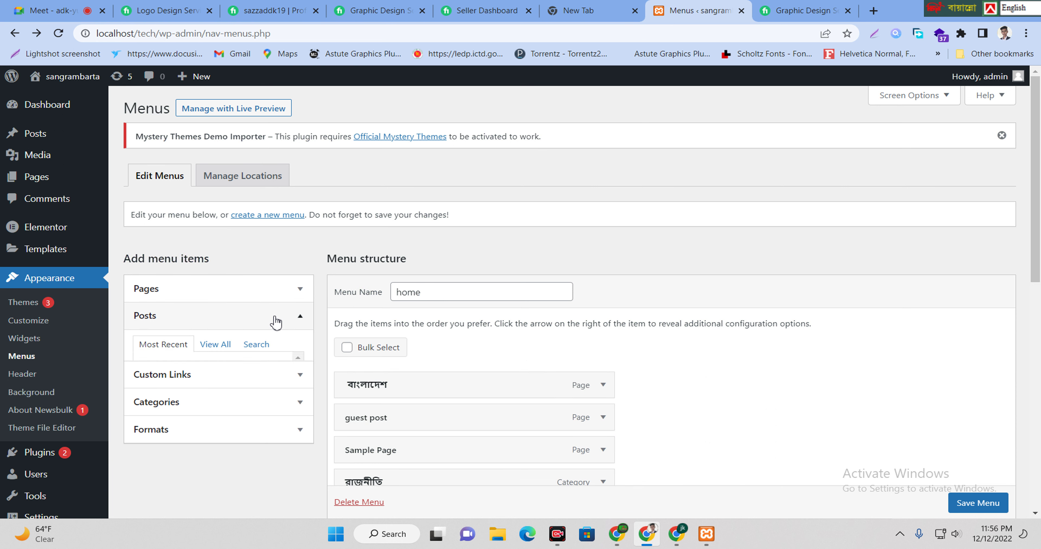
pyautogui.click(225, 323)
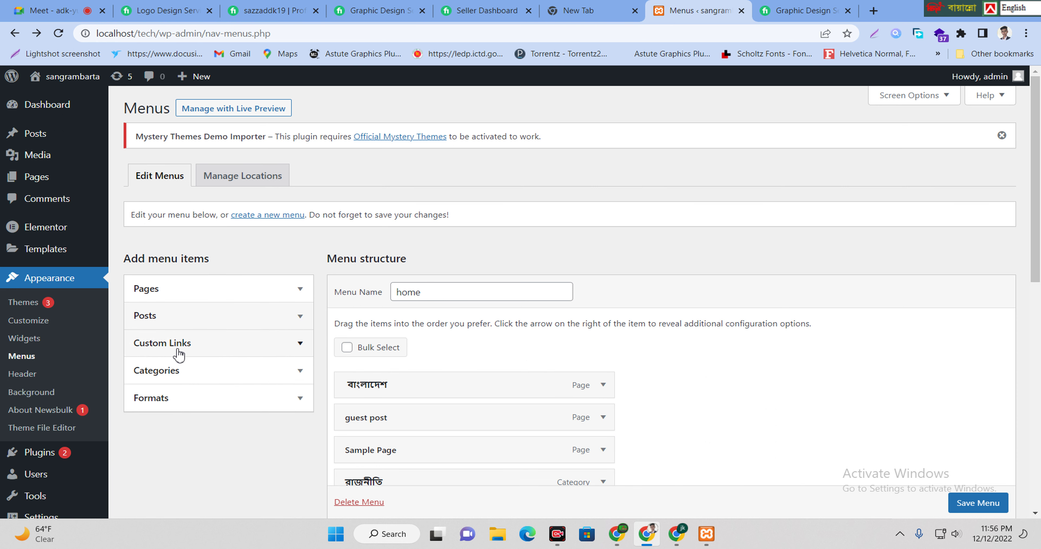
pyautogui.click(196, 355)
pyautogui.click(196, 354)
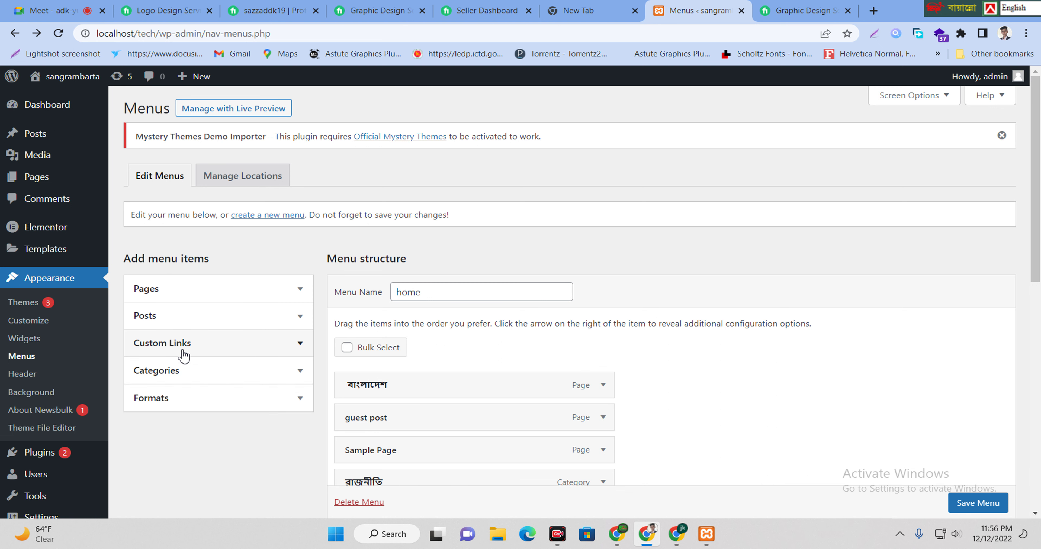
pyautogui.click(172, 374)
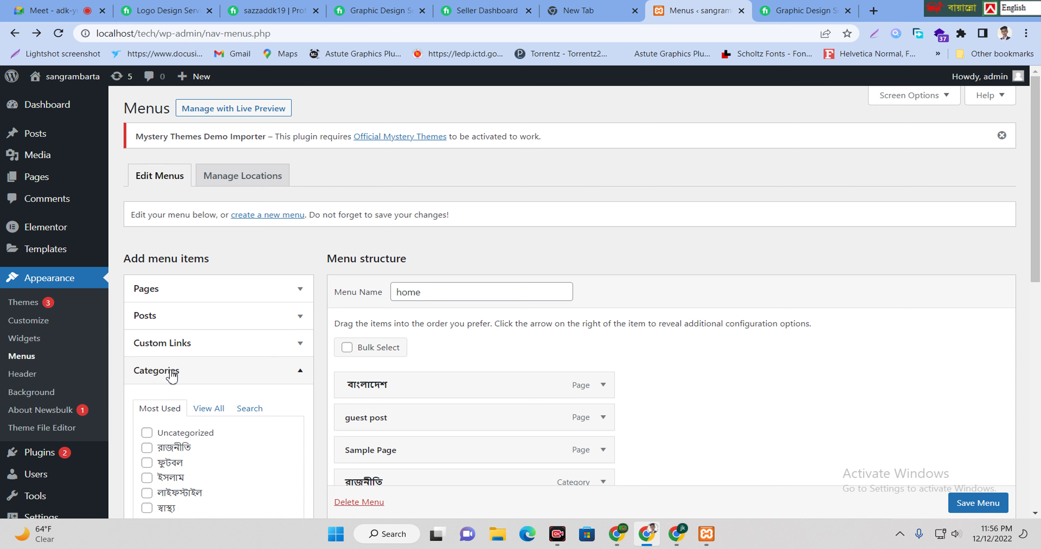
# Add the page 10 from the most recent pages to the end of the home menu and save the menu.
pyautogui.click(206, 296)
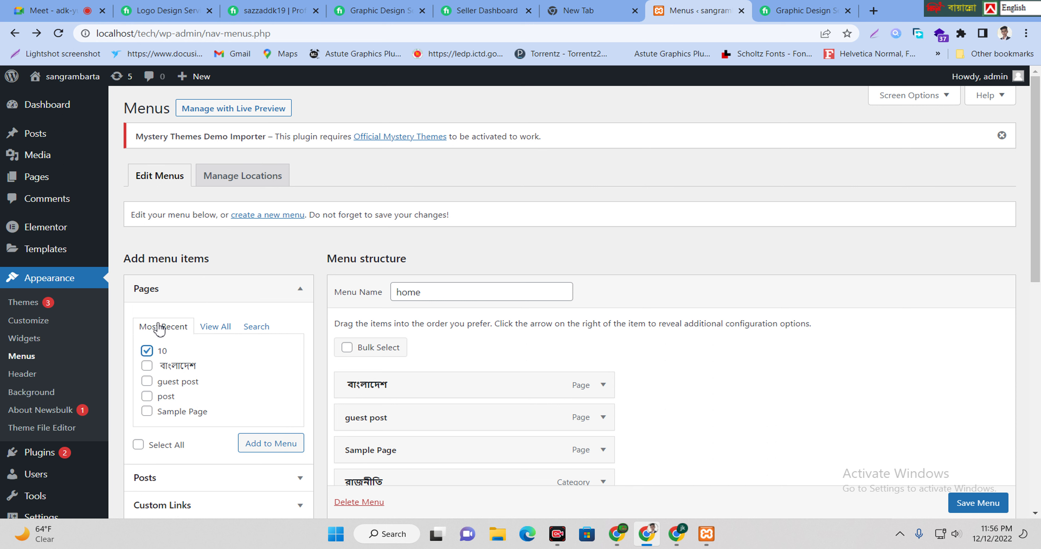
pyautogui.click(216, 327)
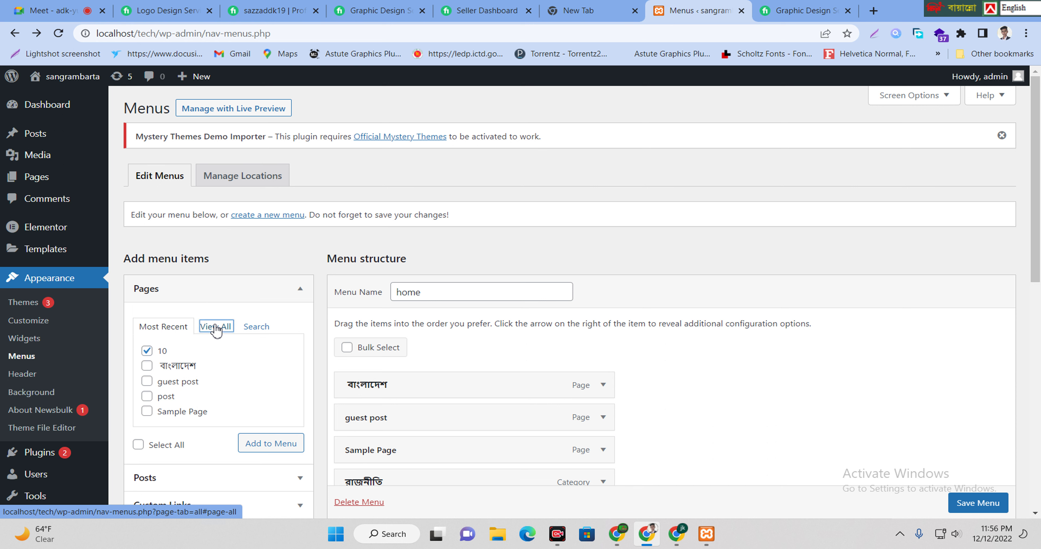
pyautogui.click(164, 328)
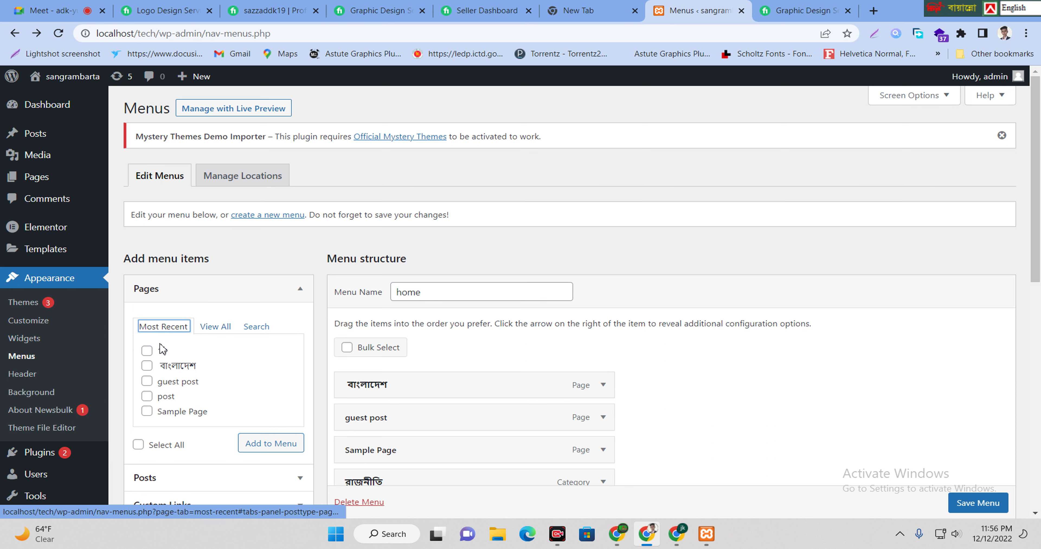
pyautogui.click(147, 351)
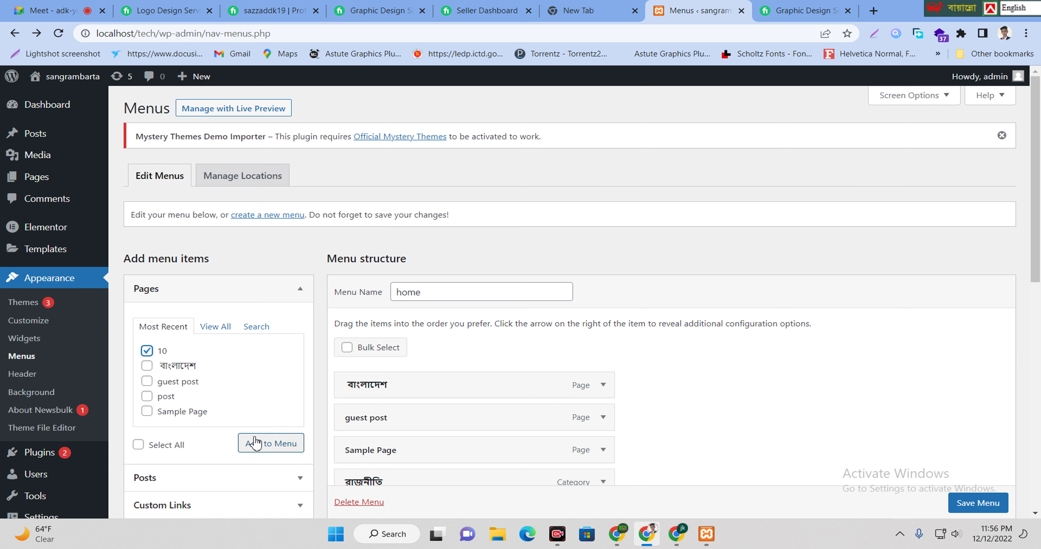
pyautogui.click(258, 445)
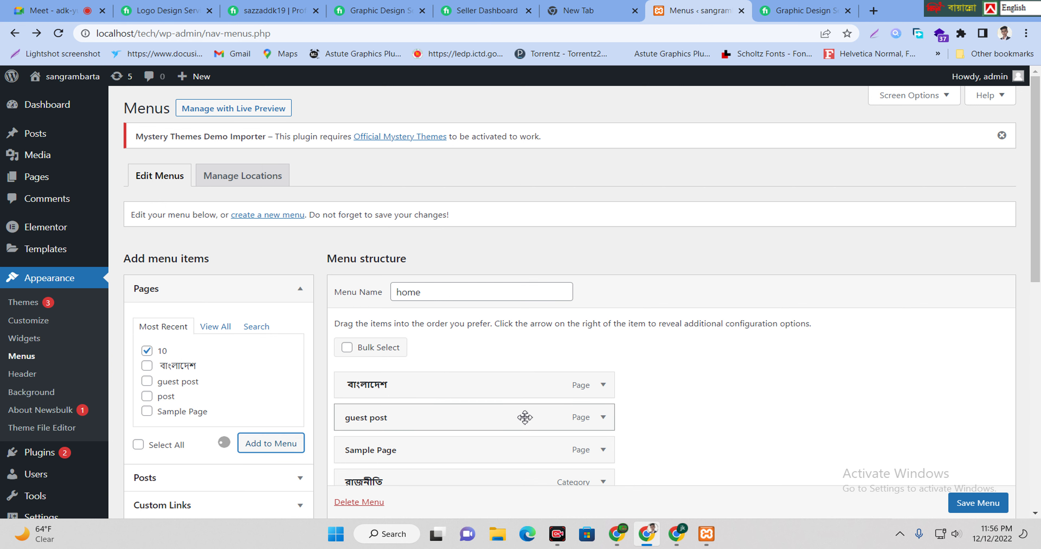
pyautogui.scroll(-6, 525, 418)
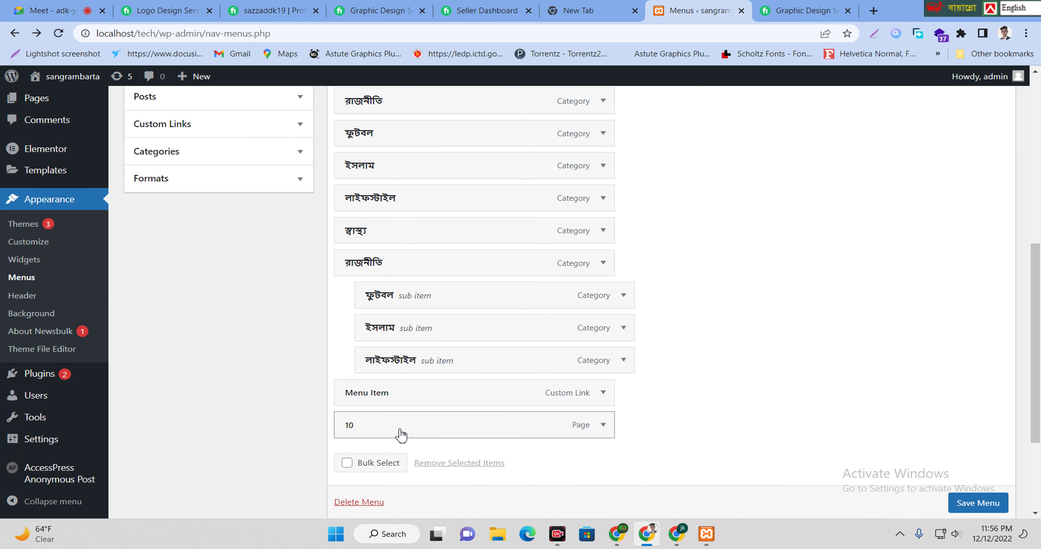
pyautogui.moveTo(391, 433); pyautogui.dragTo(388, 413)
pyautogui.scroll(-3, 904, 427)
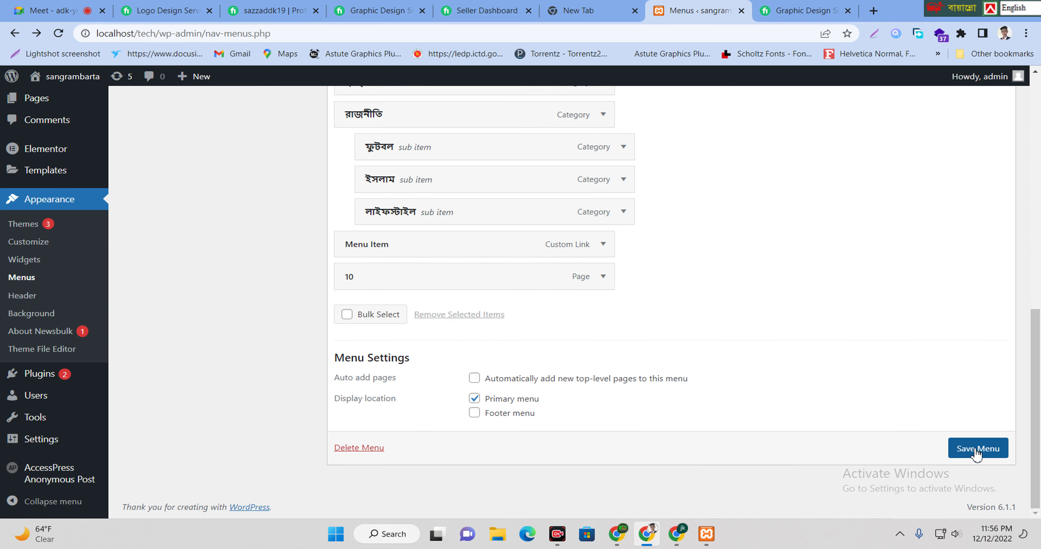
pyautogui.click(965, 450)
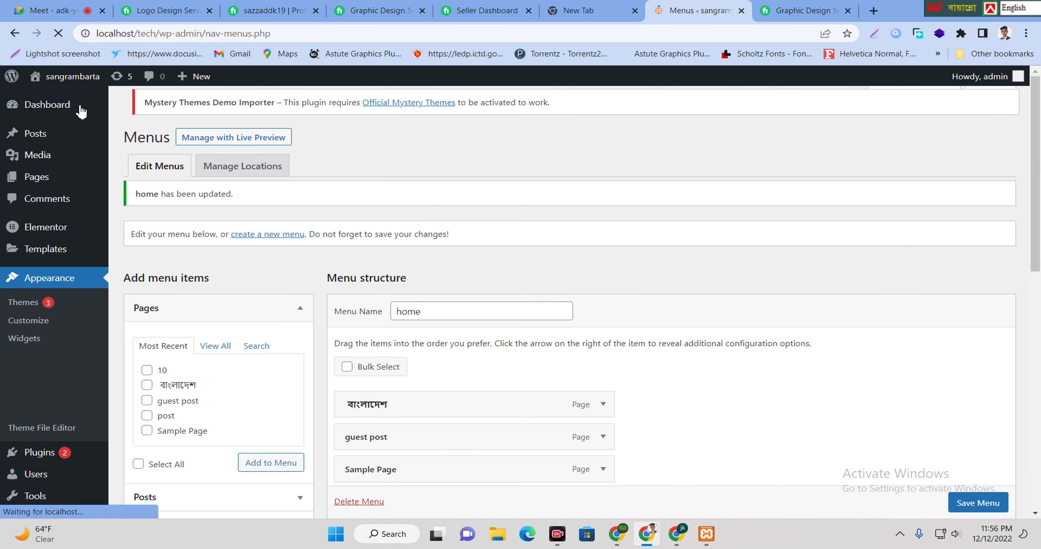
# Visit the site's front page and examine its navigation bar, post sections and footer.
pyautogui.moveTo(70, 82)
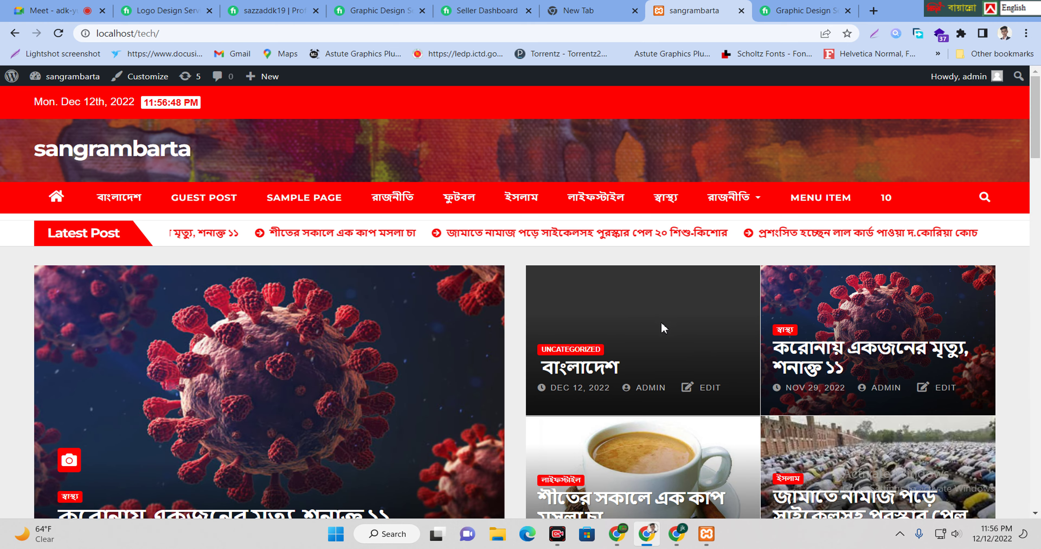
pyautogui.scroll(-6, 610, 349)
pyautogui.scroll(-20, 610, 350)
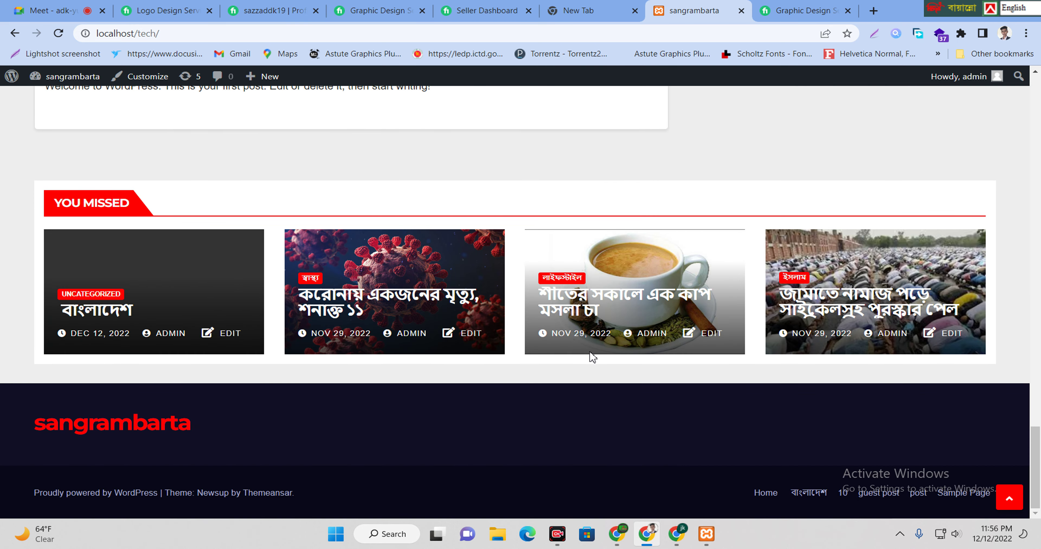
pyautogui.scroll(20, 592, 357)
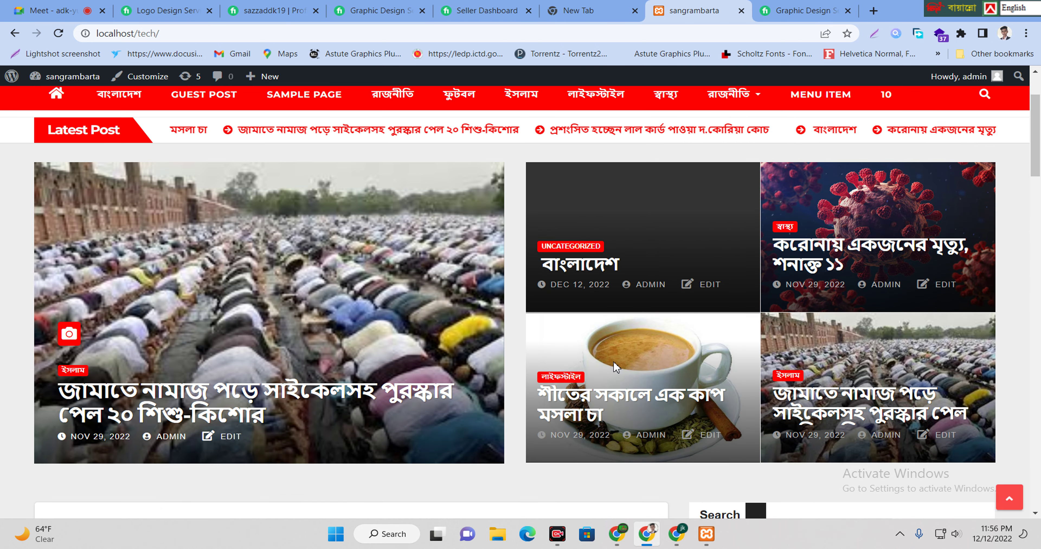
pyautogui.scroll(3, 613, 361)
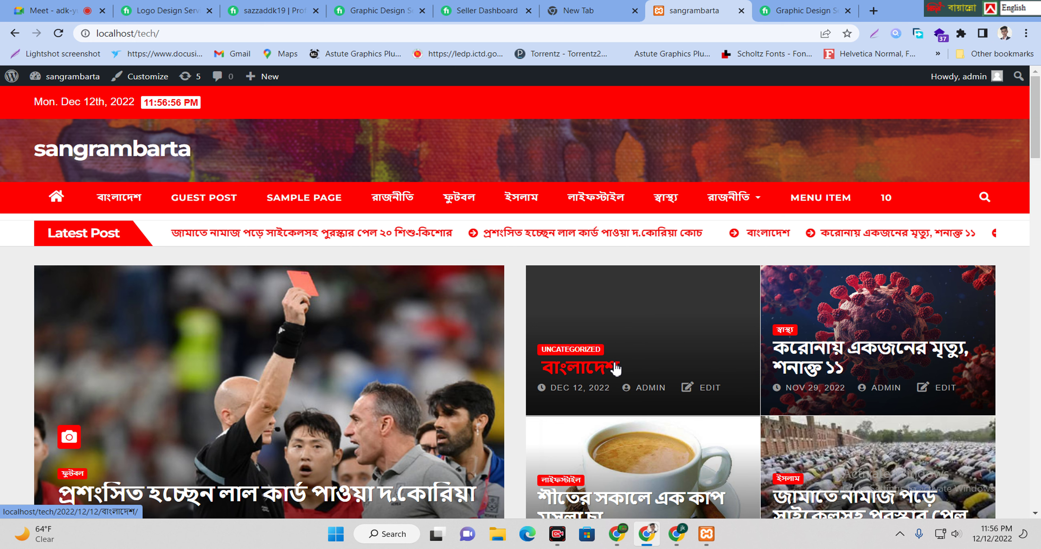